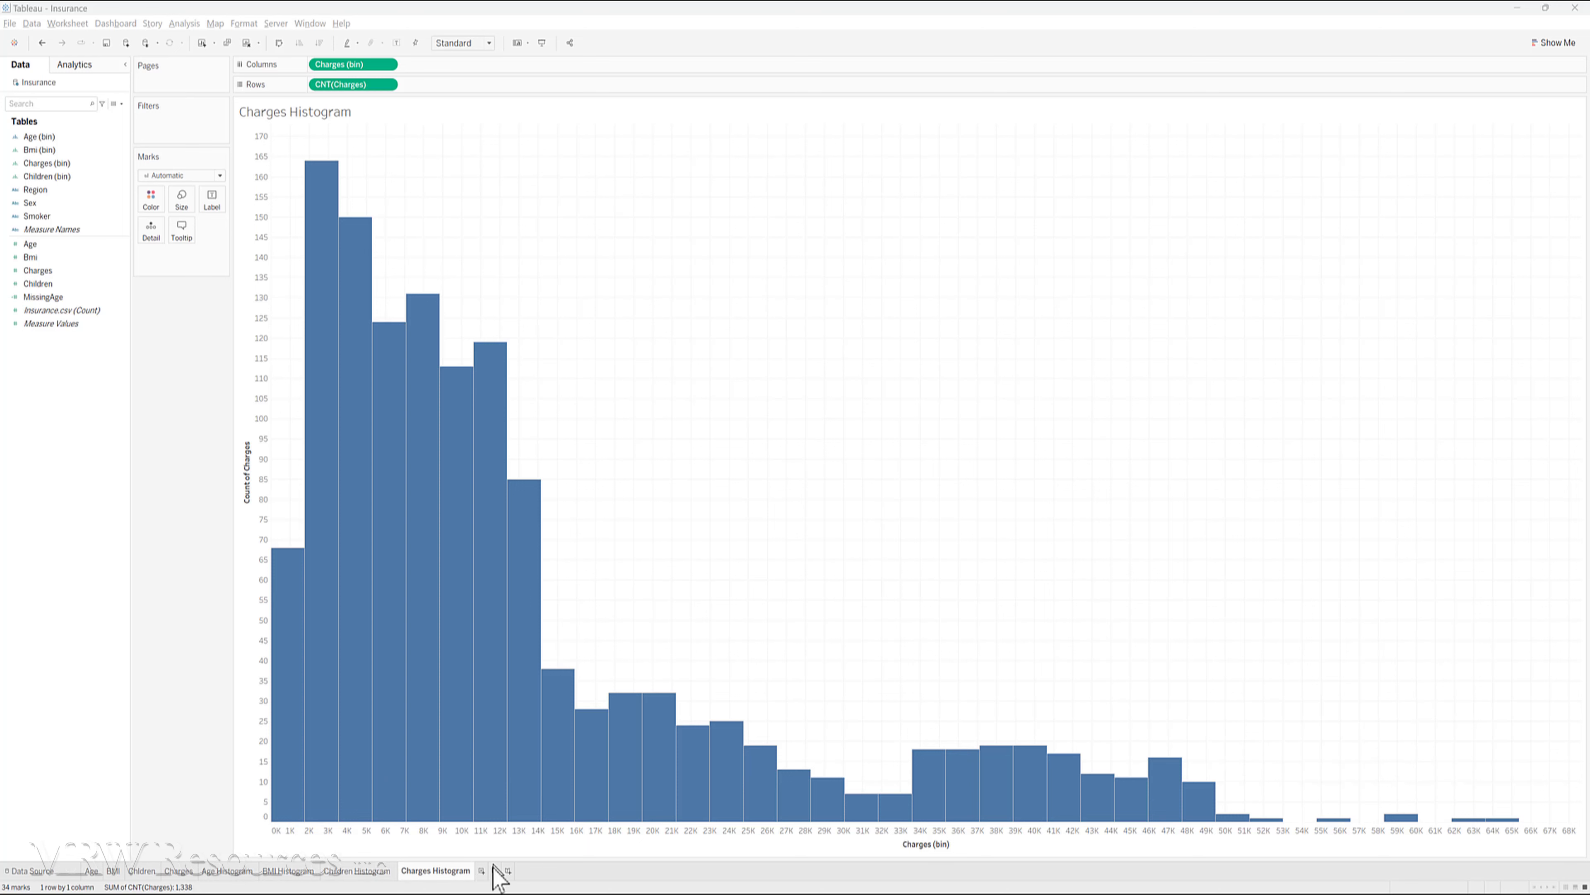
- Create a new worksheet with Age on Columns and Charges on Rows
click(482, 870)
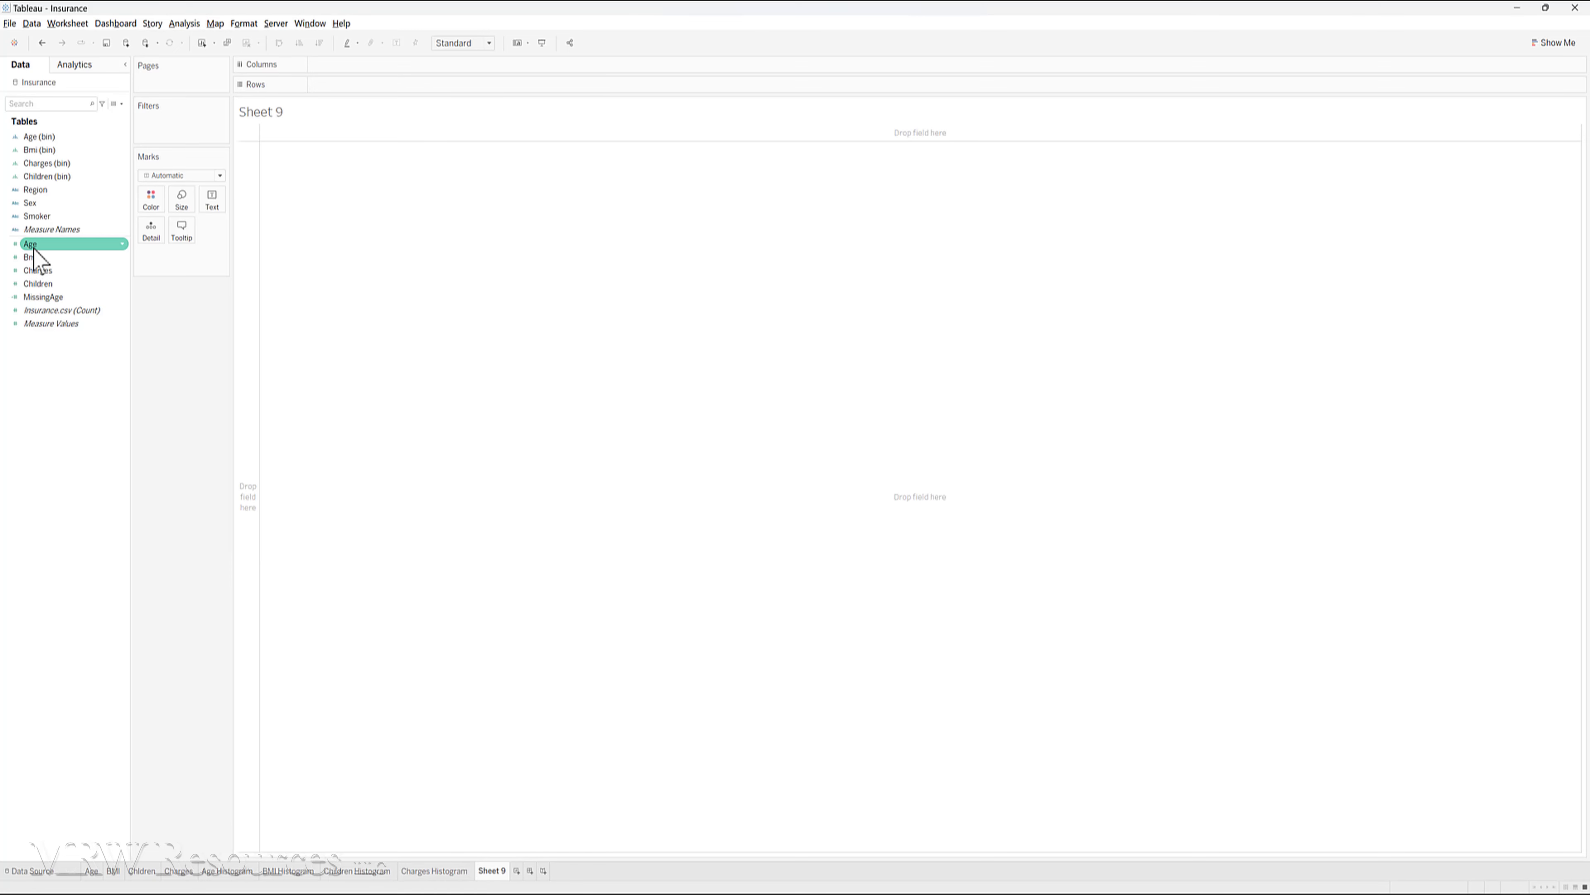
drag(34, 248, 352, 69)
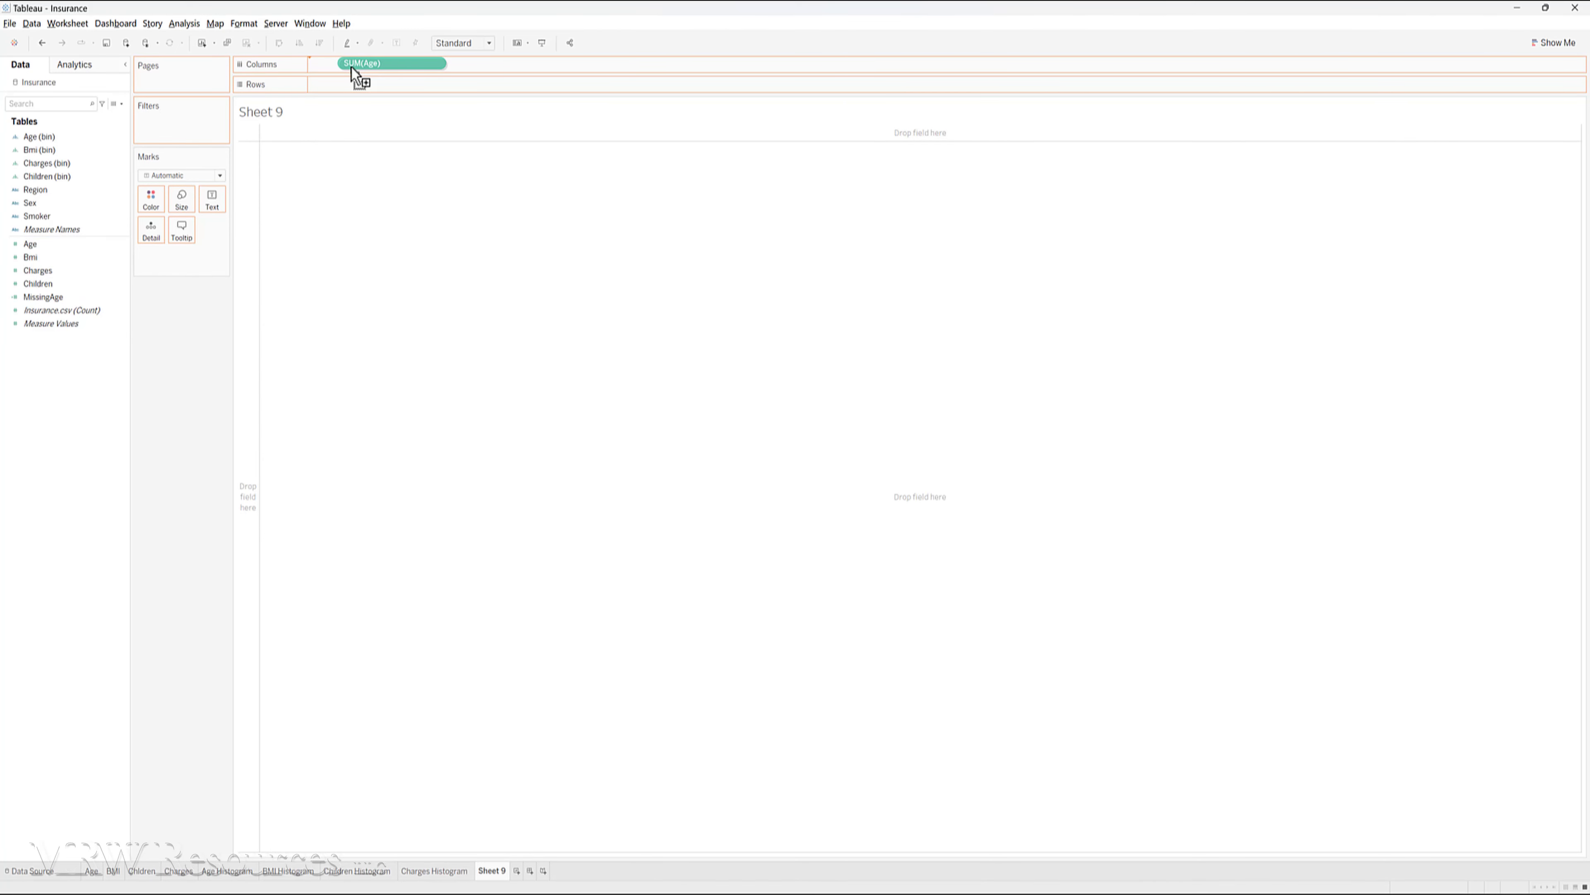
drag(352, 68, 352, 67)
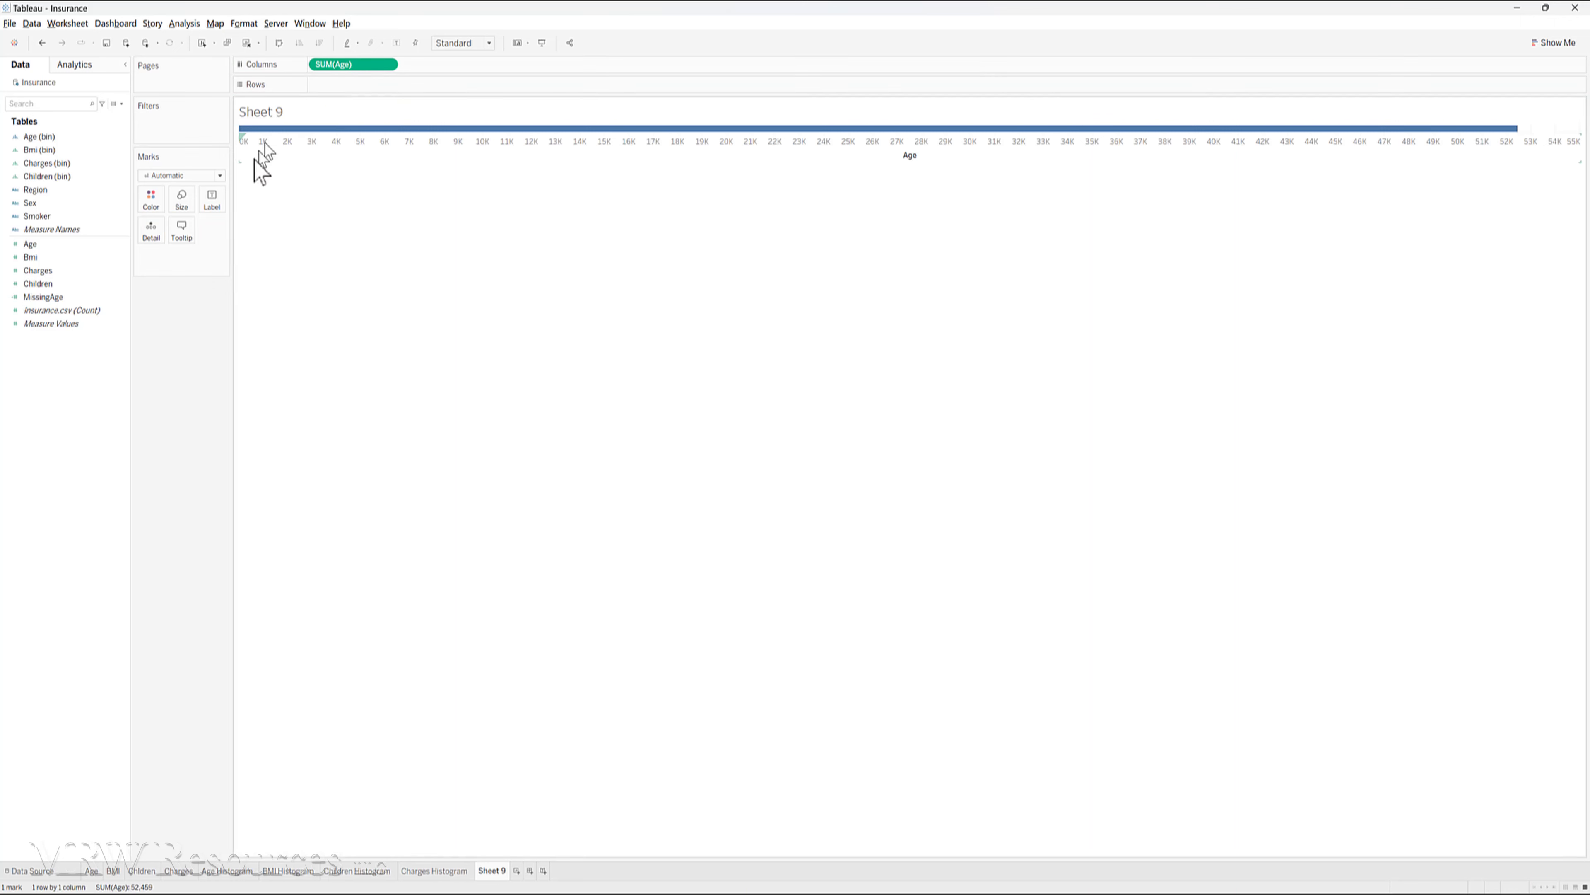
drag(256, 158, 347, 96)
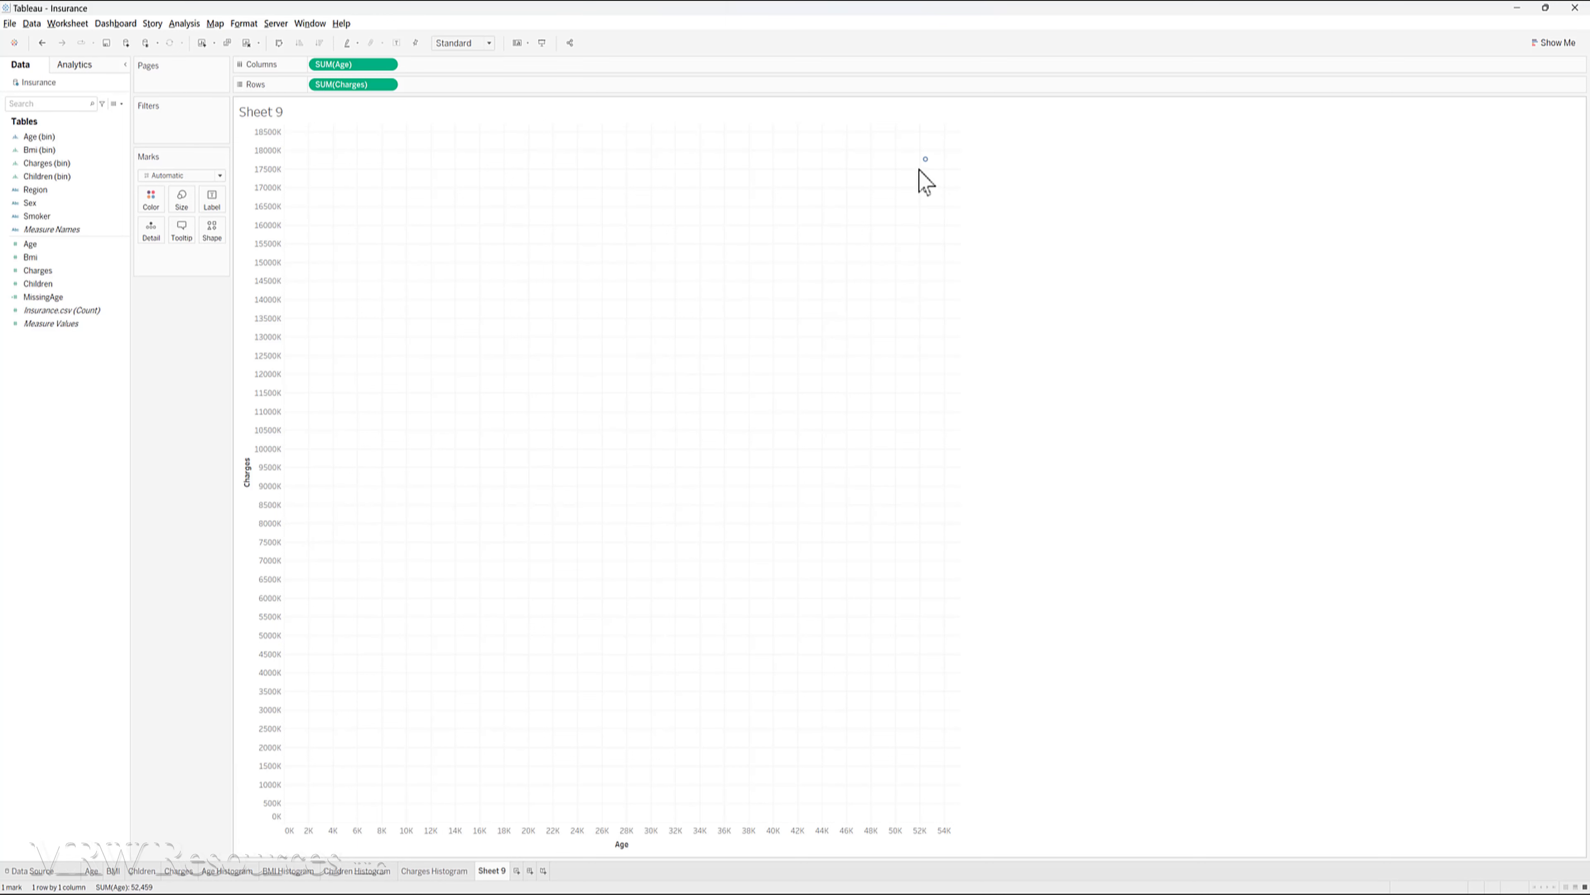
- Turn off Aggregate Measures to plot every record, and widen the Age versus Charges scatter plot
click(188, 25)
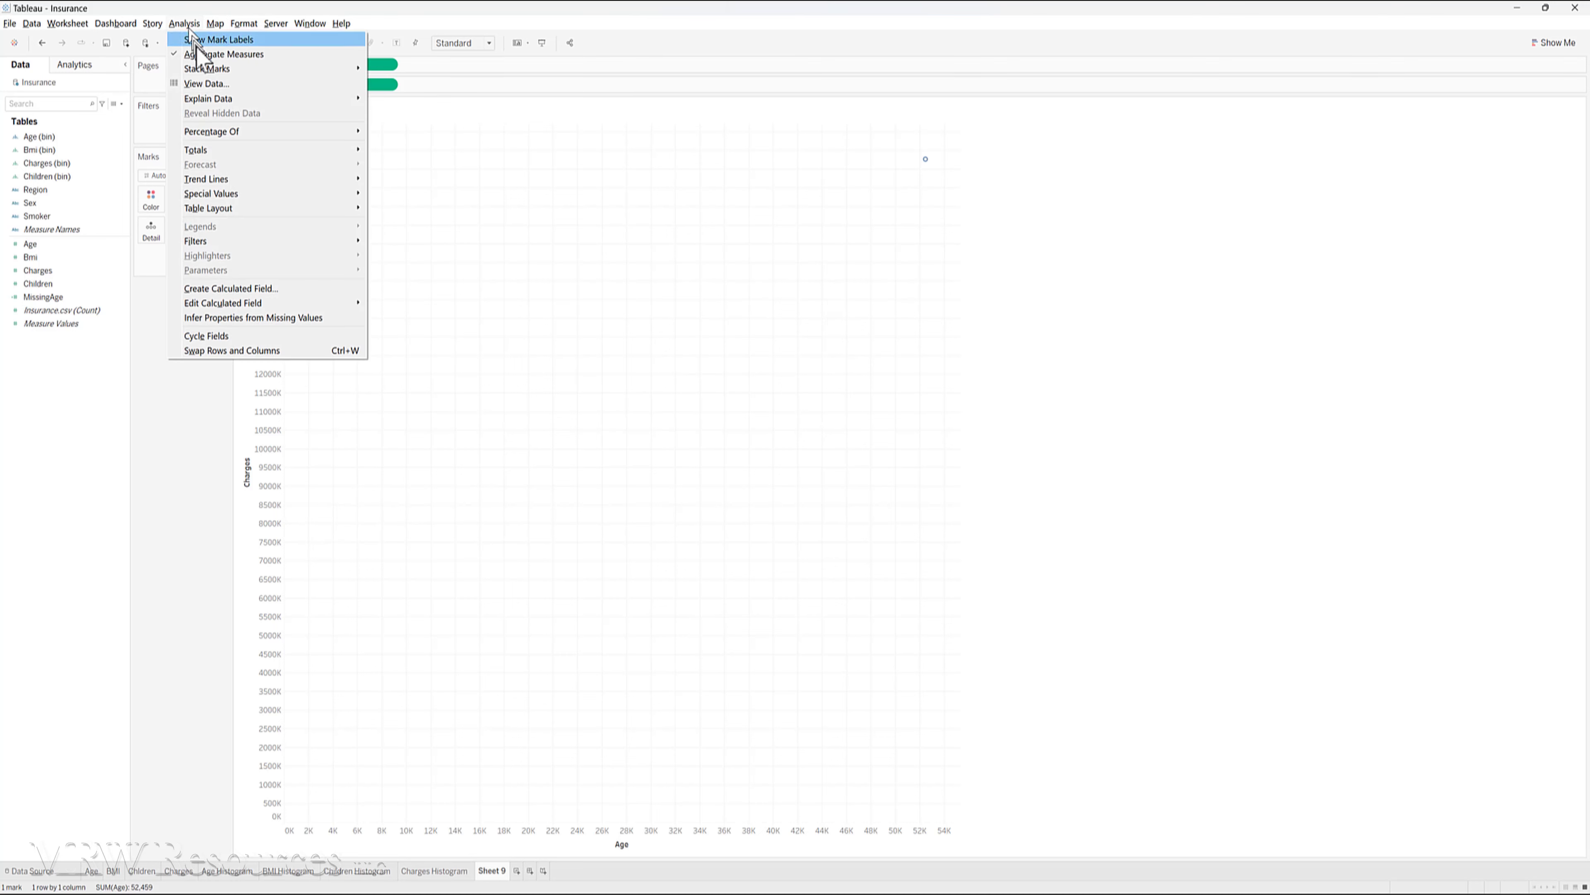
click(210, 54)
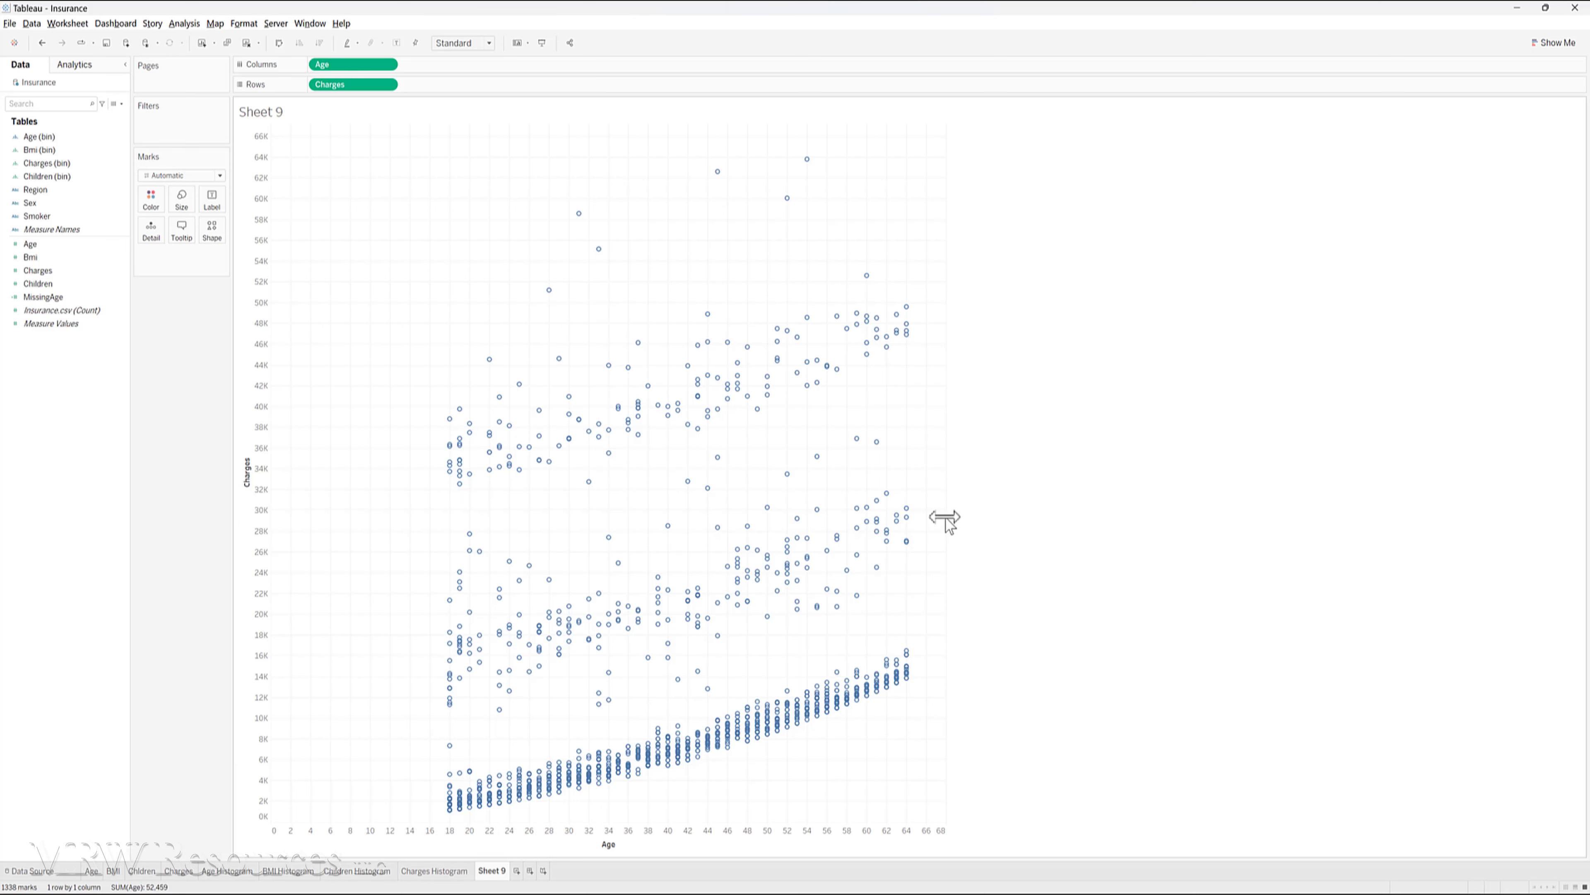
drag(946, 518, 1275, 519)
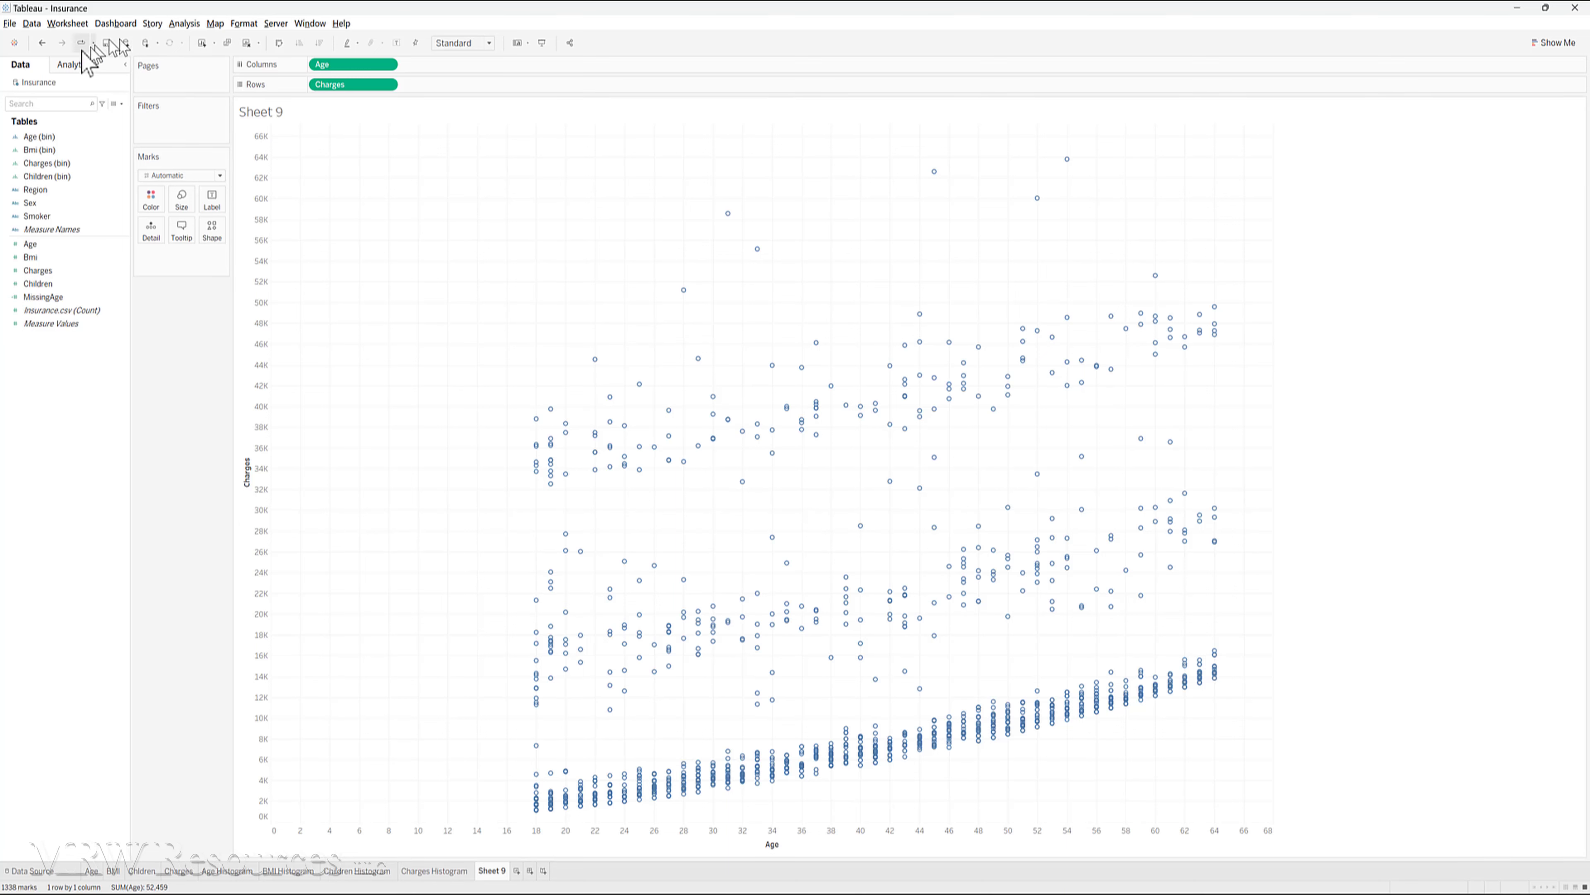
- Add a Linear trend line to the Age versus Charges scatter plot
click(75, 65)
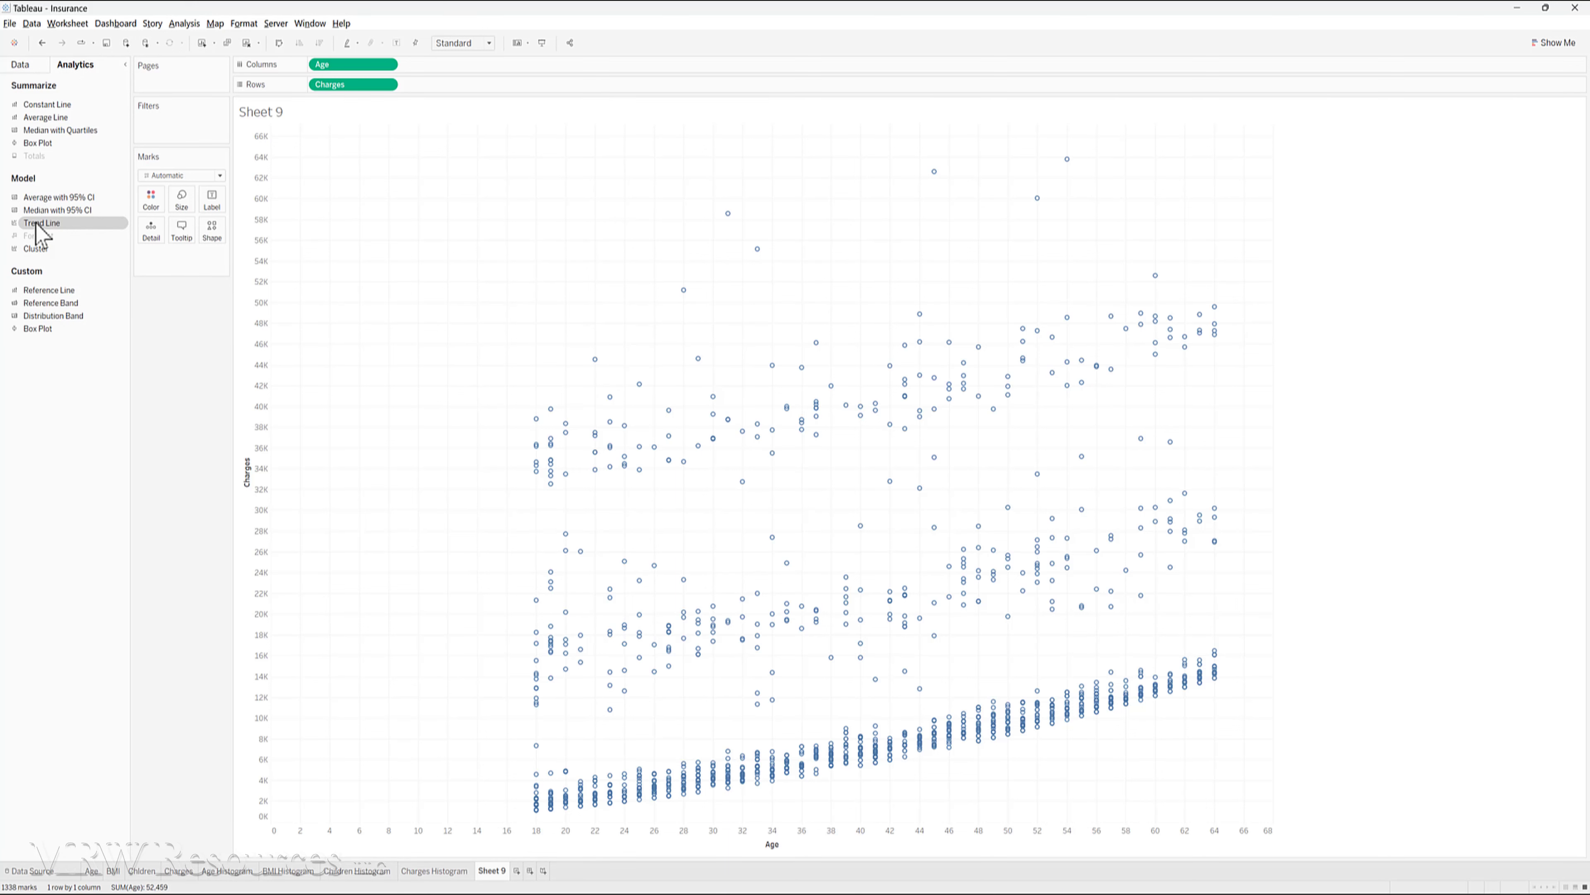
drag(36, 224, 329, 147)
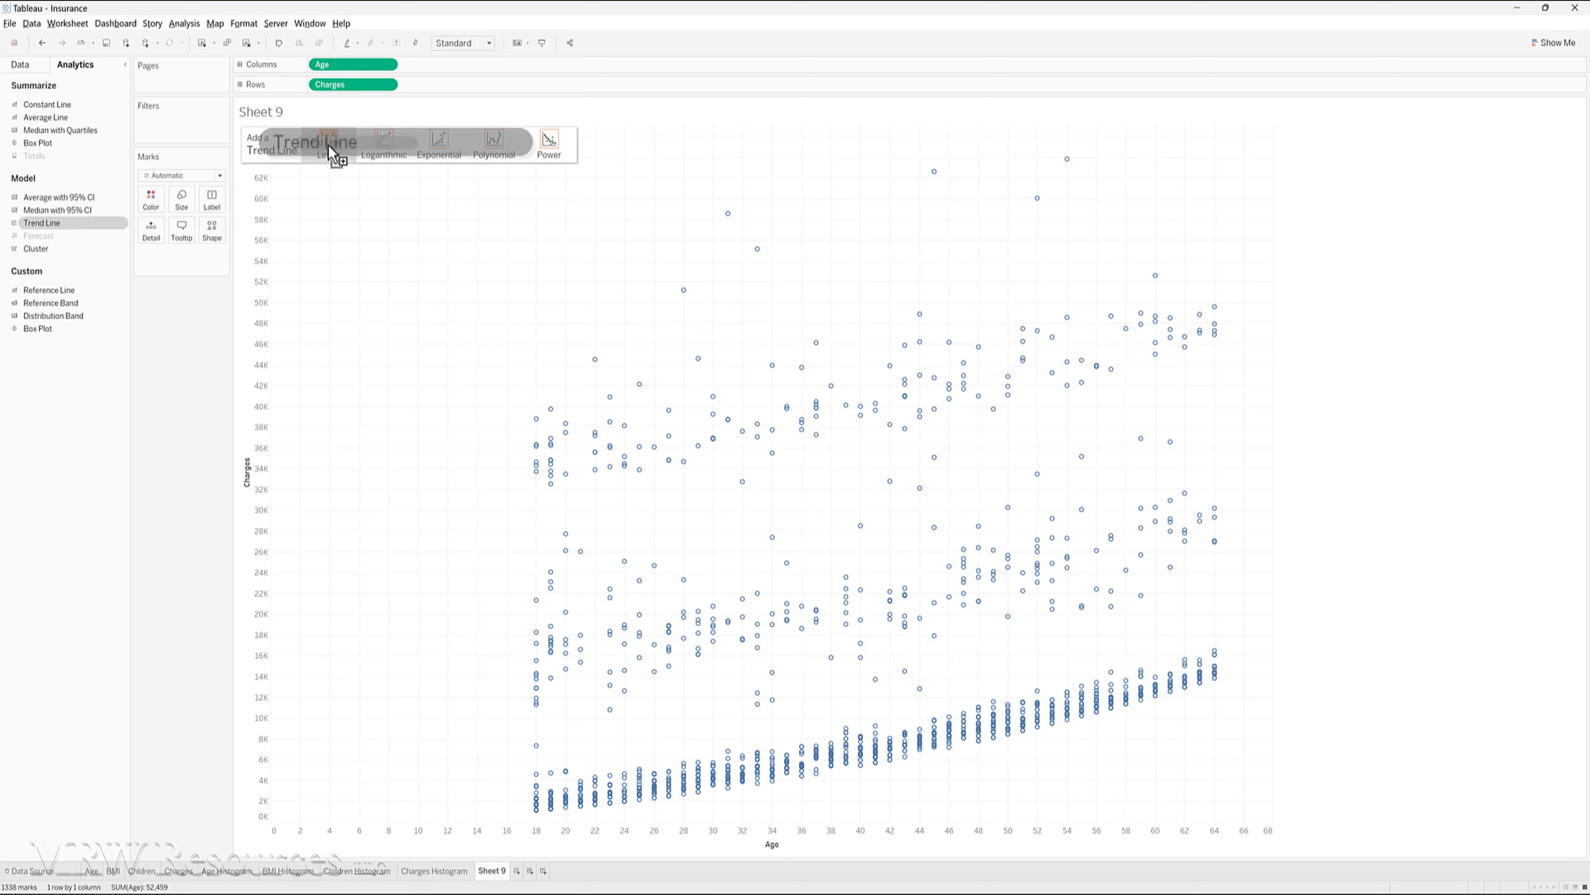
drag(330, 152, 327, 153)
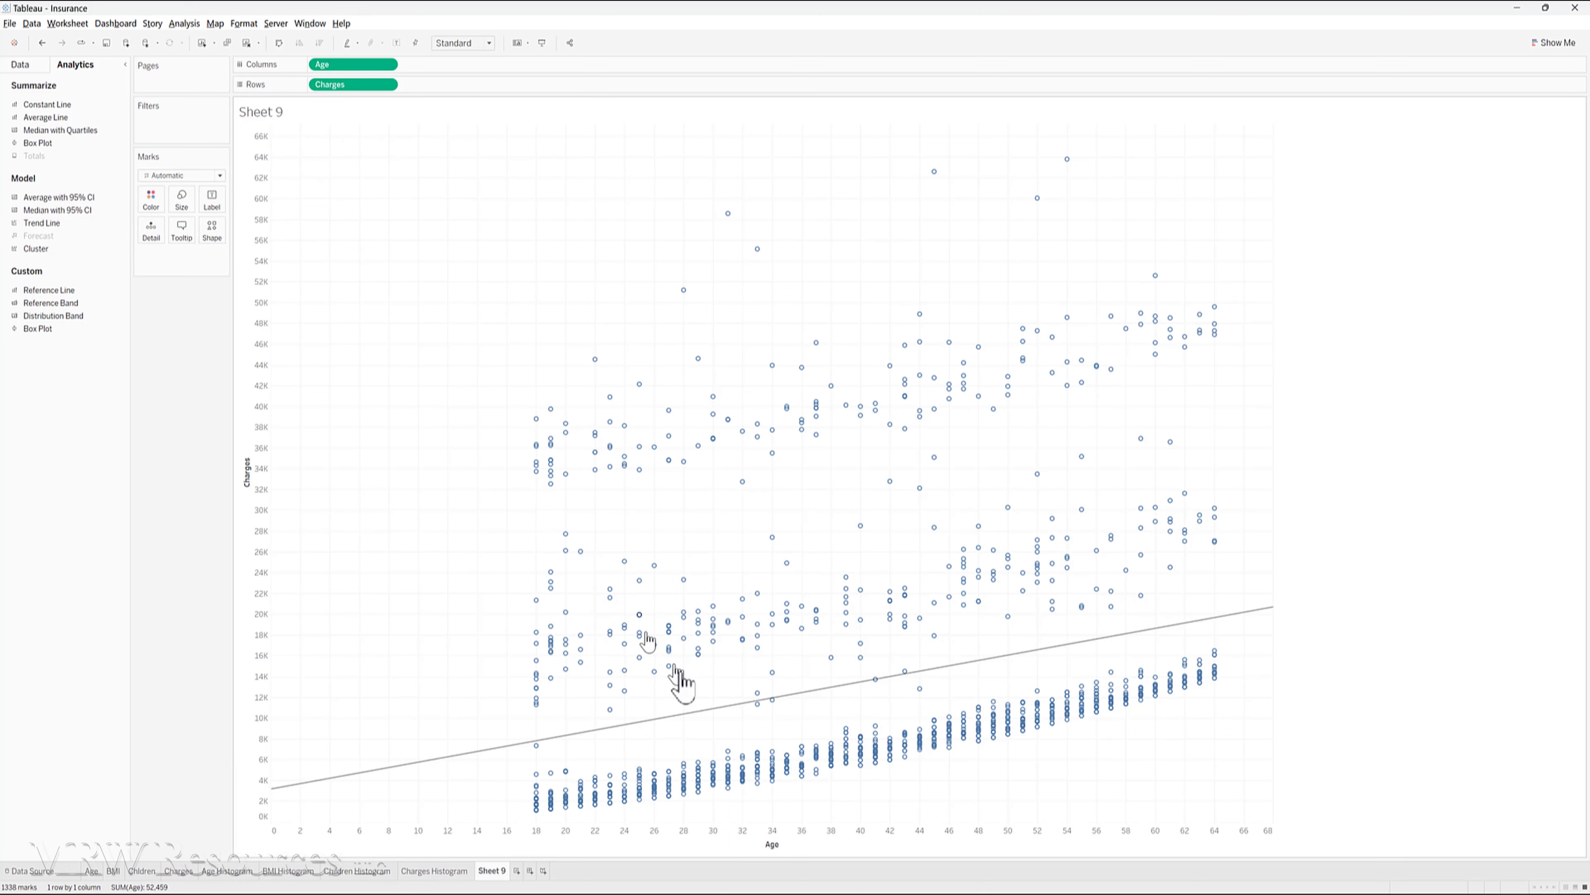
- View the linear trend line's description, enlarging the window to show all coefficients, and close it
mouse_move(699, 715)
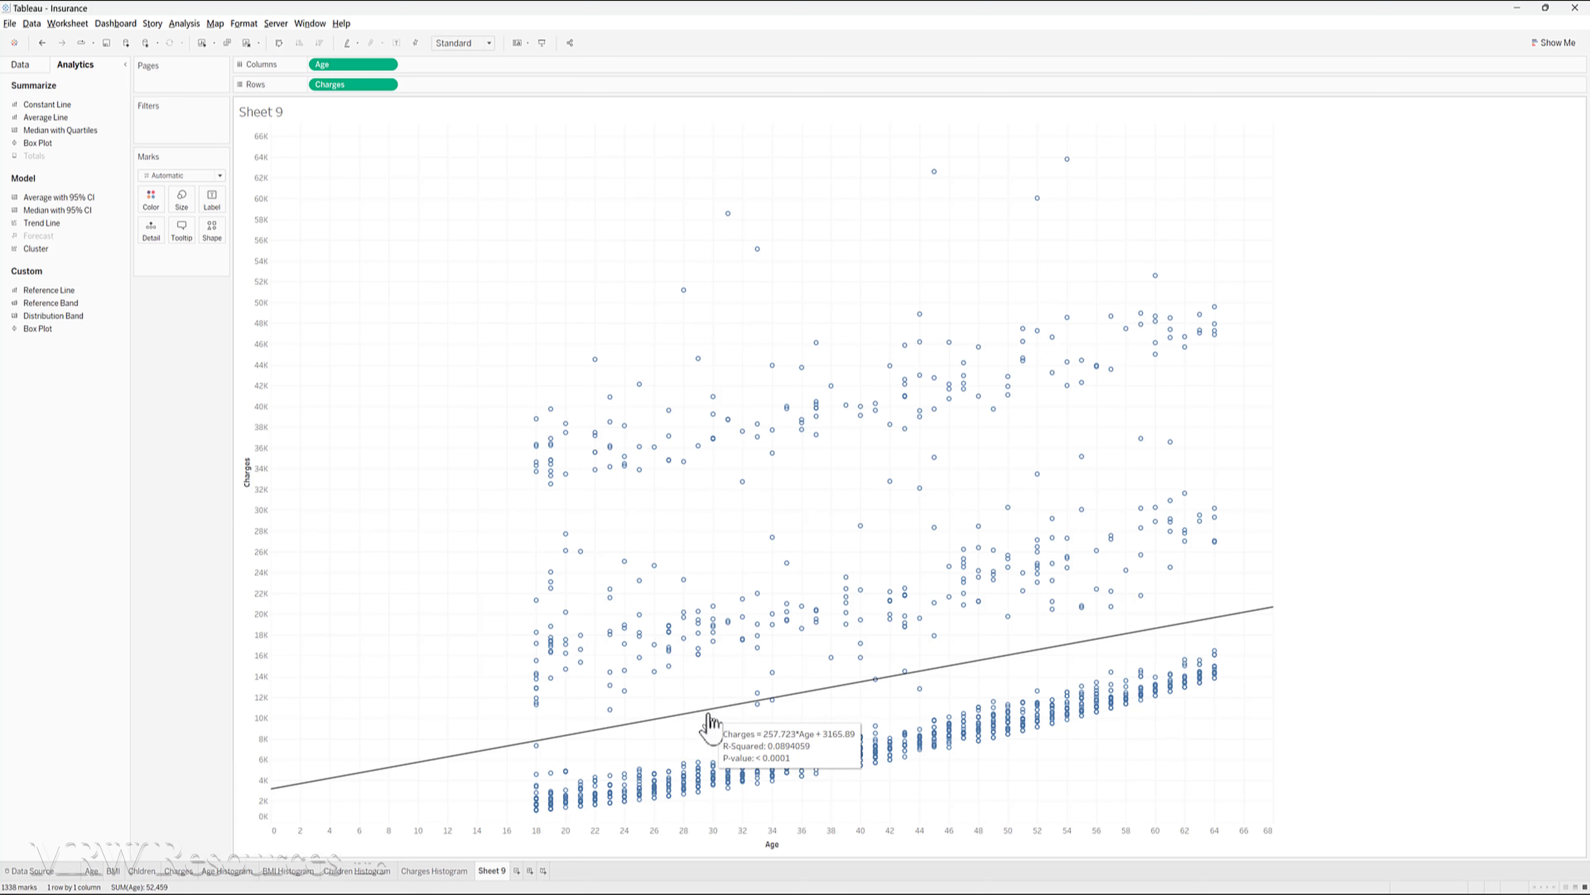
right_click(708, 714)
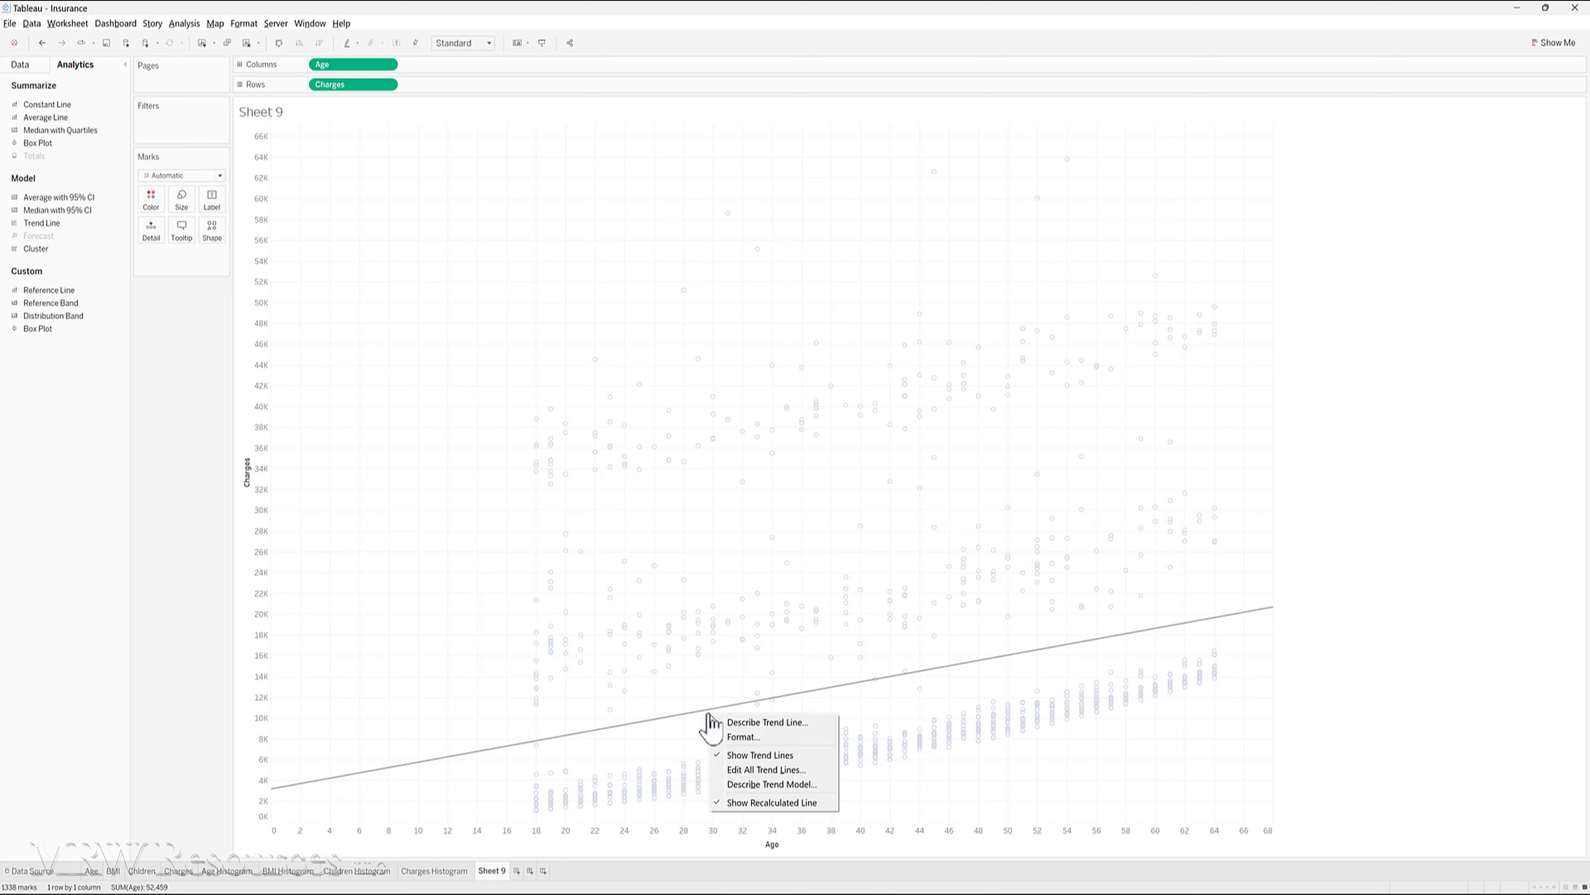
click(742, 722)
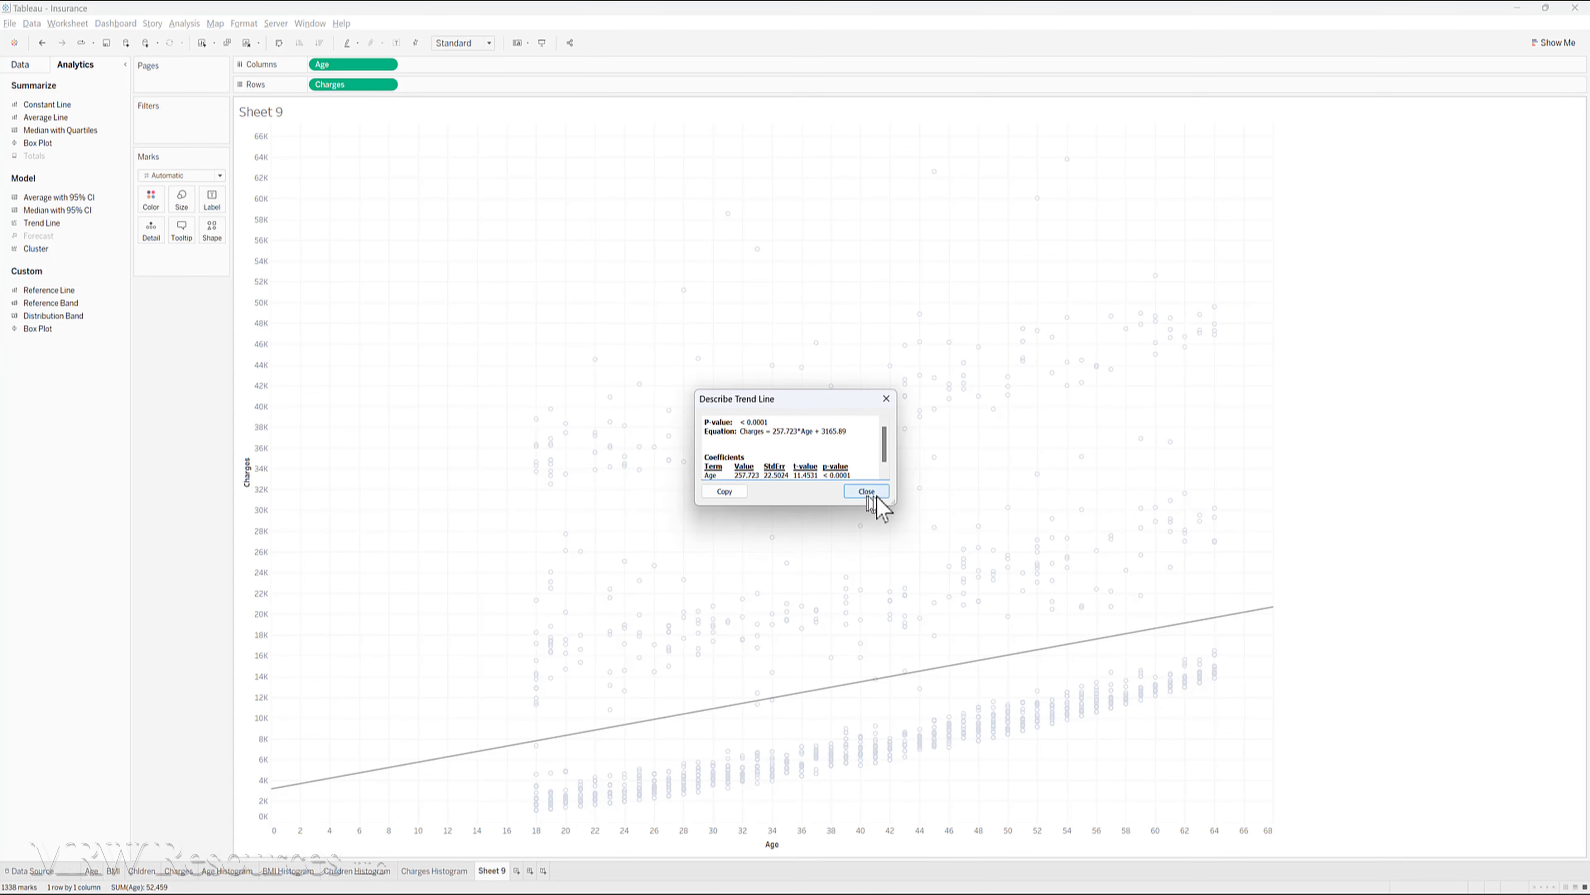
drag(894, 503, 952, 572)
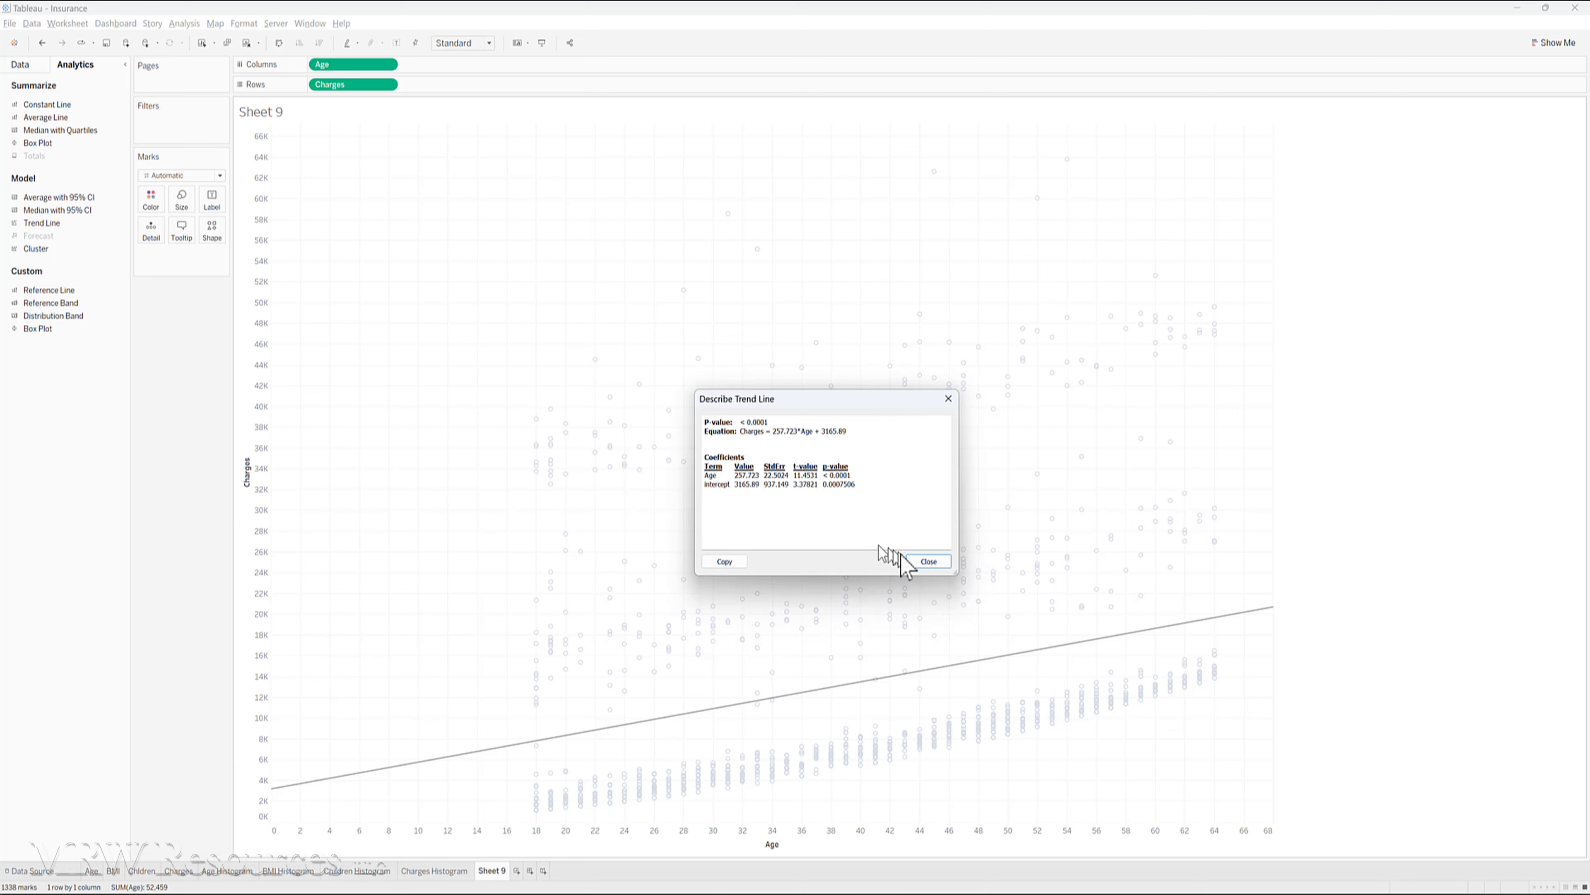
click(920, 561)
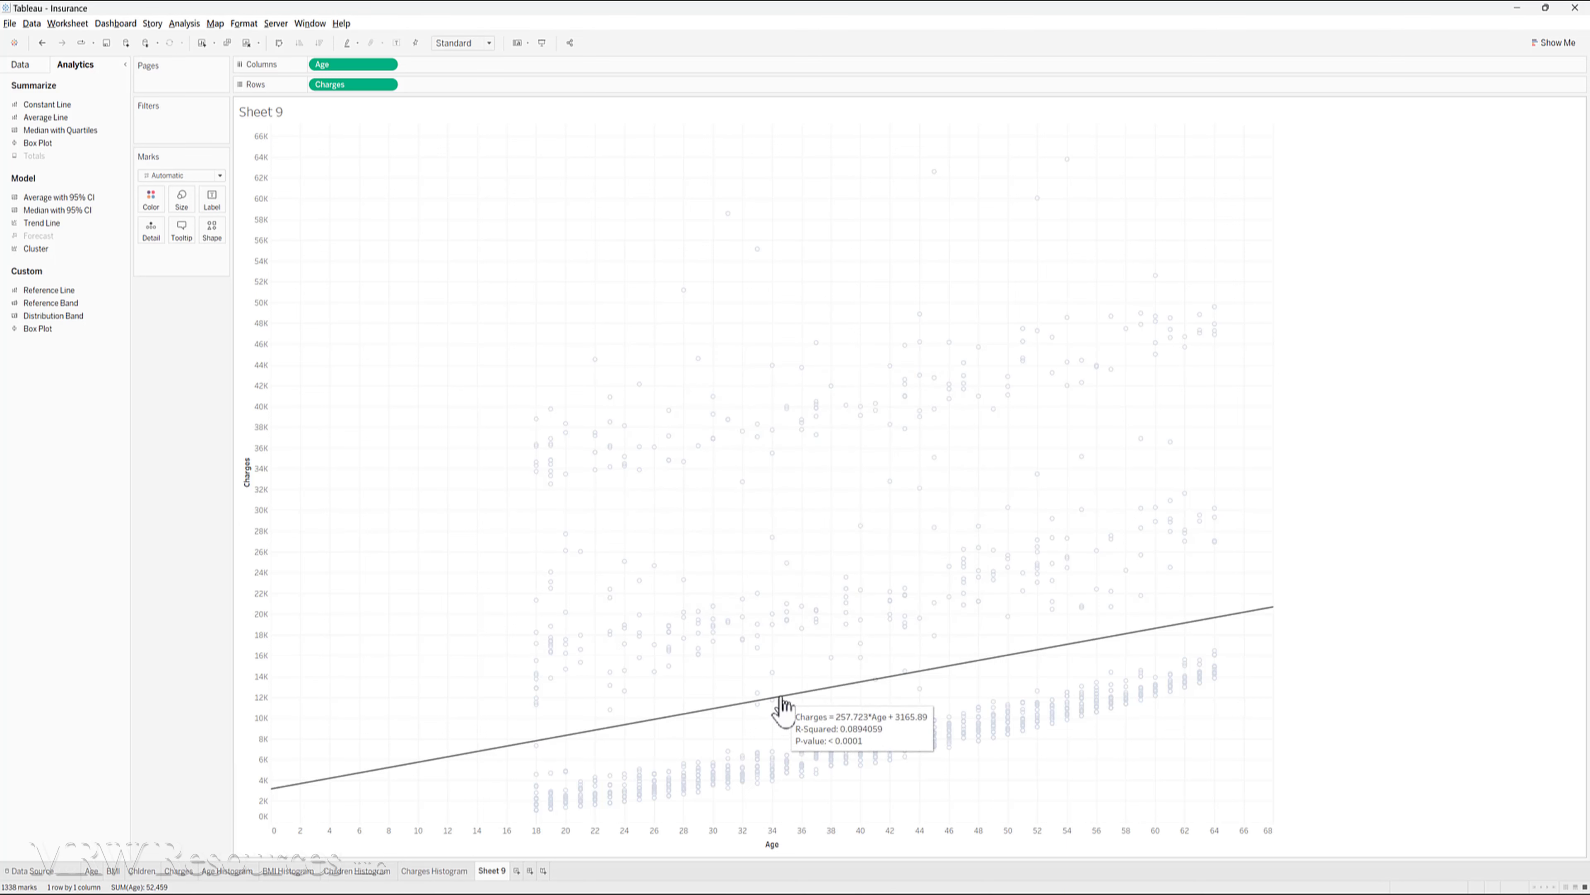
- View the trend model's description, enlarging the window to show the whole report, and close it
right_click(782, 706)
click(824, 779)
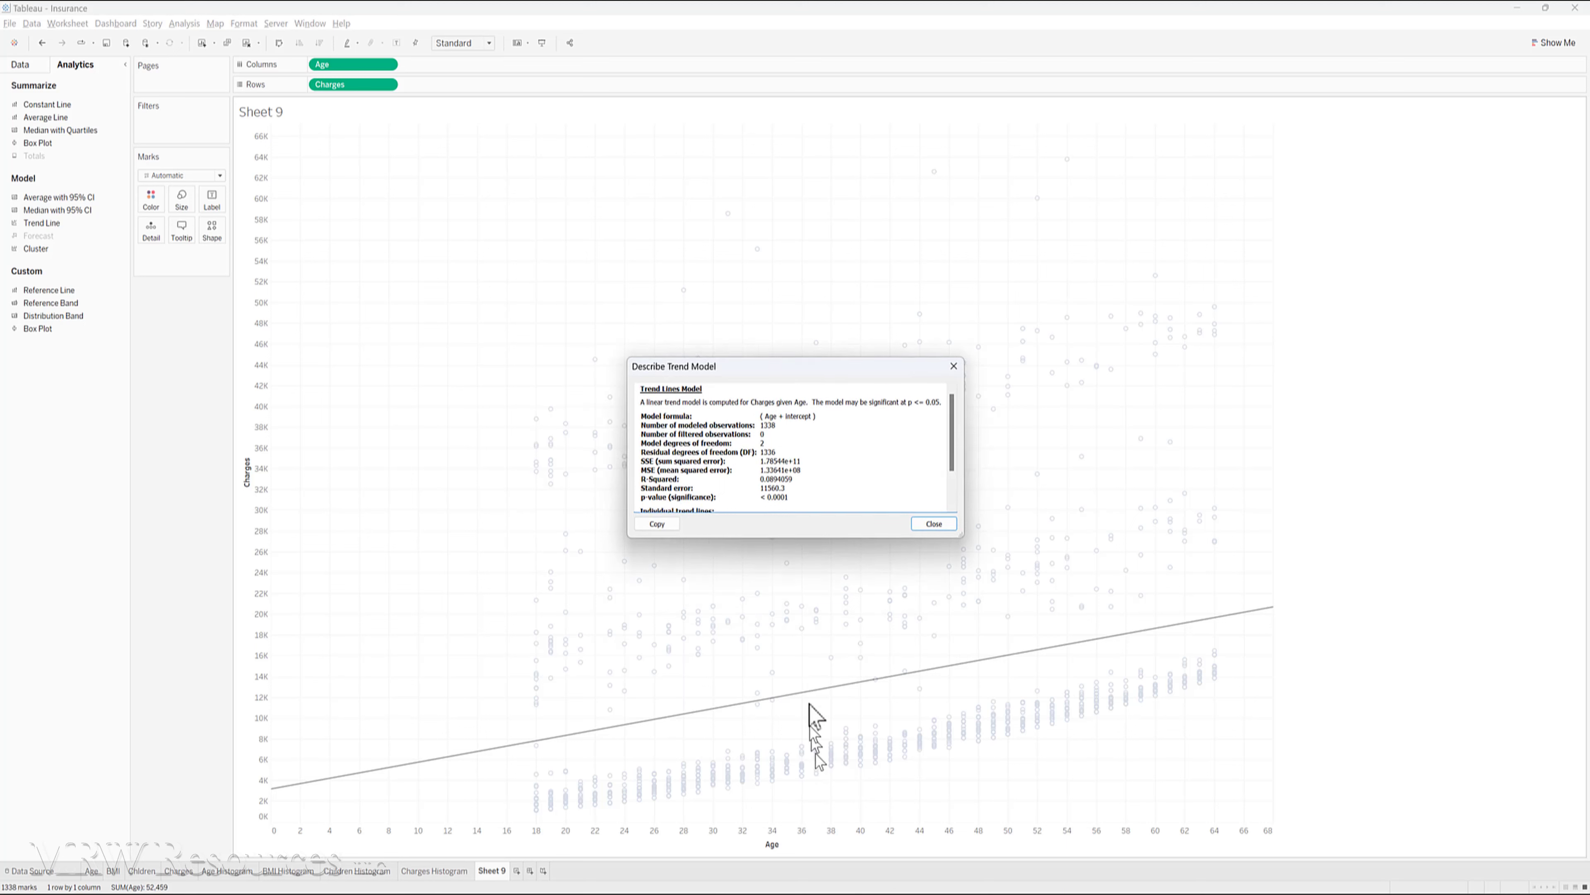
drag(804, 540, 808, 624)
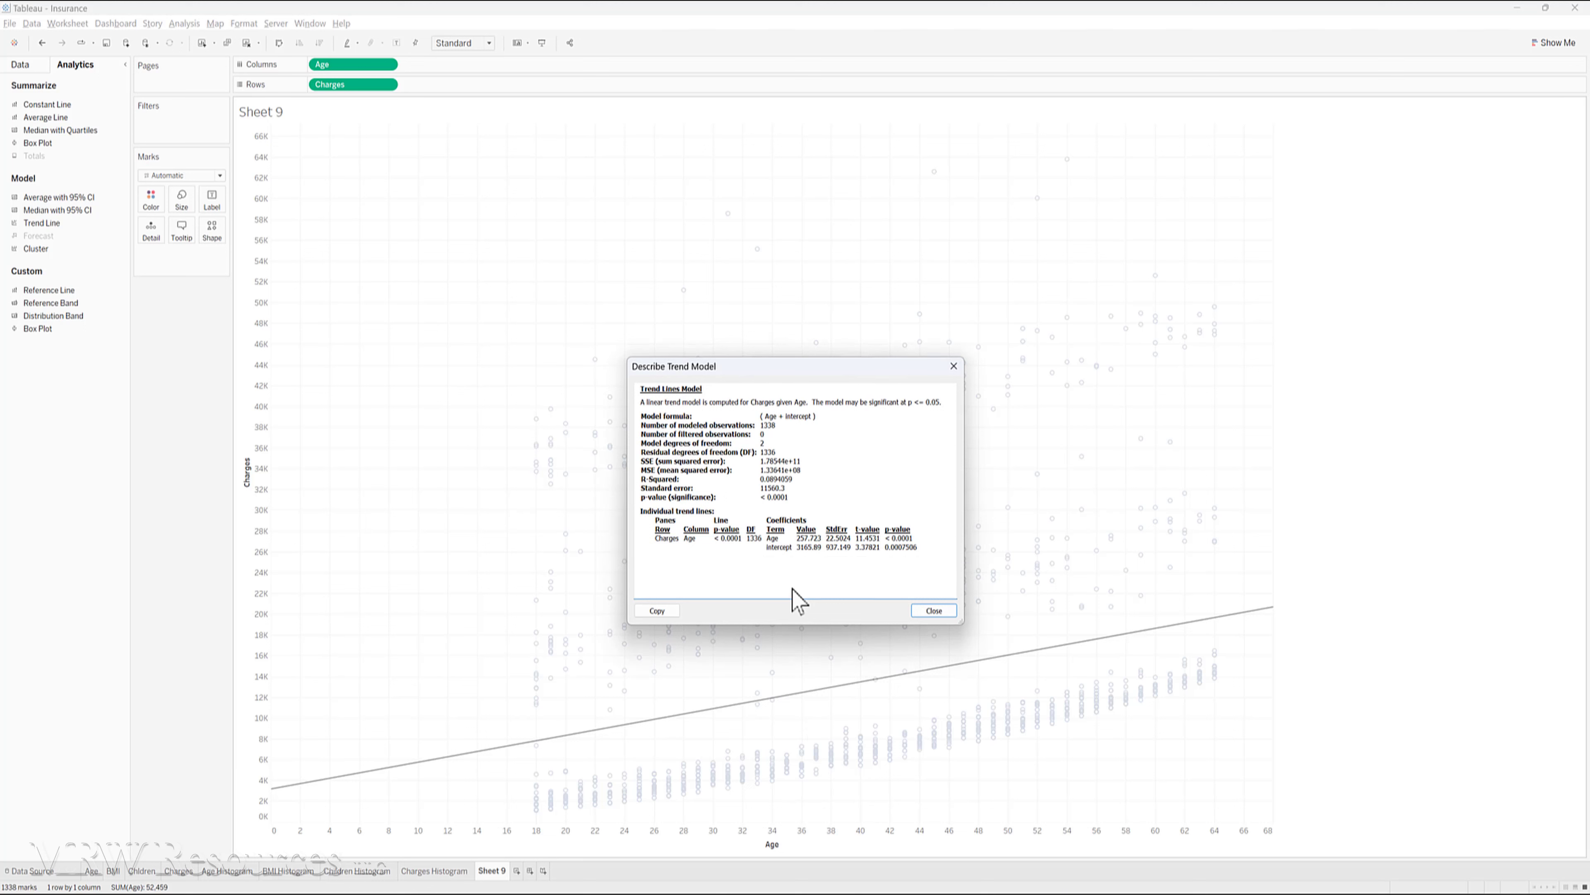
click(931, 611)
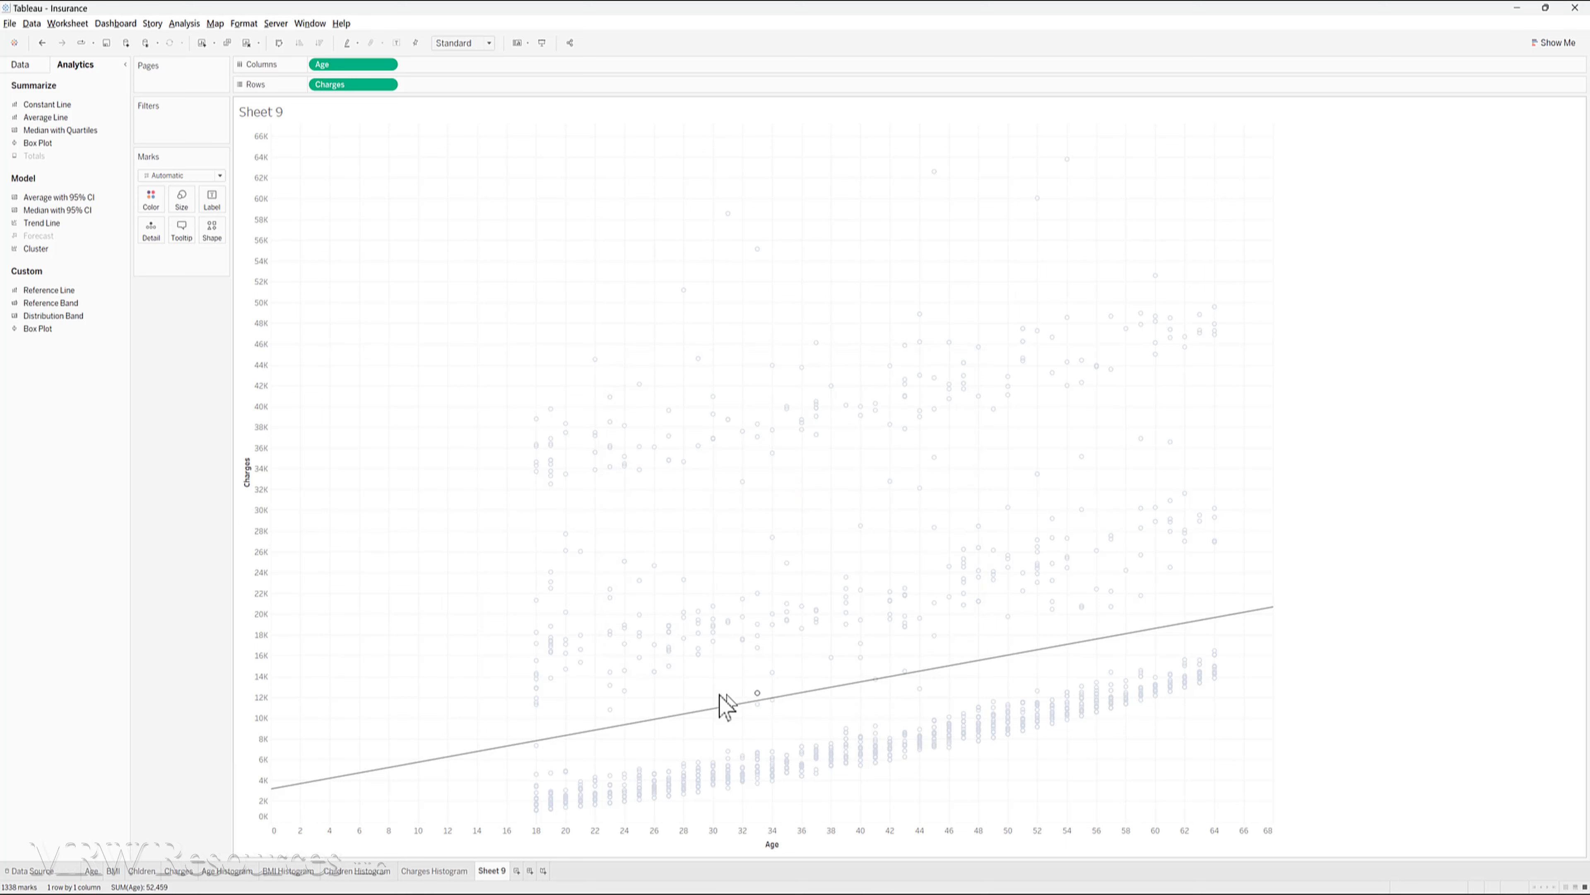
mouse_move(679, 727)
- Color the scatter marks by Smoker to compare the groups' trend lines, and remove the field again
click(20, 64)
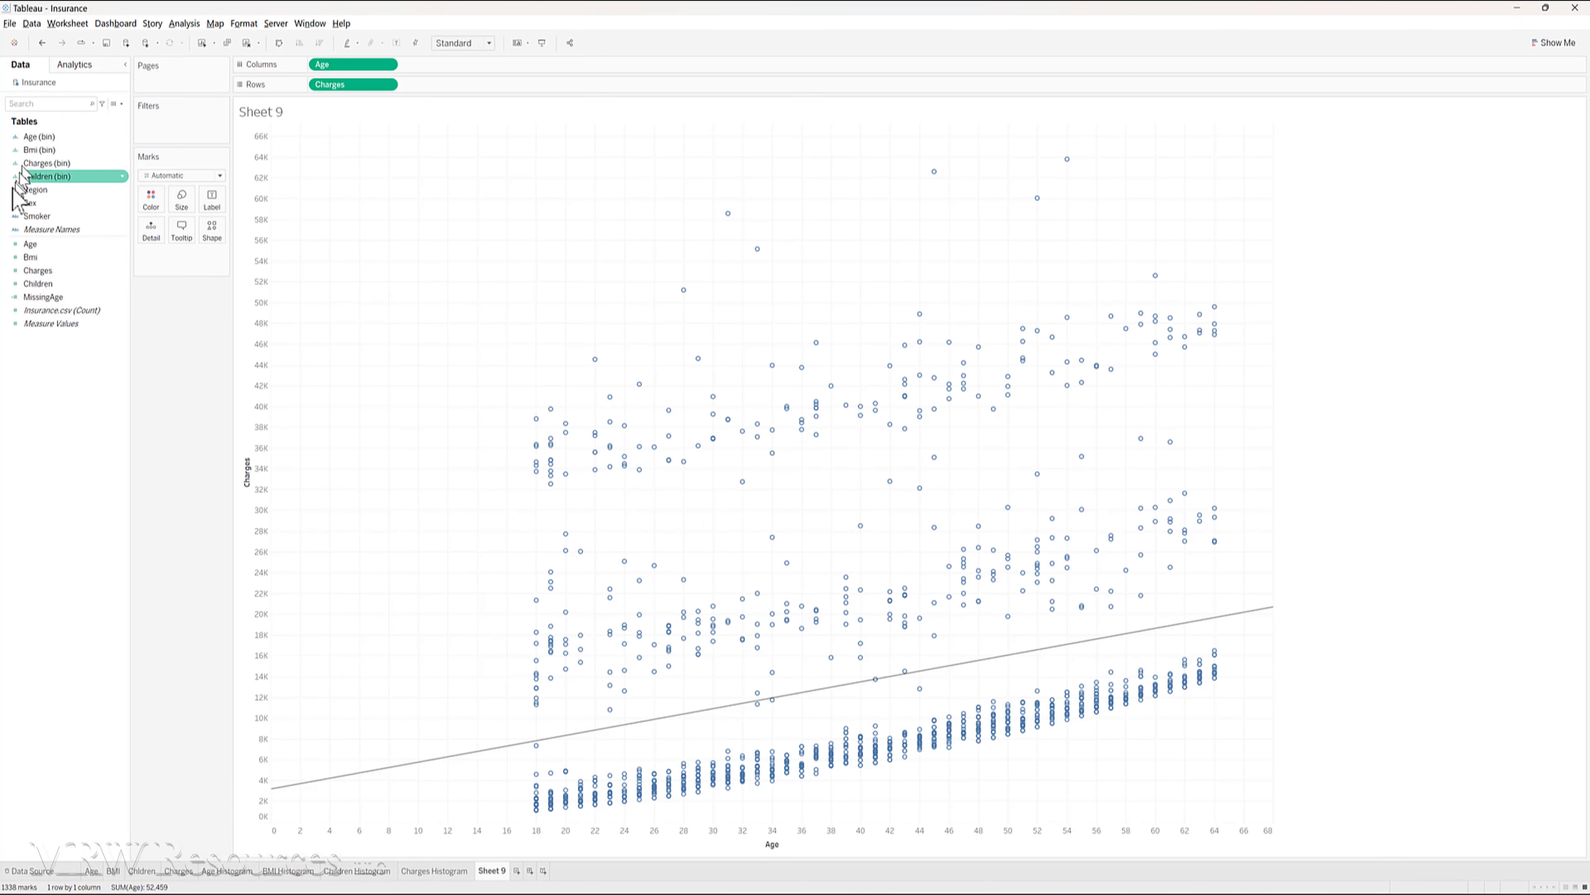
drag(36, 217, 155, 209)
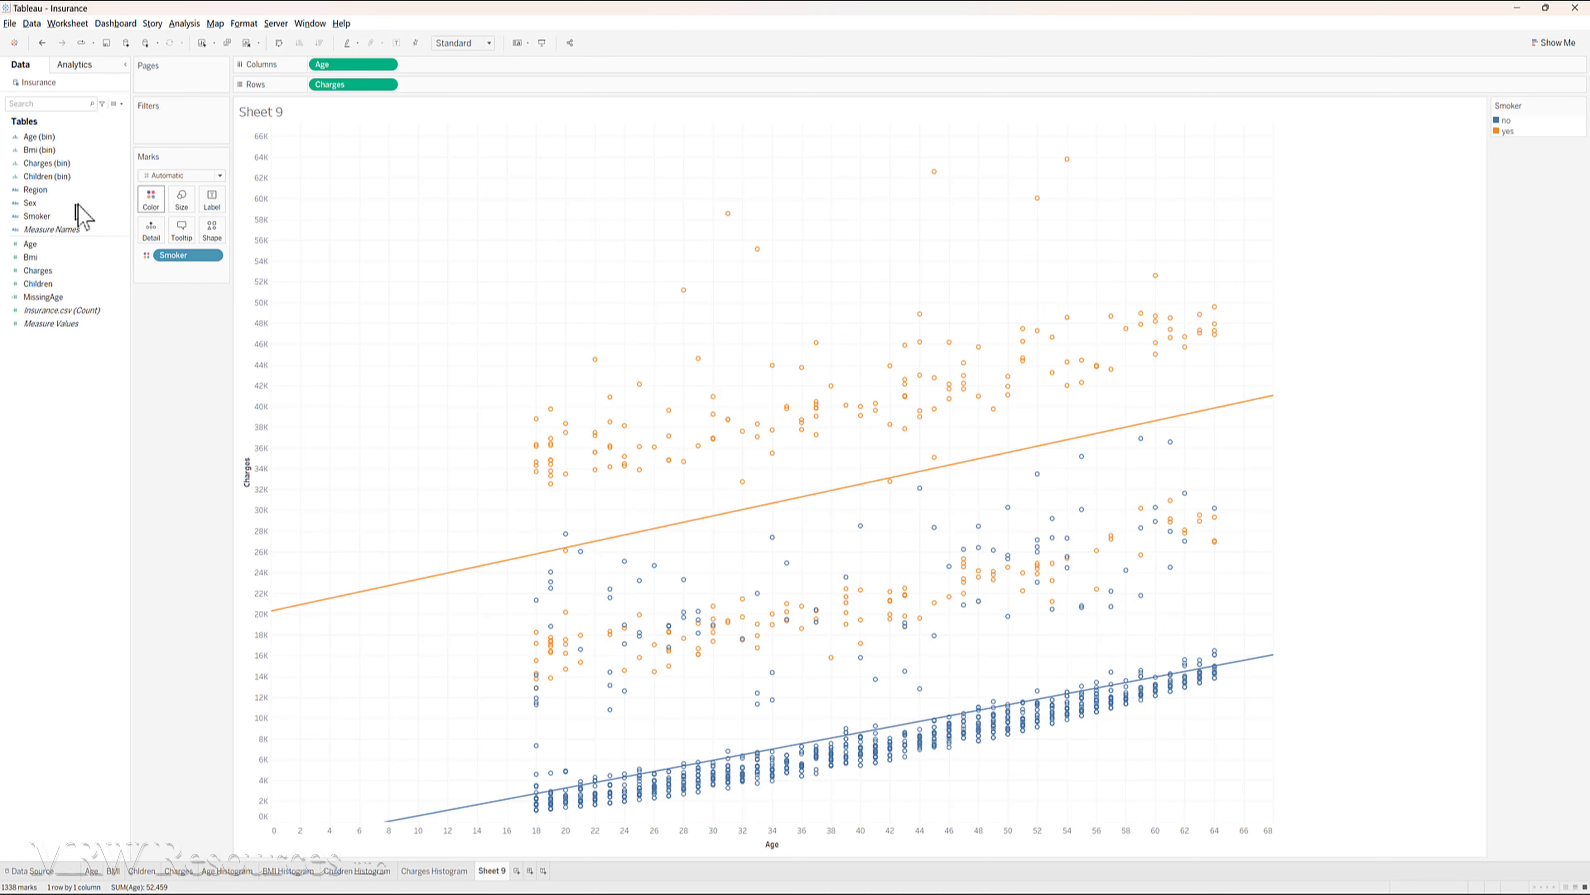
click(150, 200)
drag(185, 255, 30, 476)
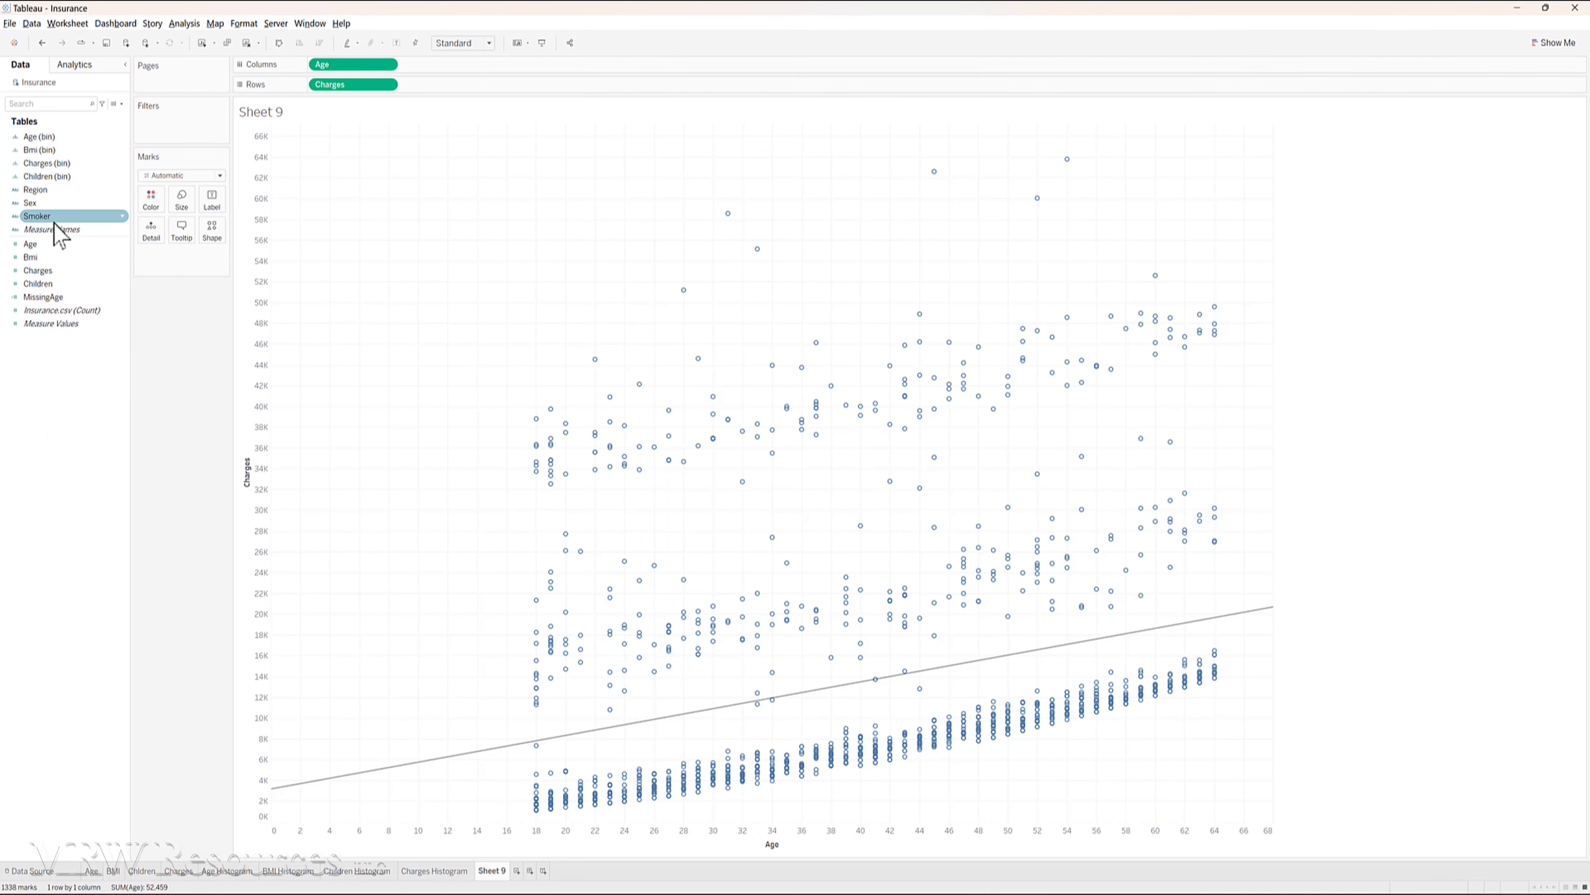
- Color the scatter marks by Sex and, once that is removed, by Region, taking this field off again too
drag(38, 216, 149, 202)
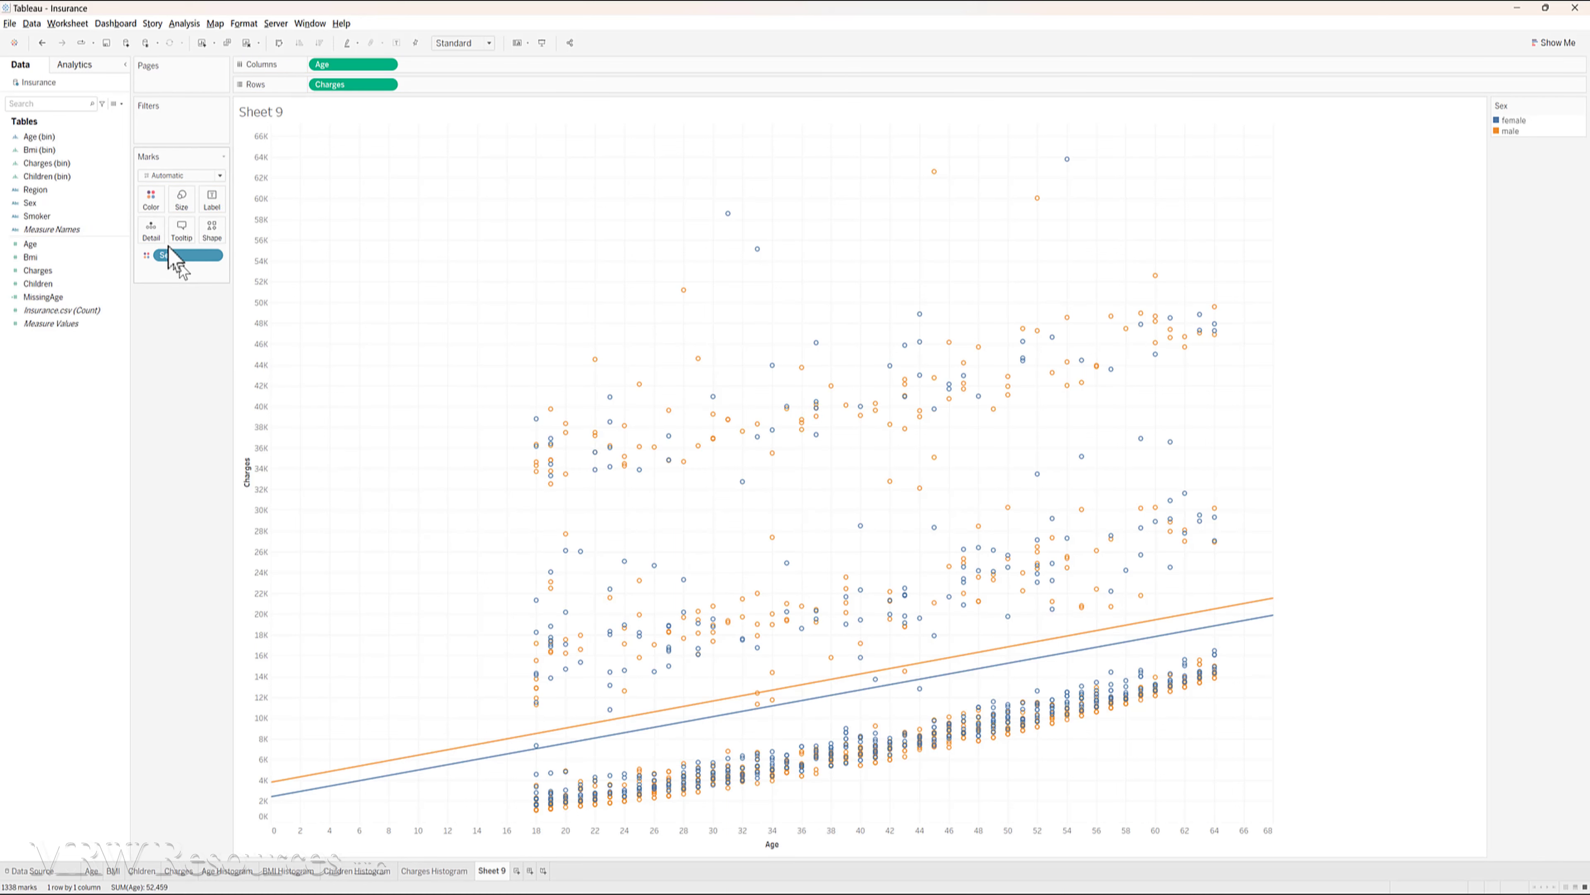
drag(171, 256, 75, 267)
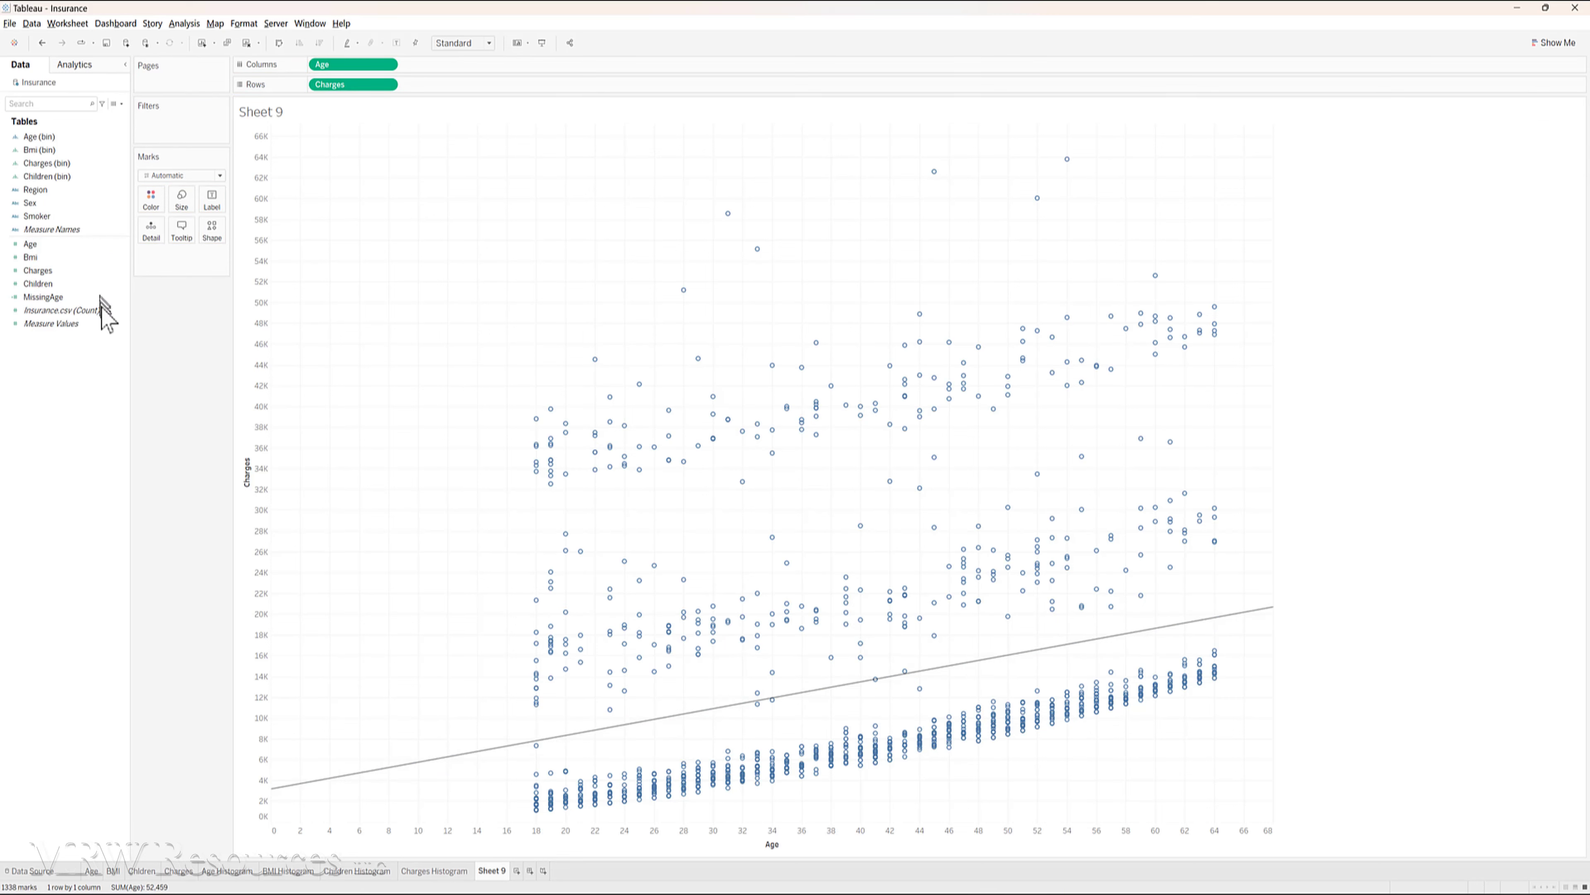
drag(34, 190, 153, 204)
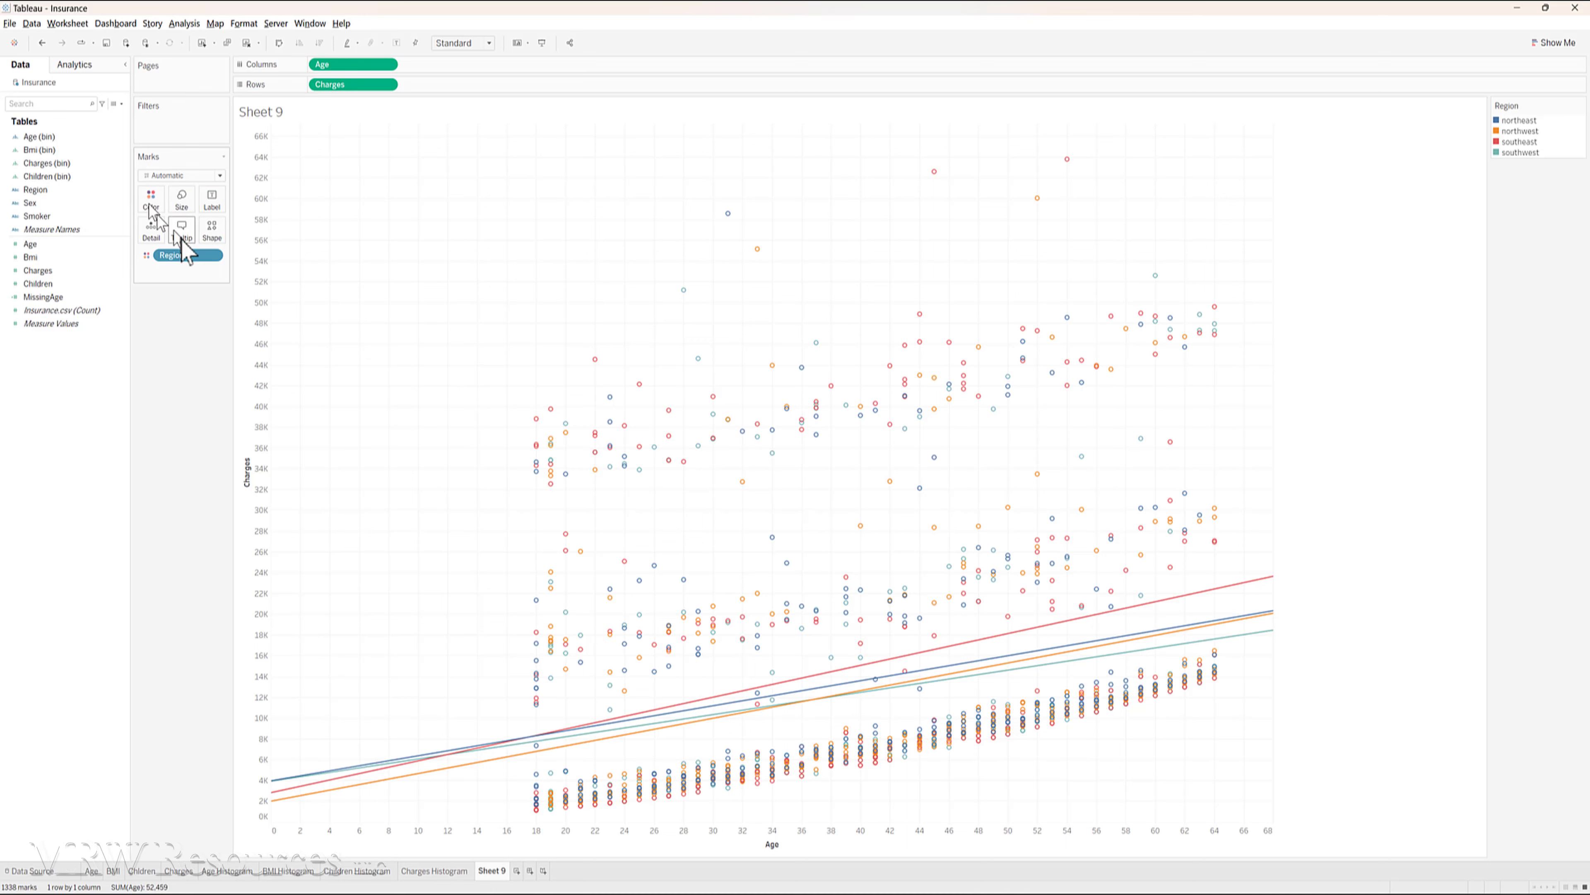
drag(187, 256, 70, 247)
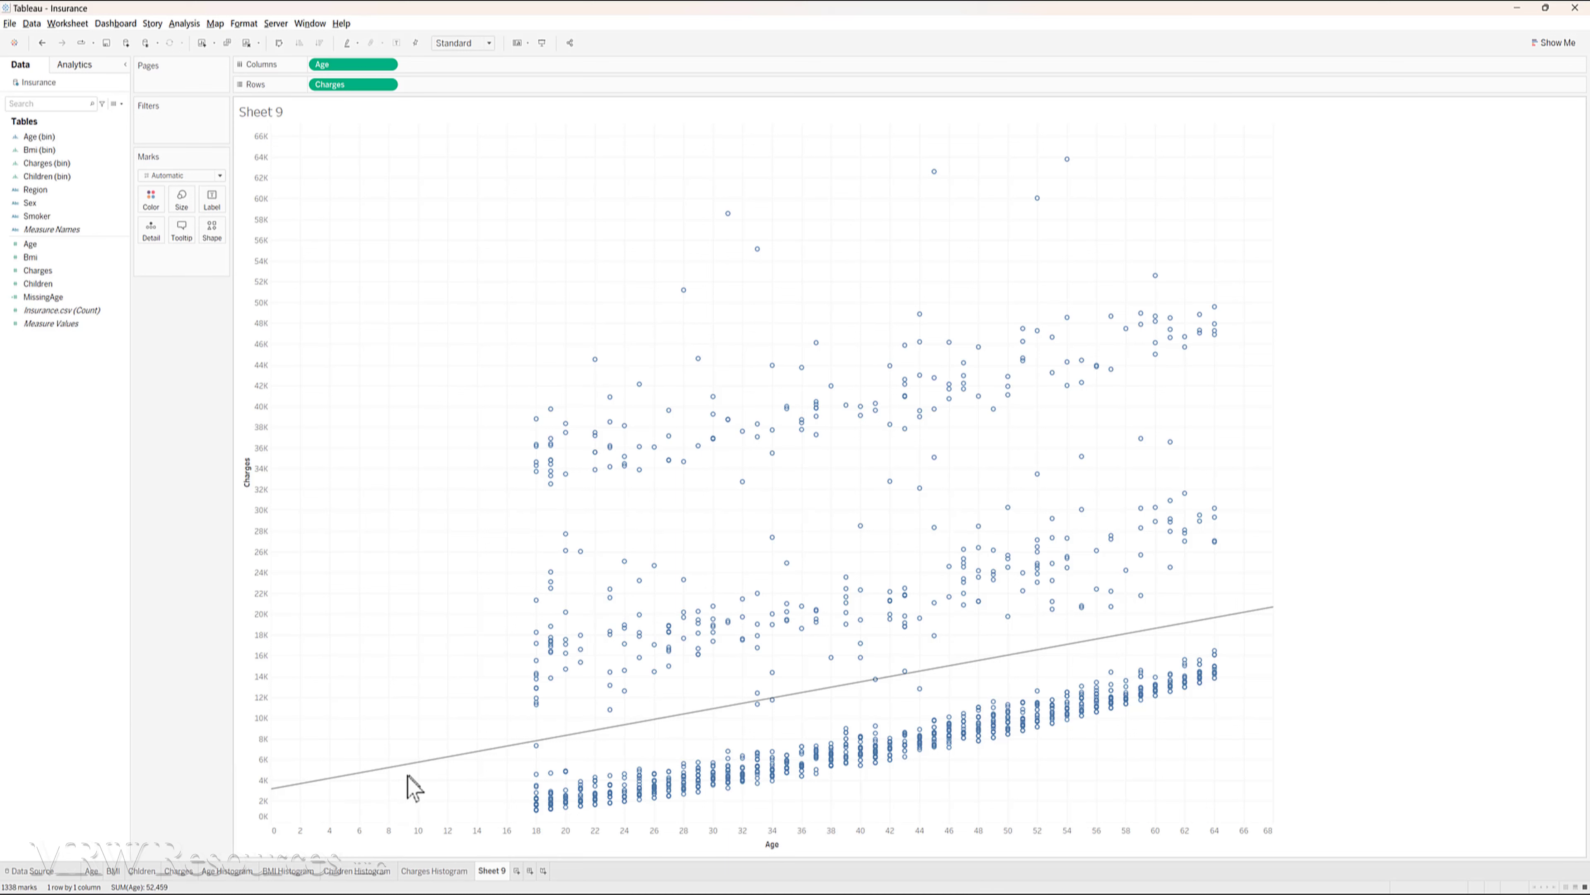
- Try the Logarithmic, Exponential and Polynomial trend line types in turn on the scatter plot and inspect each curve
mouse_move(420, 766)
click(75, 64)
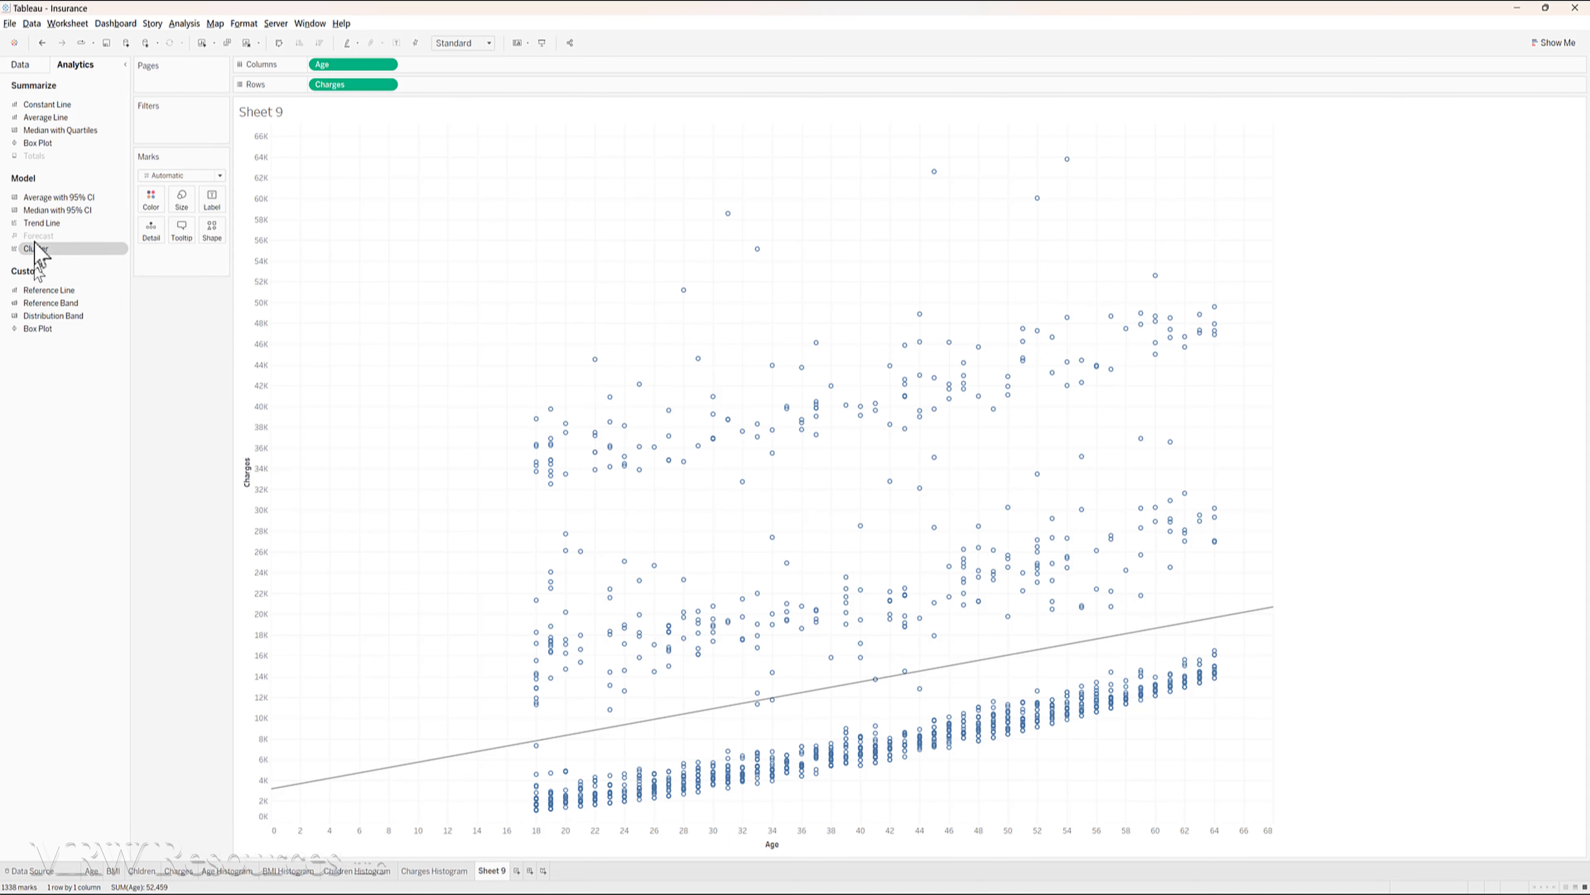
drag(35, 222, 377, 141)
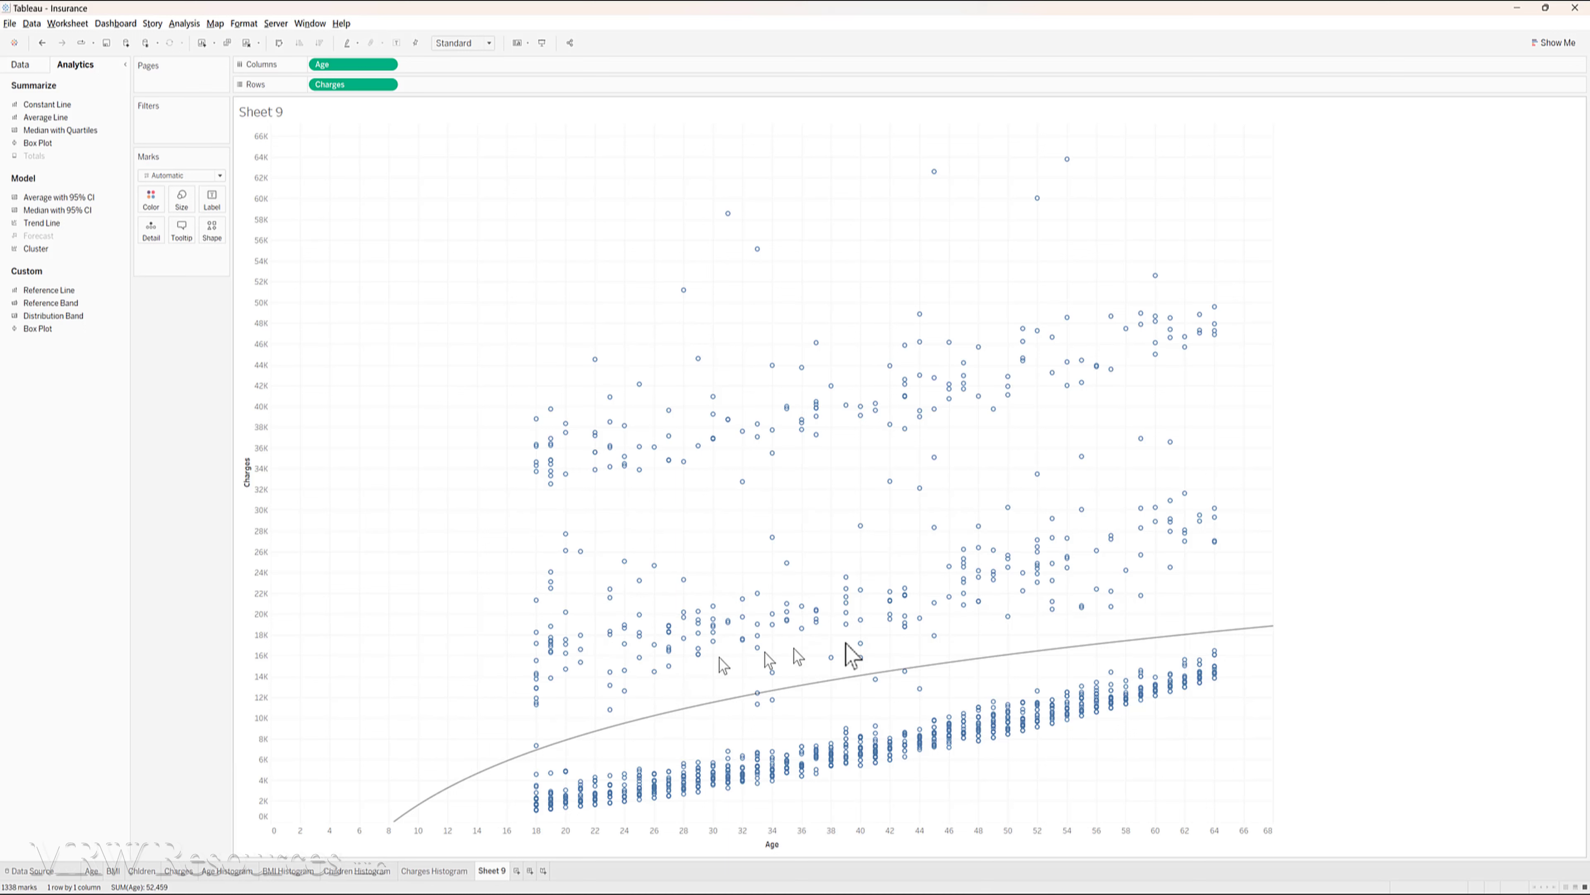
mouse_move(1263, 634)
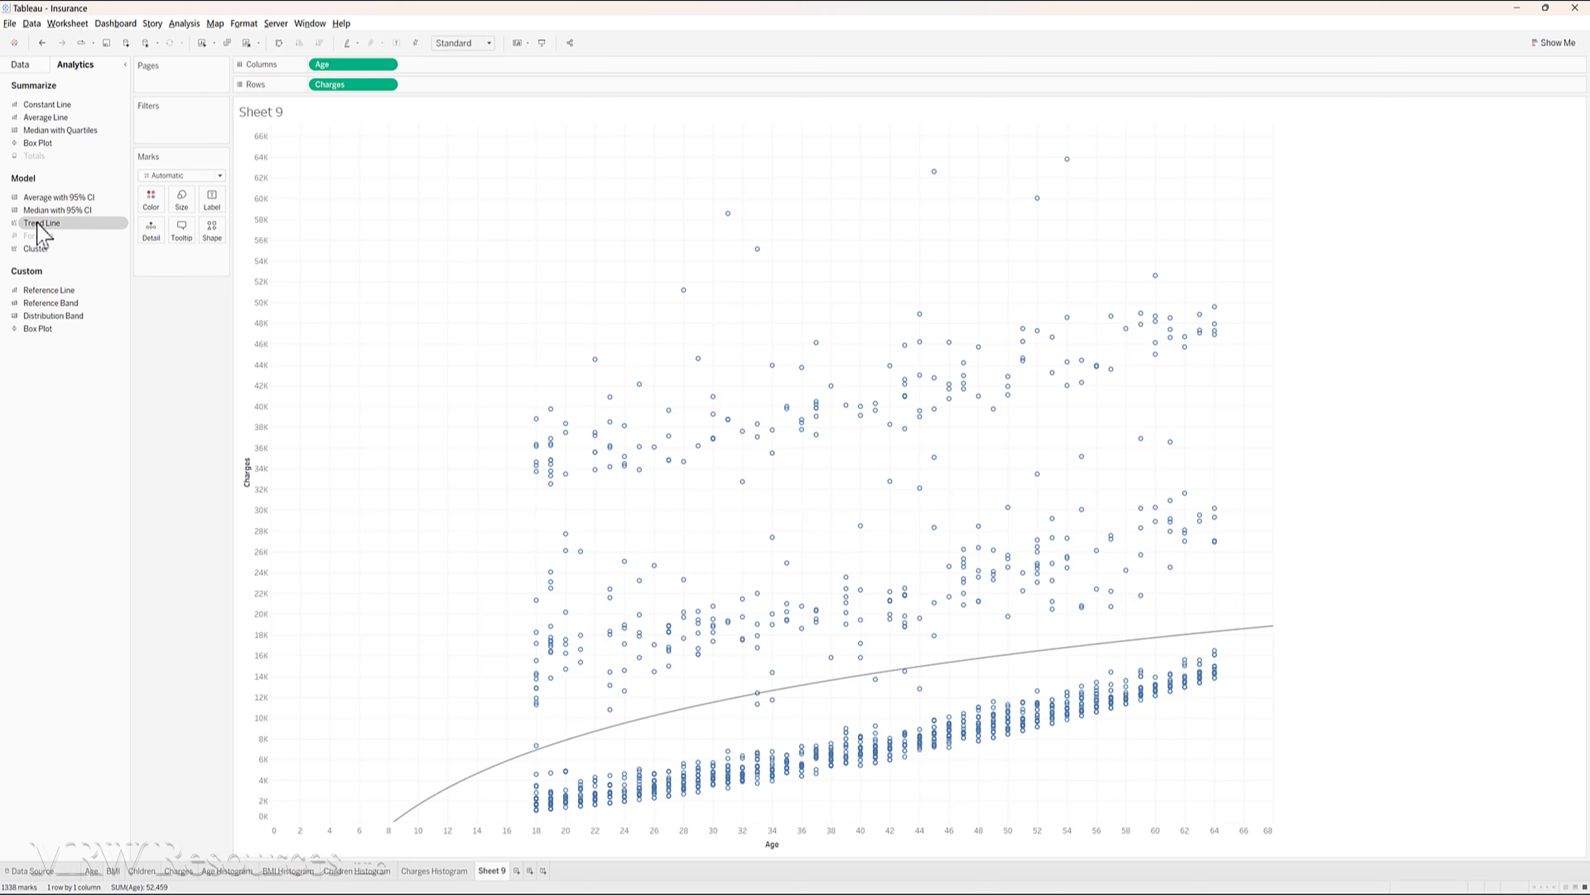
drag(38, 223, 447, 139)
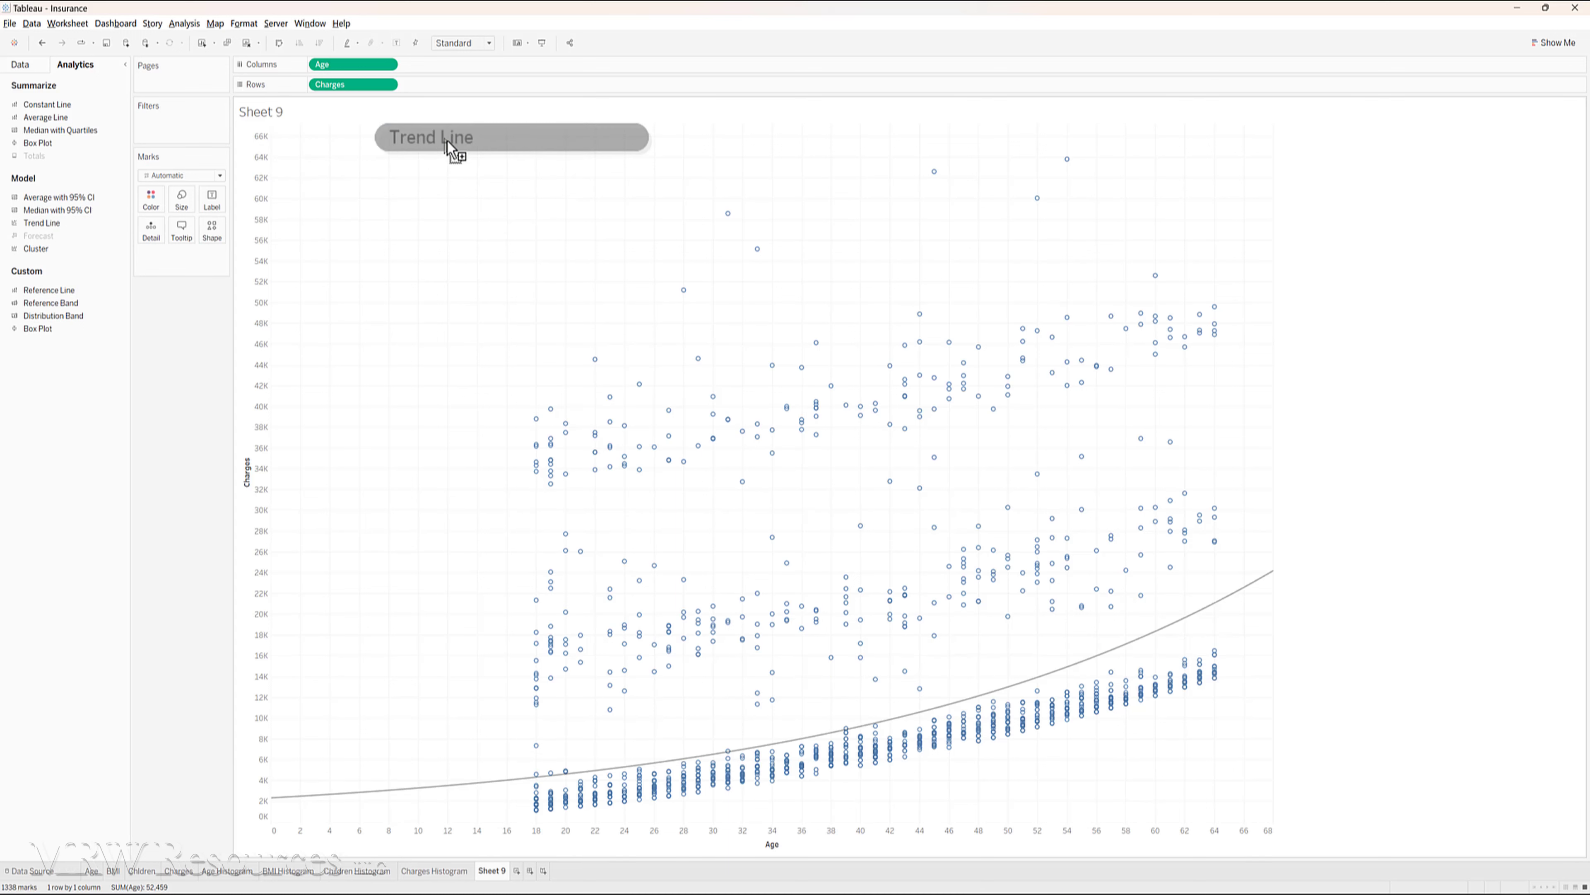
mouse_move(1052, 677)
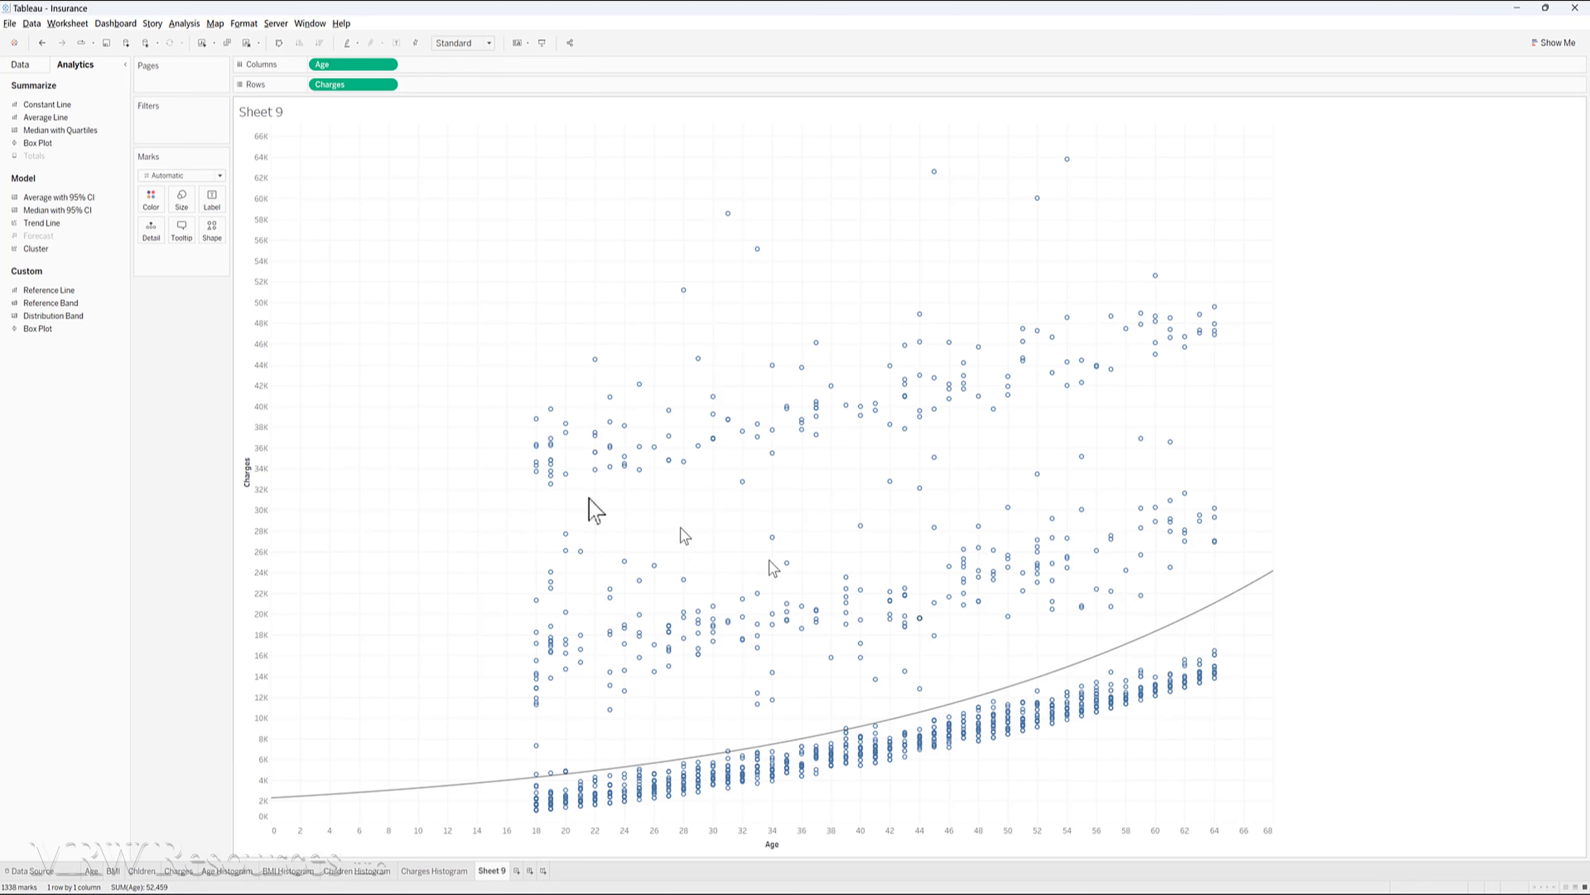
drag(32, 223, 496, 142)
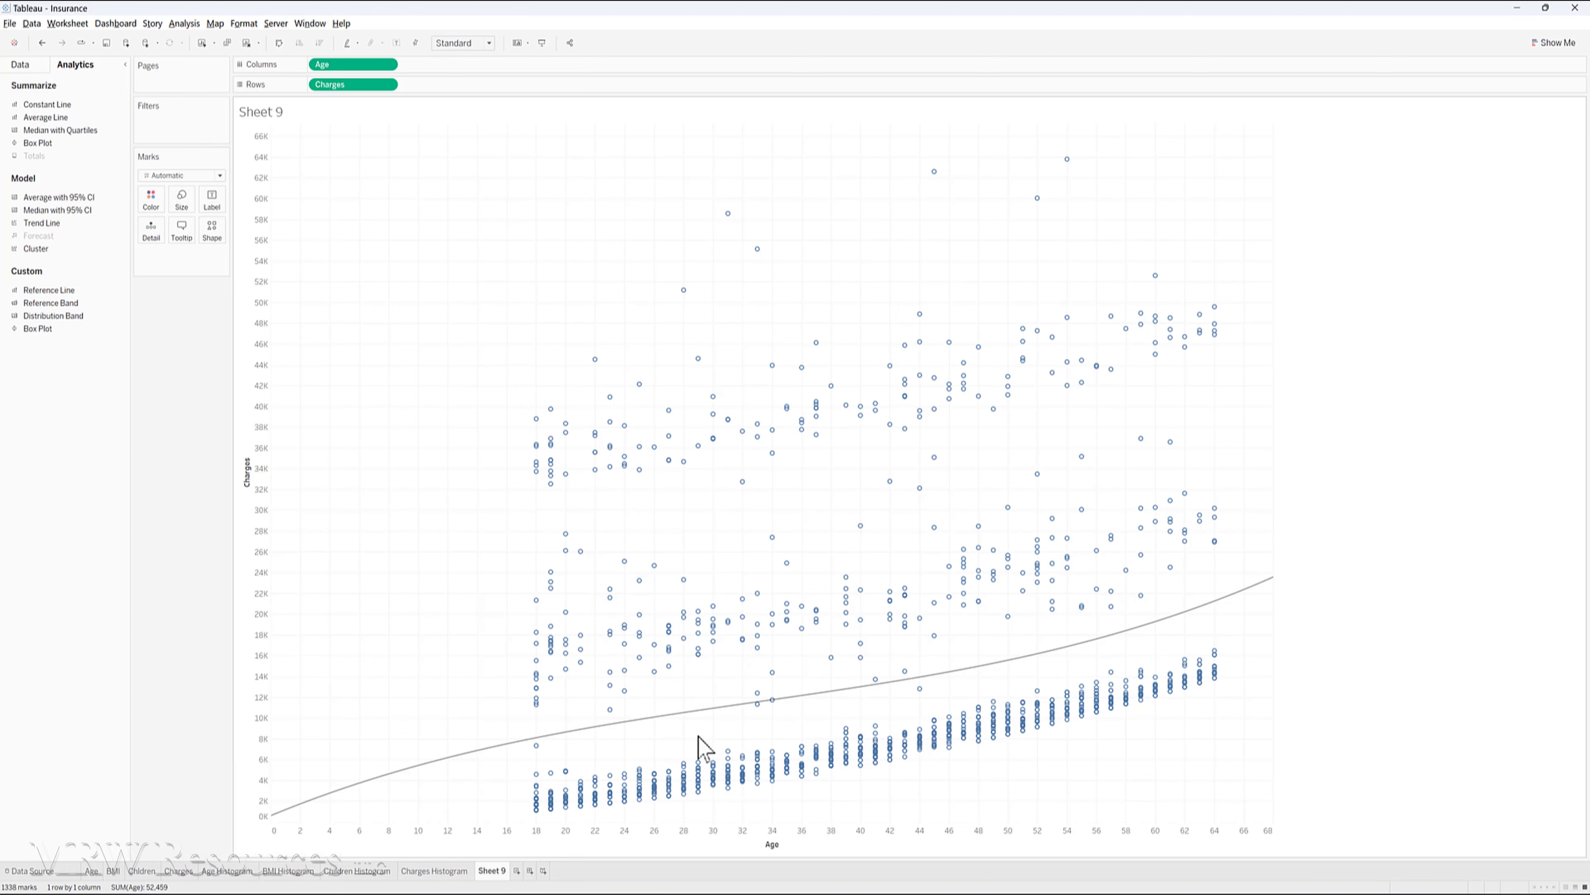
mouse_move(710, 712)
- Change the scatter plot's trend line to the Power type and inspect its fit
drag(47, 223, 554, 147)
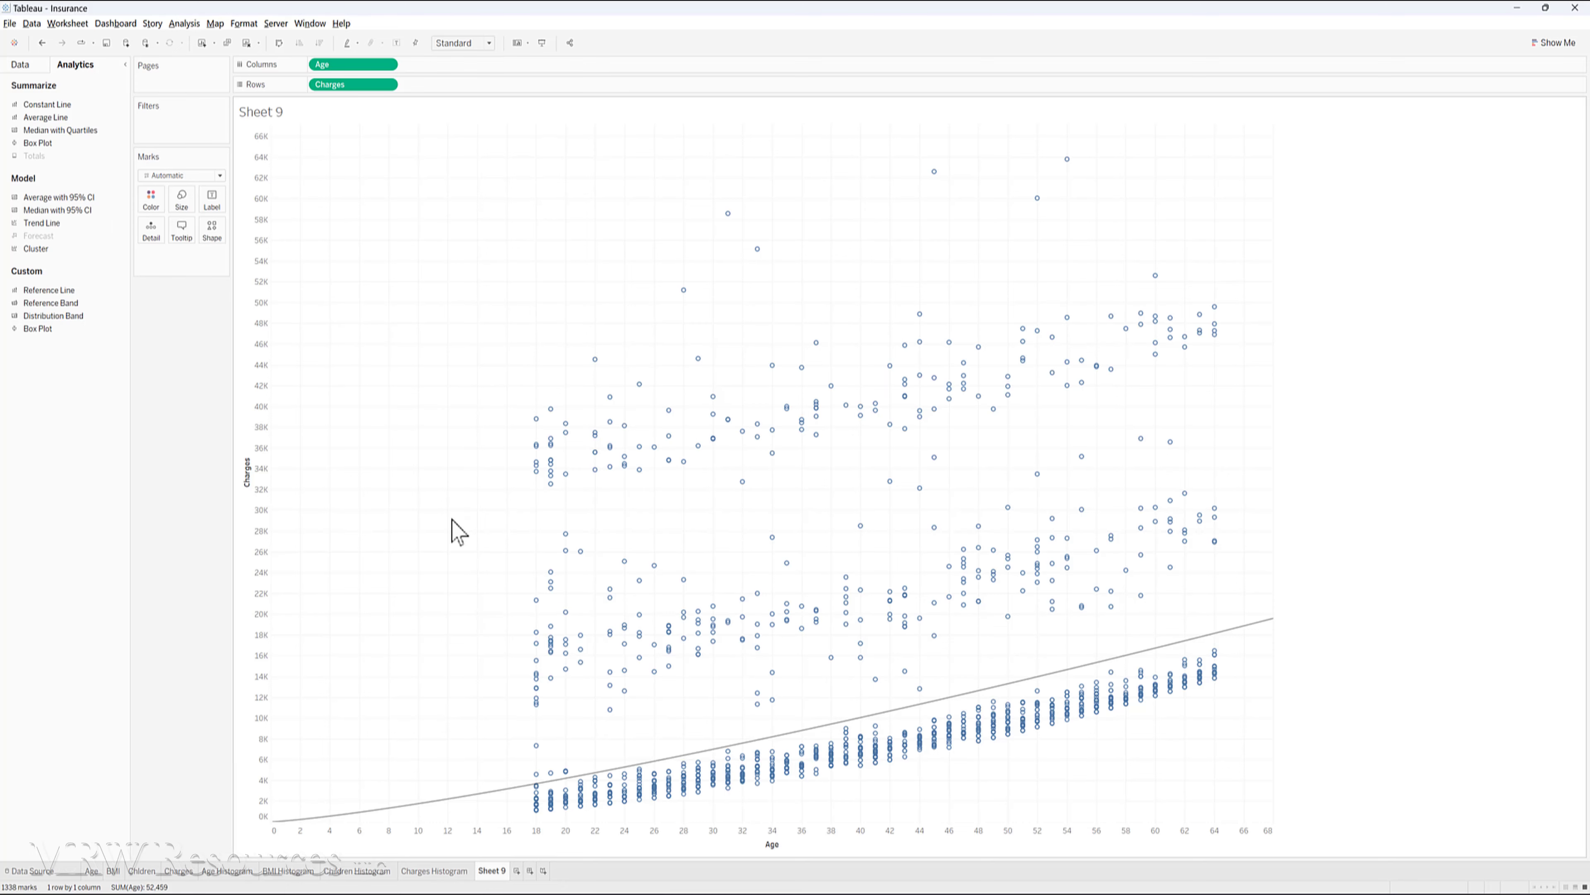
mouse_move(928, 713)
- Rename the Sheet 9 worksheet as "Scatter Age Charges"
right_click(495, 871)
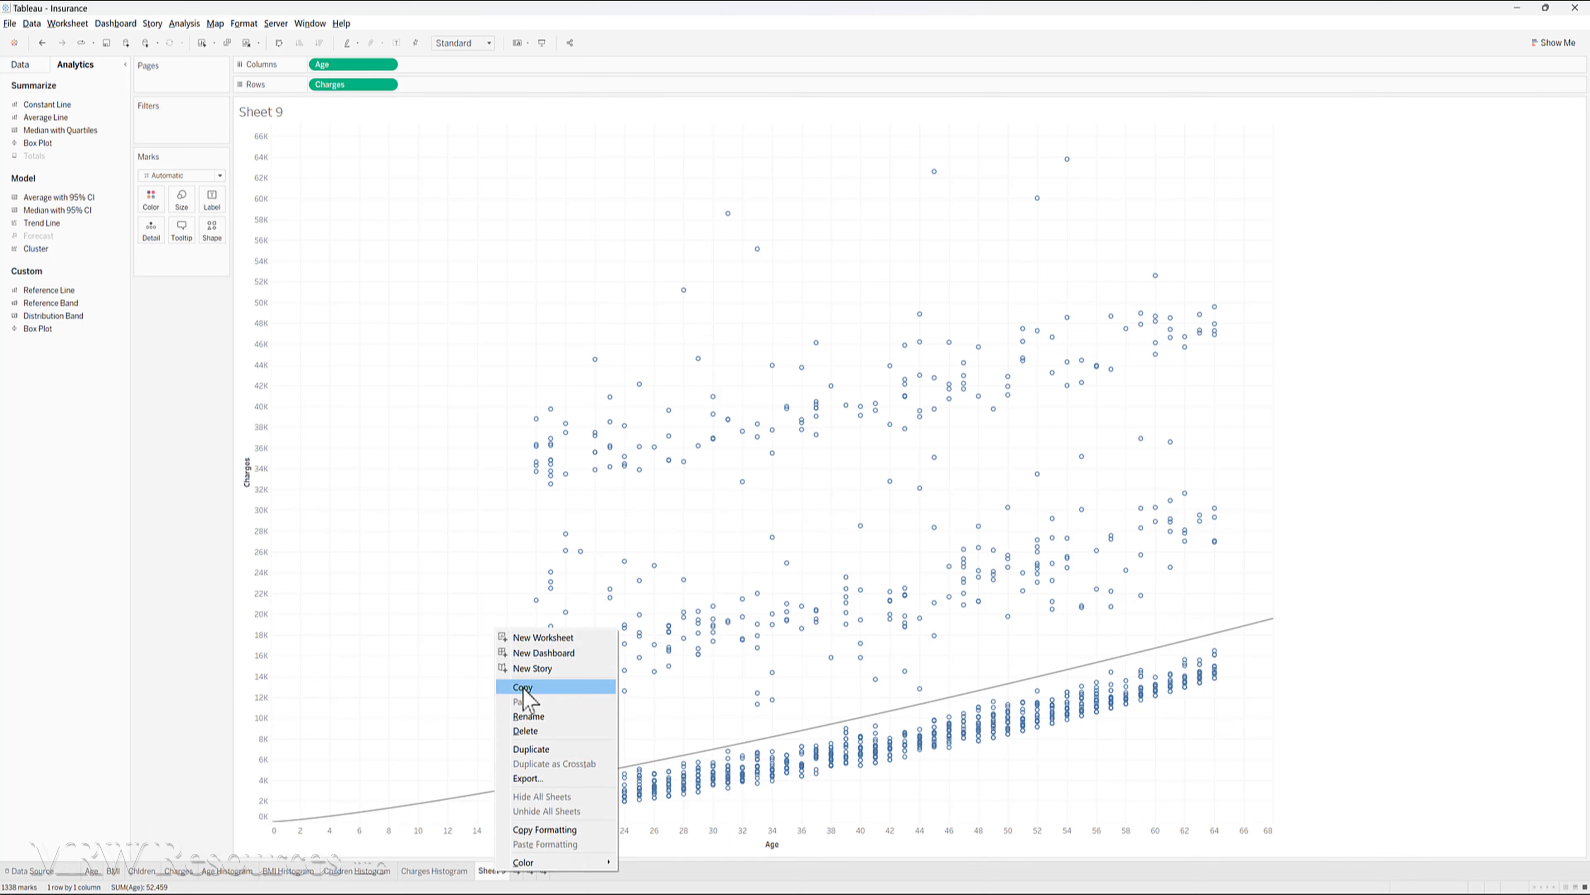
click(489, 871)
double_click(490, 871)
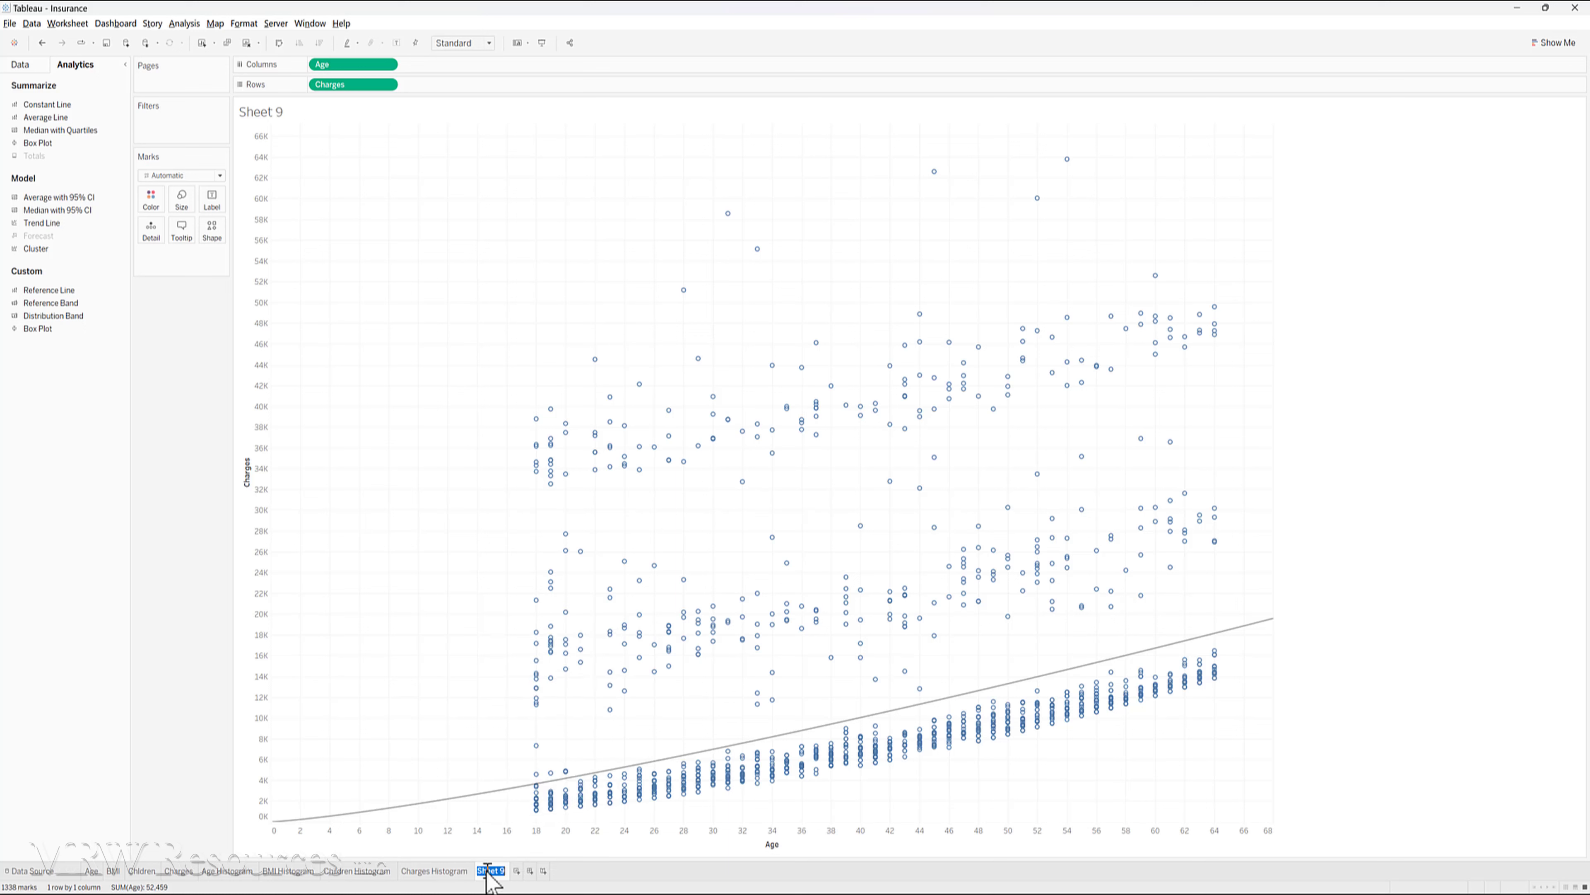
text(A)
text(Scatter Age)
text( Charges)
key(Return)
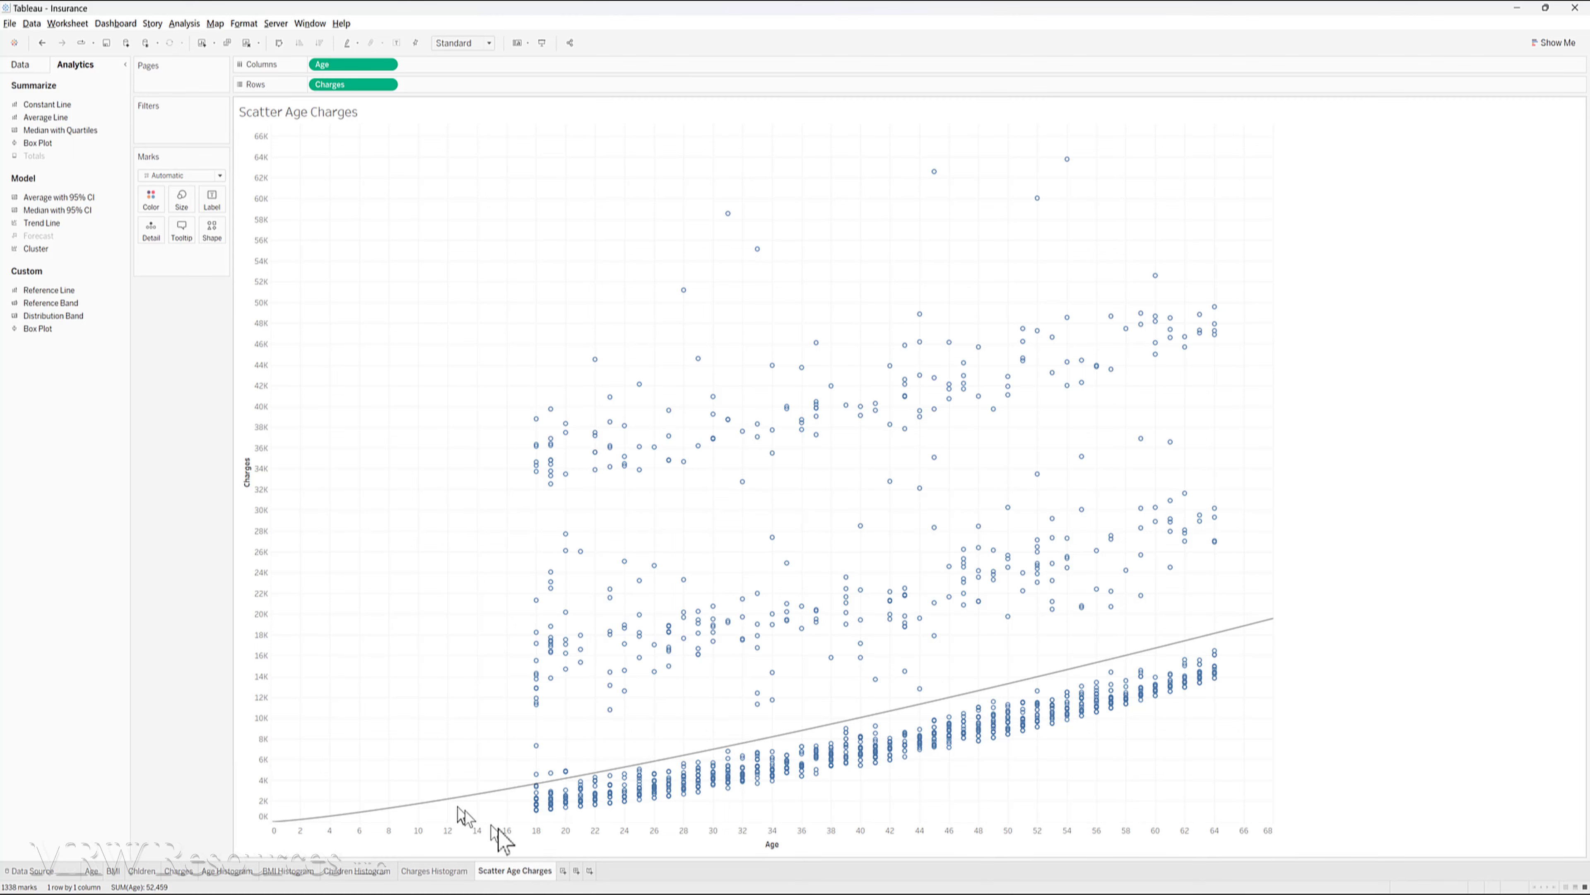
- Add a new worksheet and name it "Scatter BMI Charges"
click(563, 871)
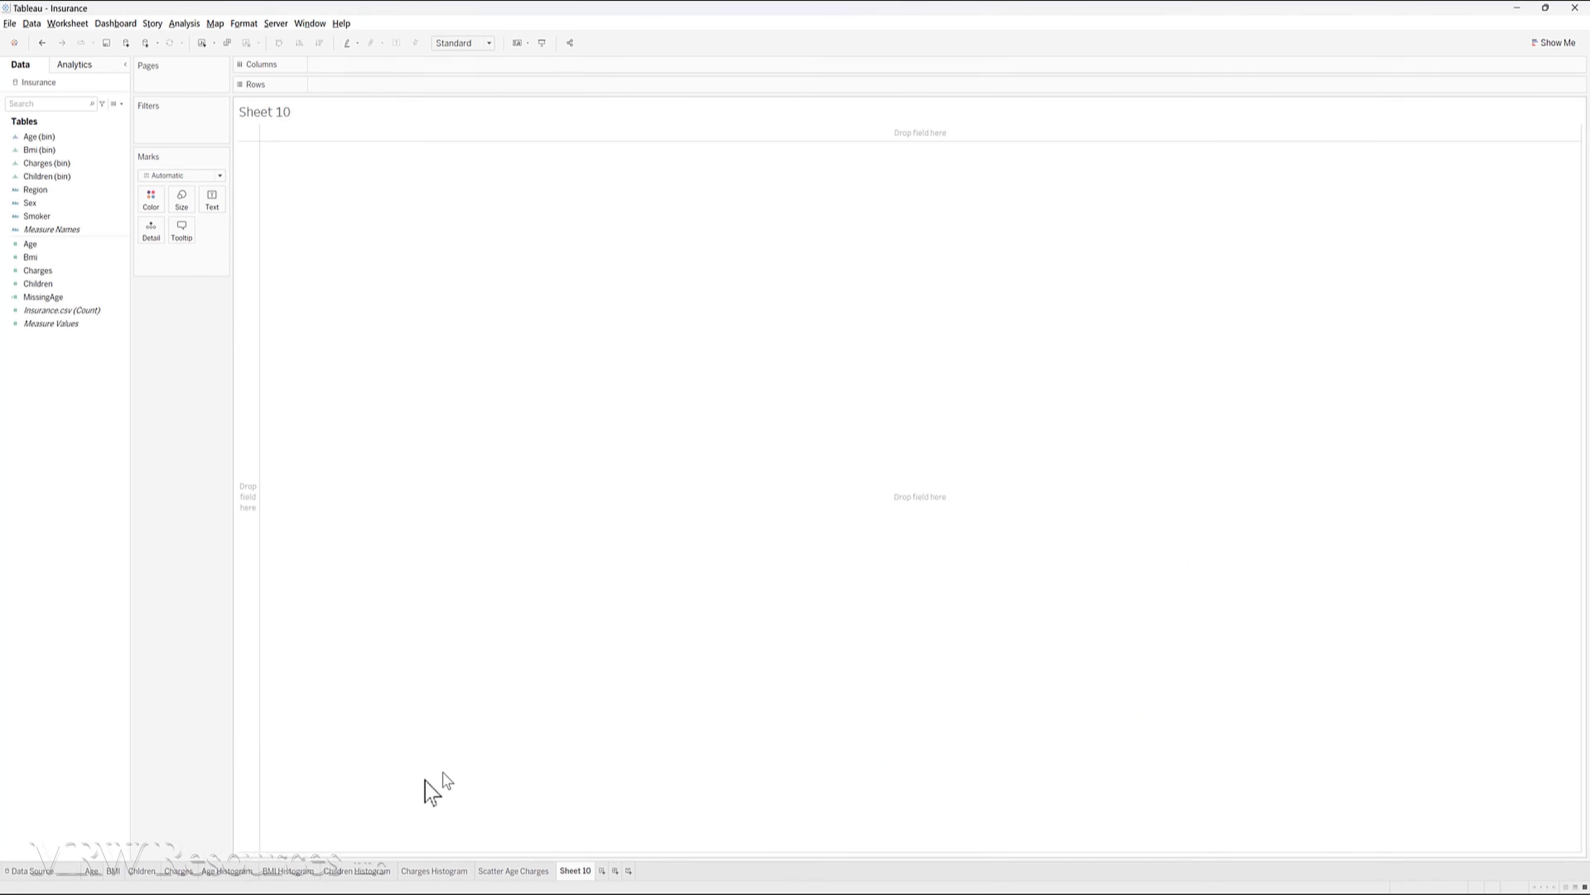
double_click(573, 870)
text(Scatter BMI Charges)
key(Return)
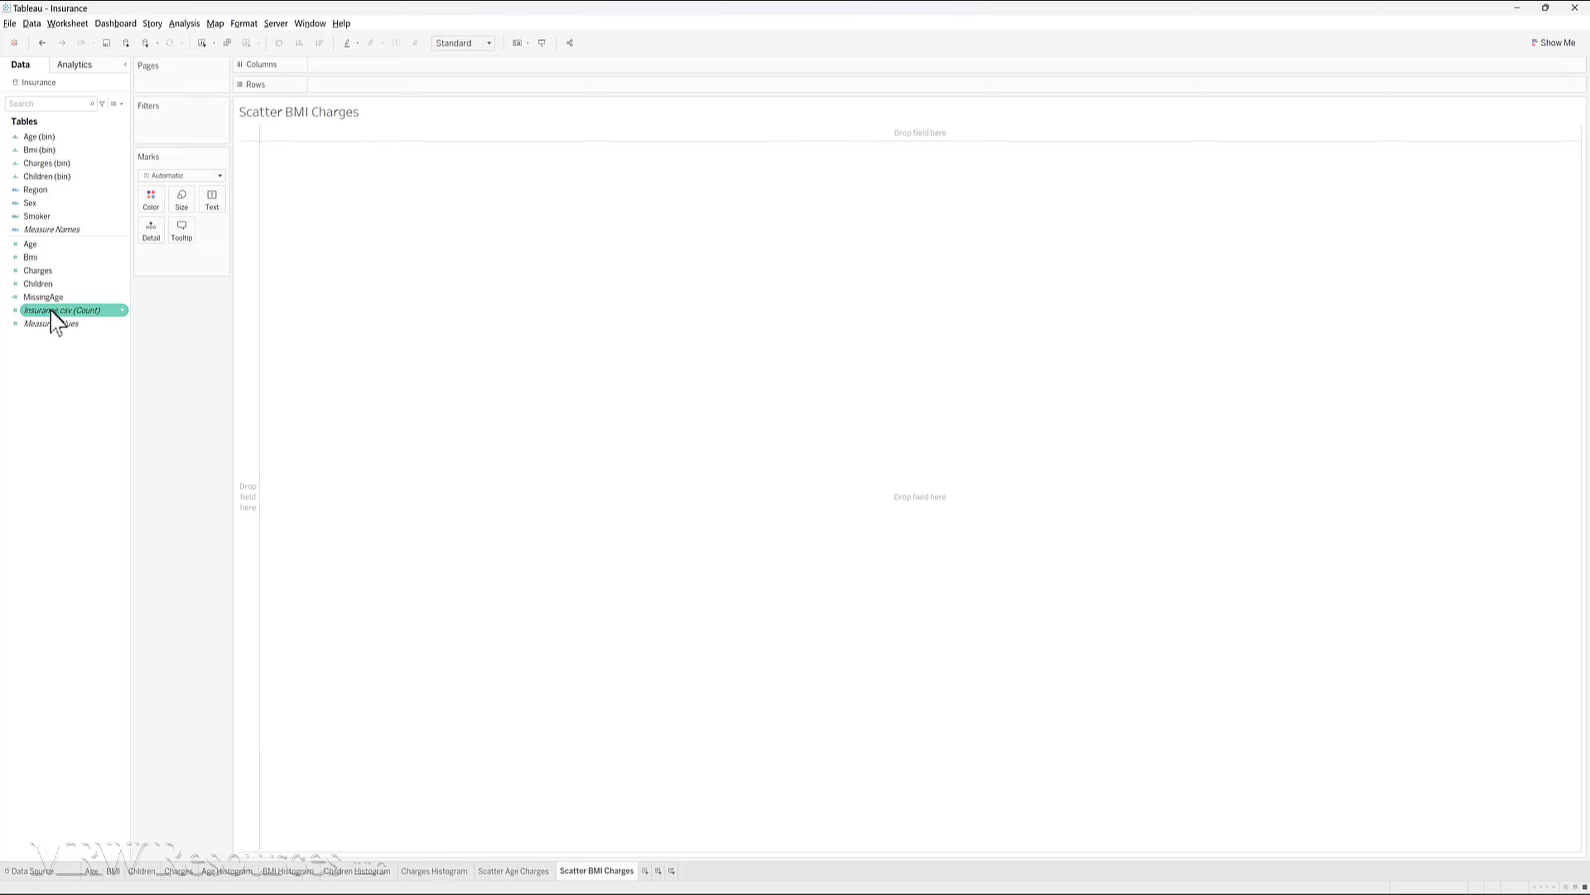
- Plot Bmi as columns against Charges as rows and turn off measure aggregation so every record is shown
drag(35, 260, 341, 86)
click(179, 24)
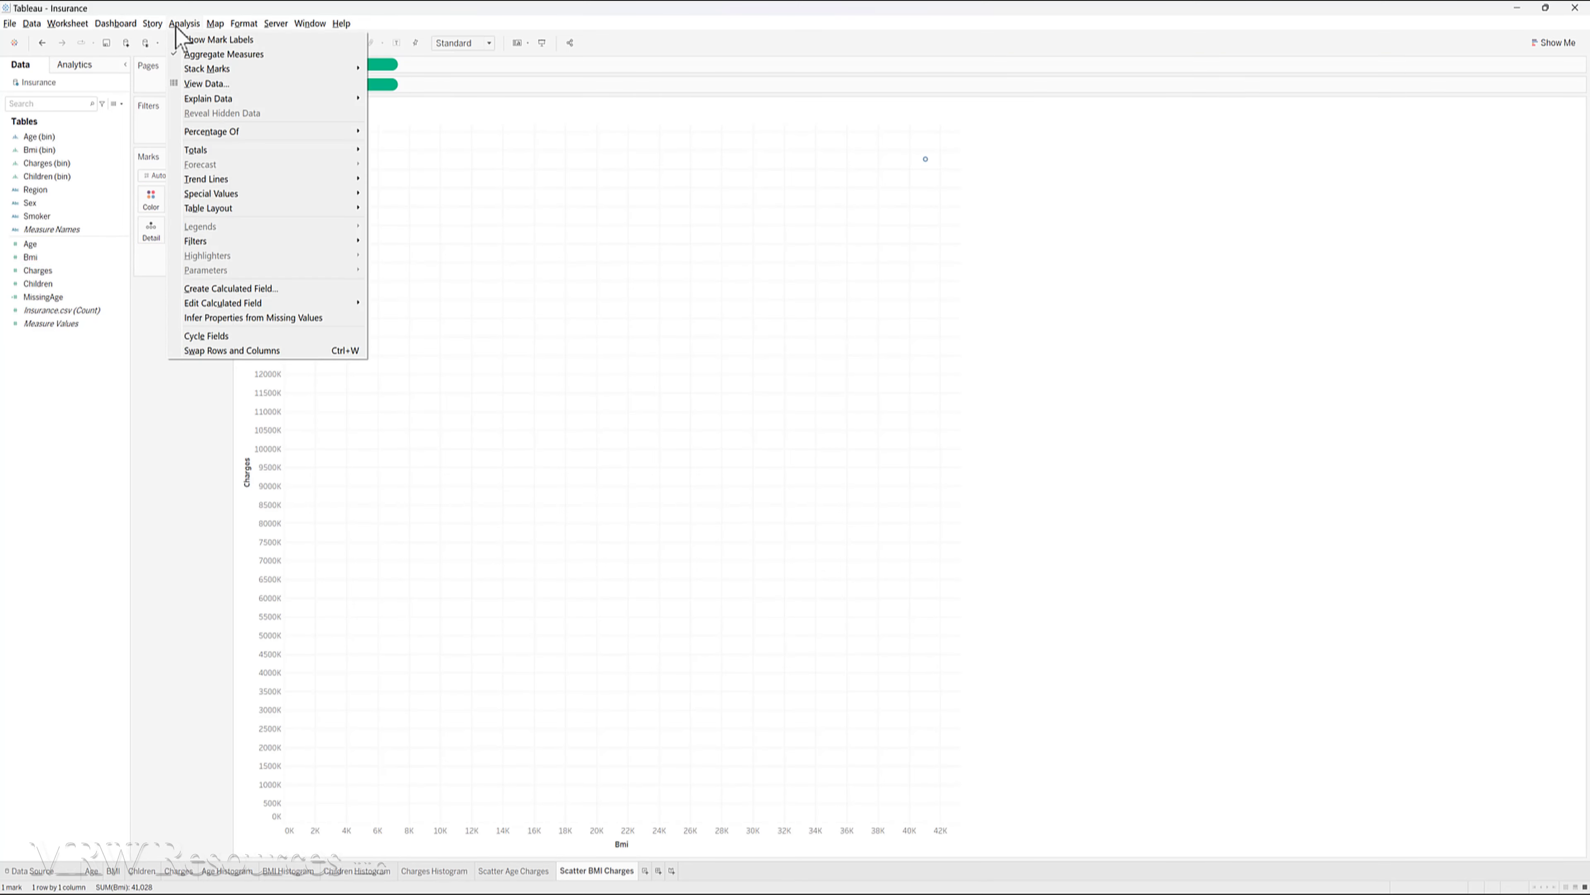
click(194, 54)
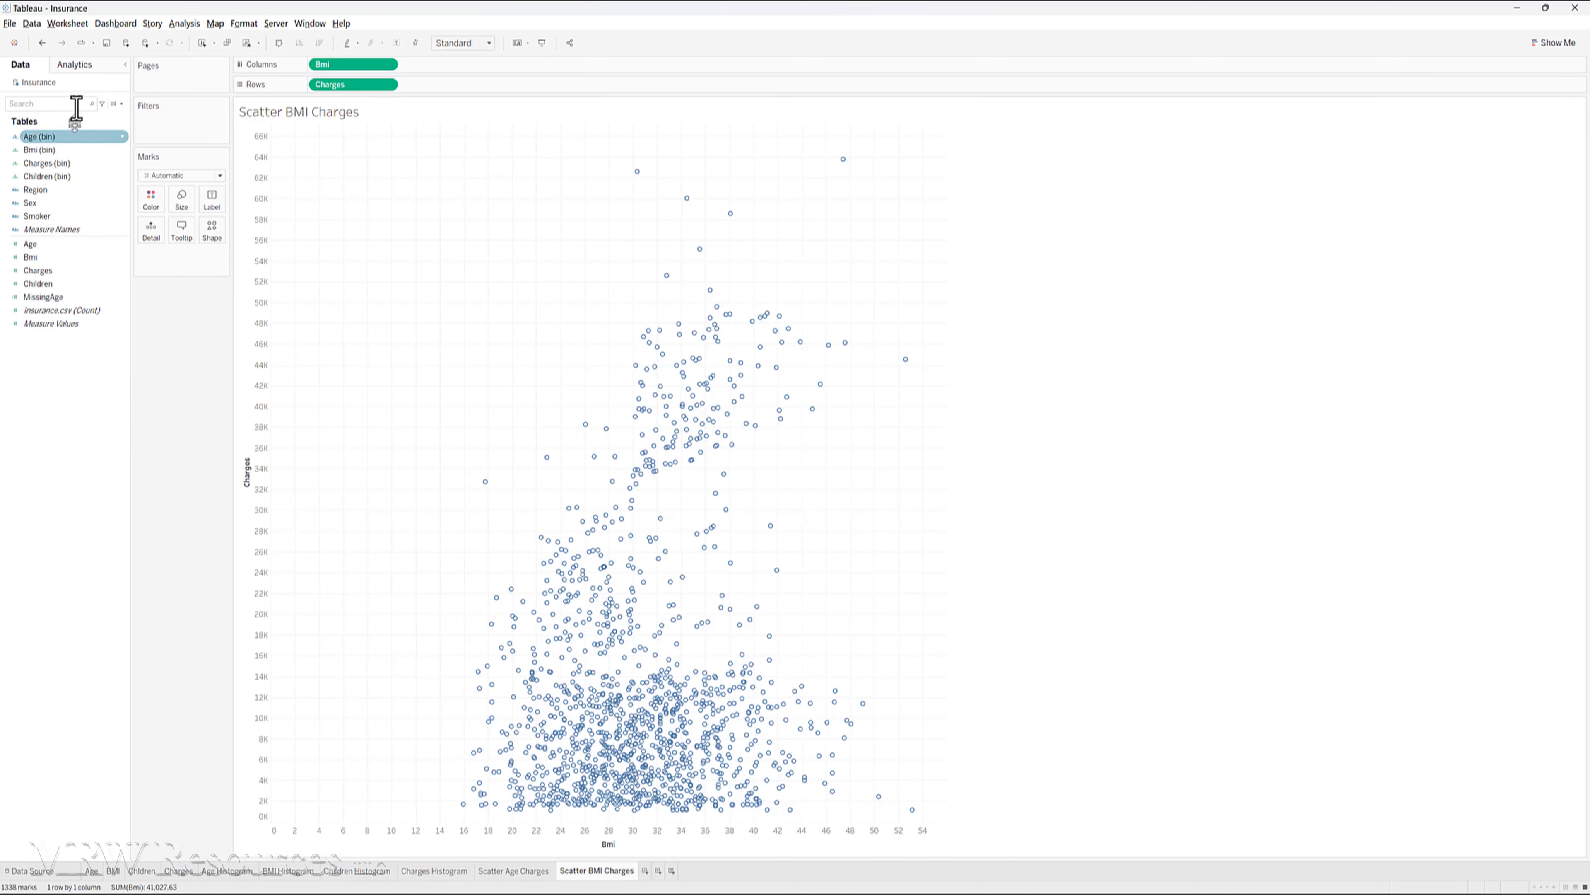
- Add a Linear trend line to the BMI versus Charges scatter plot and inspect its fit
click(76, 66)
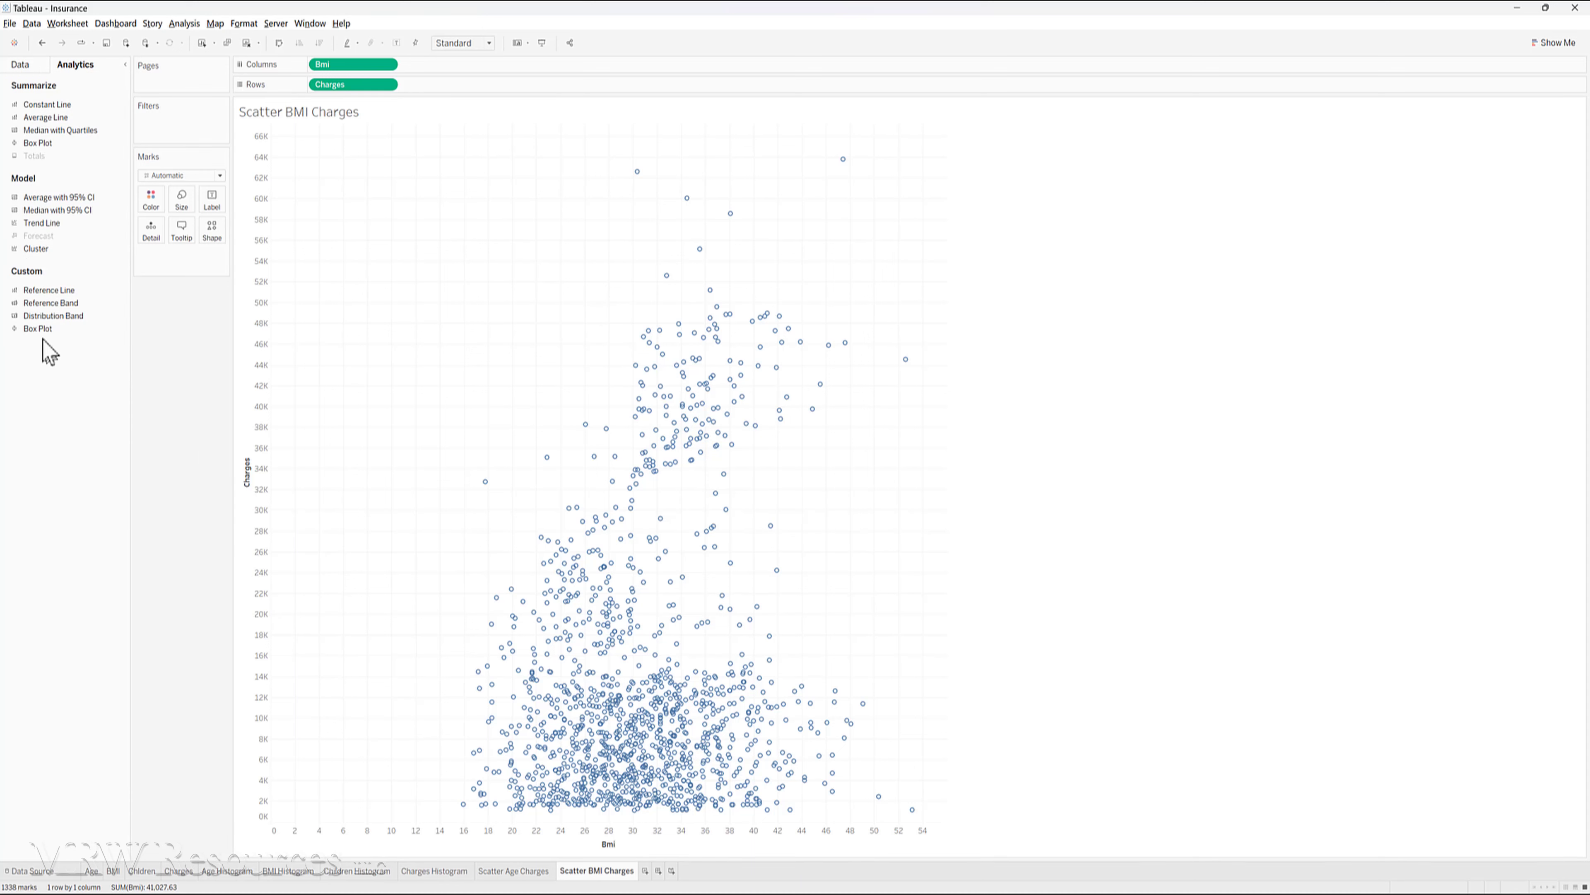
drag(38, 223, 340, 160)
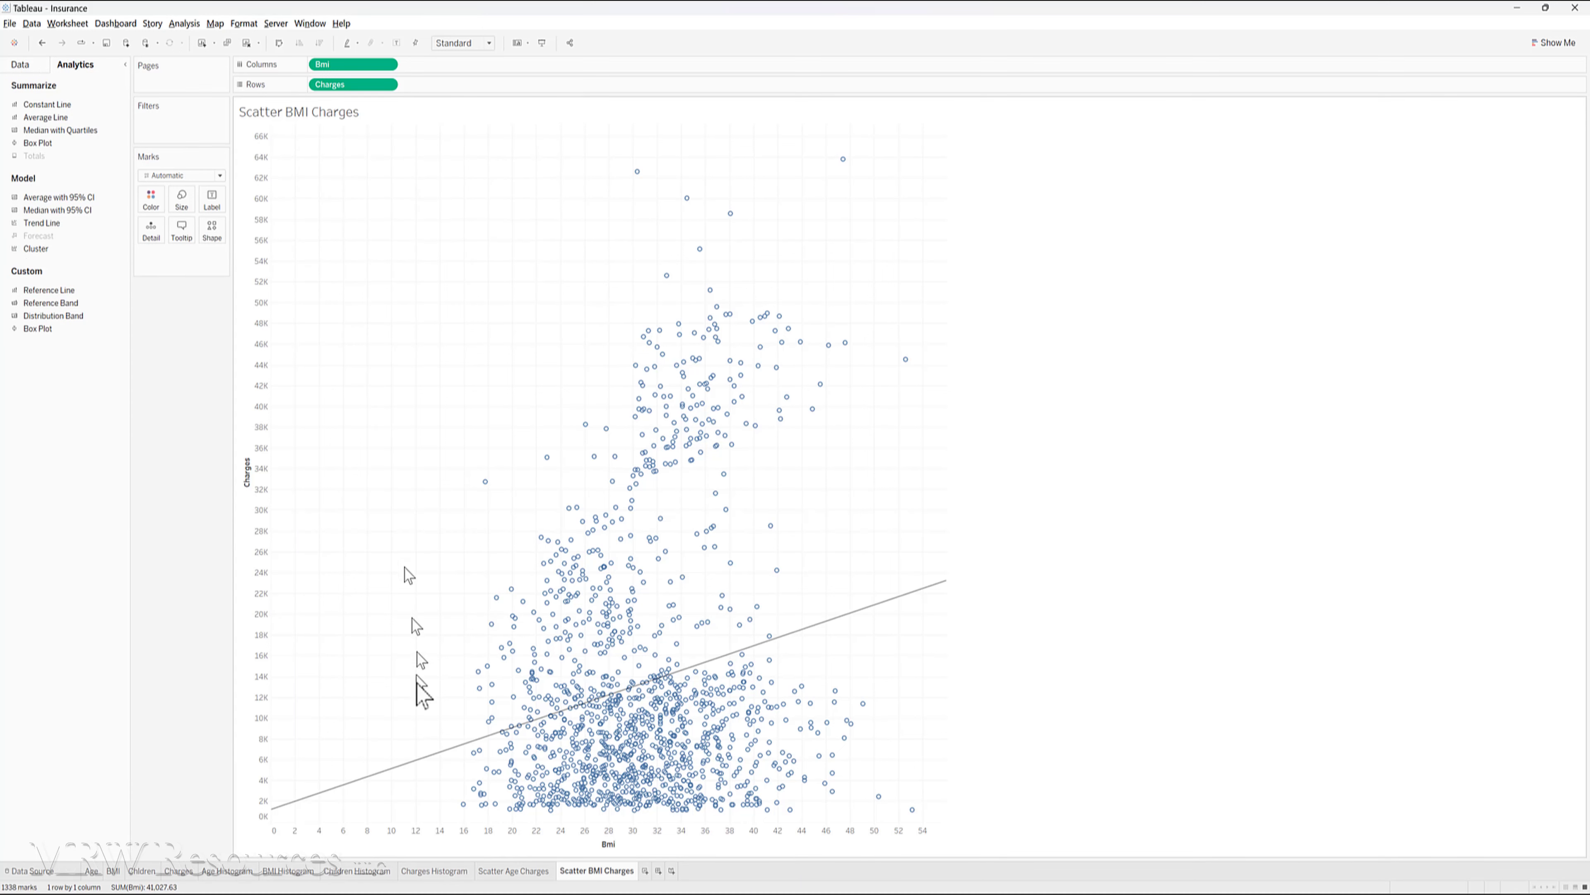
mouse_move(383, 780)
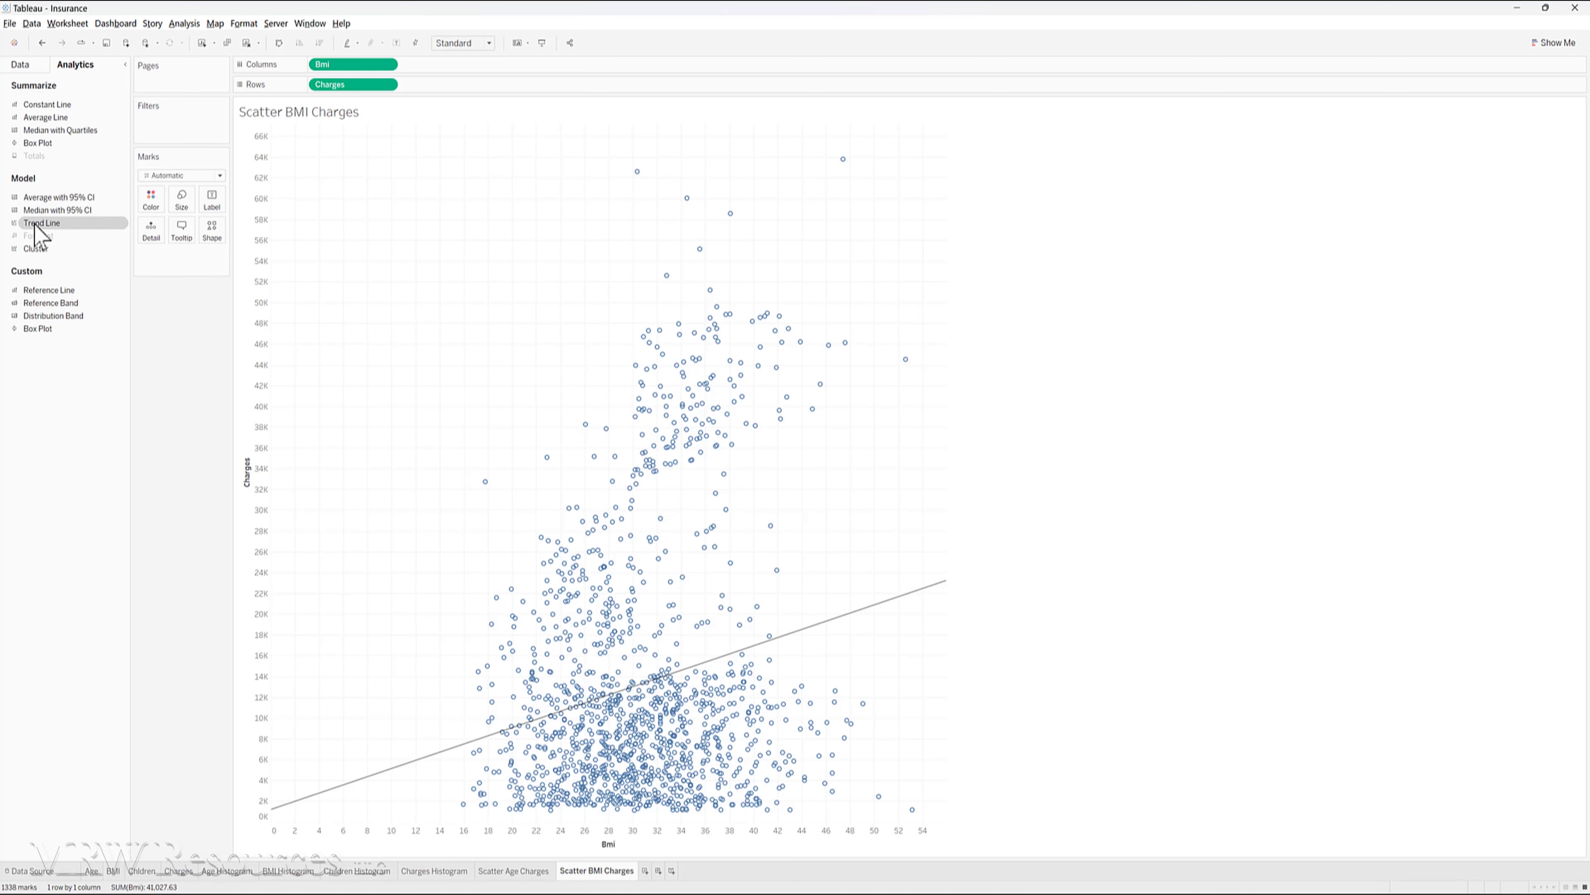
- Try the Logarithmic, Exponential, Polynomial and Power trend line types in turn on the BMI scatter plot and inspect each fit
drag(36, 227, 391, 153)
mouse_move(456, 772)
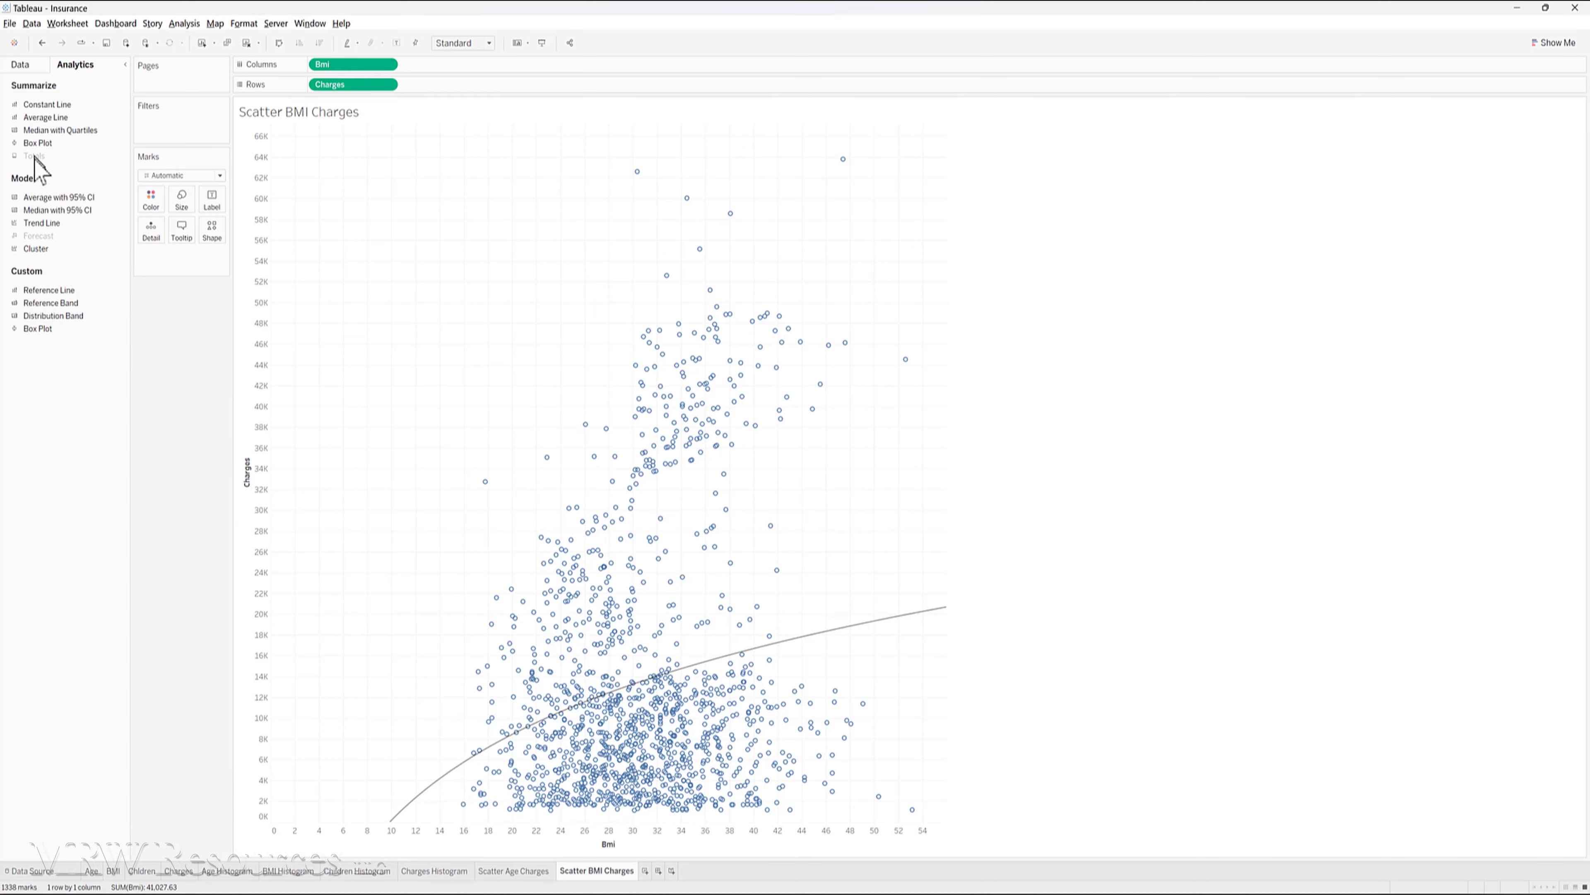
drag(38, 219, 438, 153)
mouse_move(447, 764)
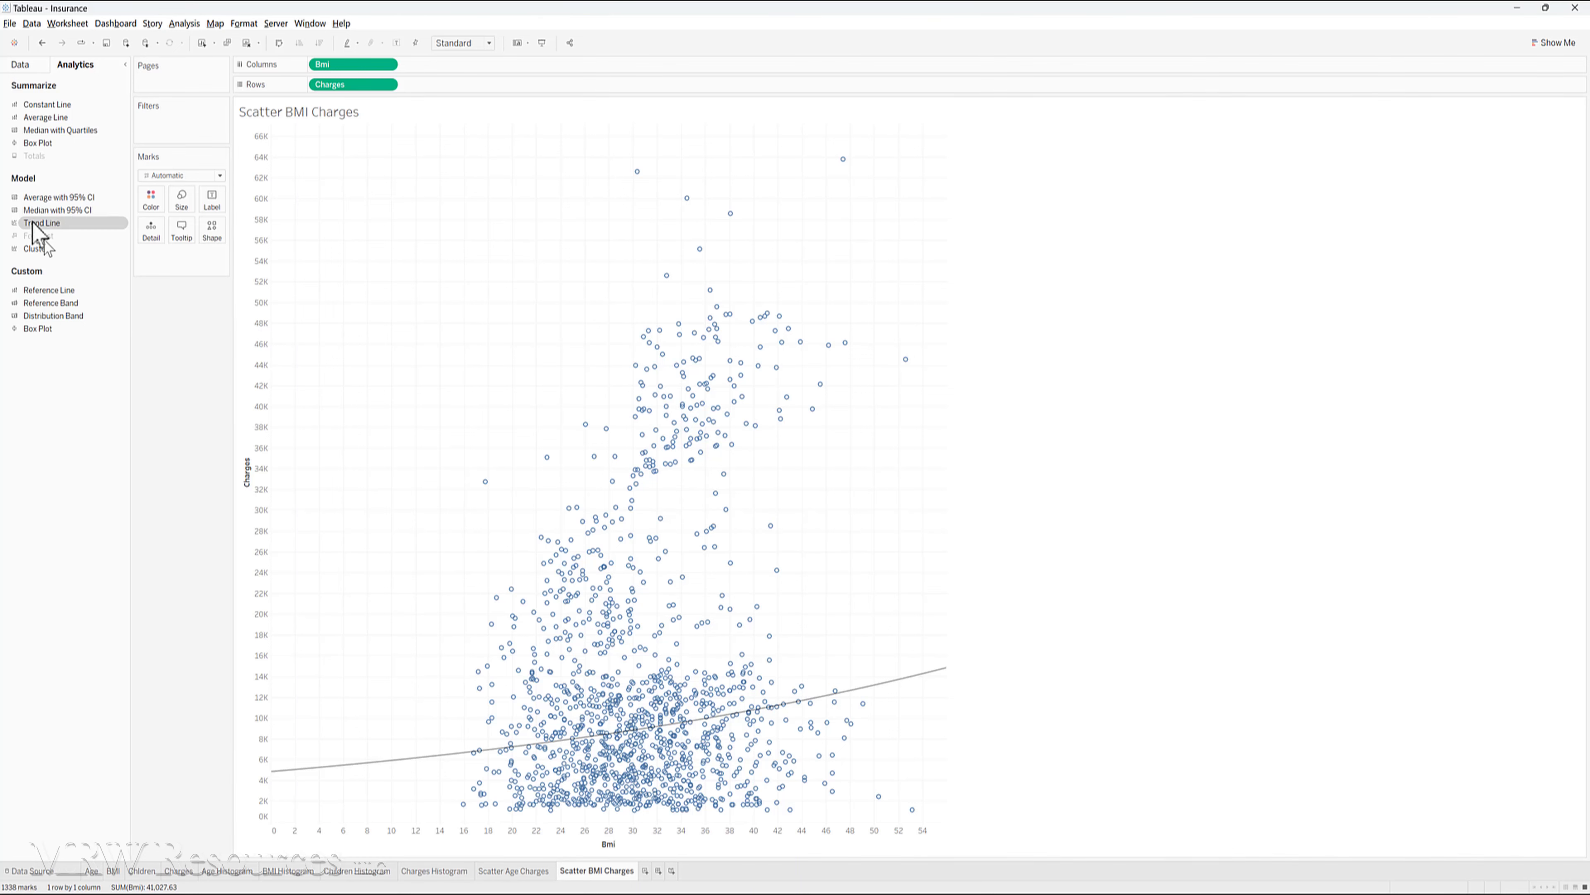
drag(35, 227, 498, 154)
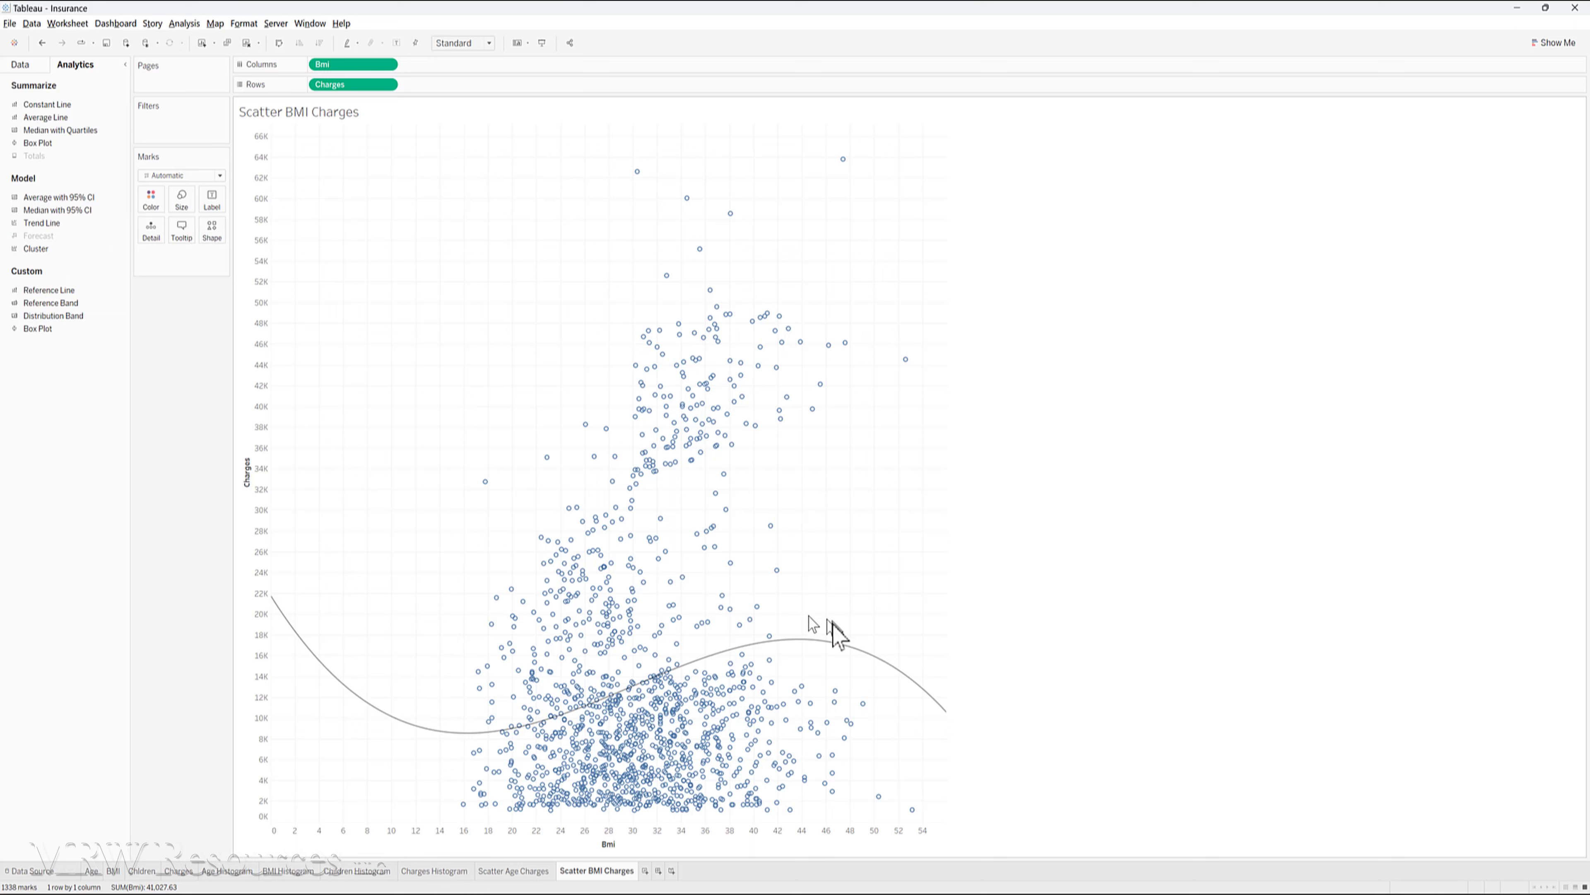
mouse_move(862, 654)
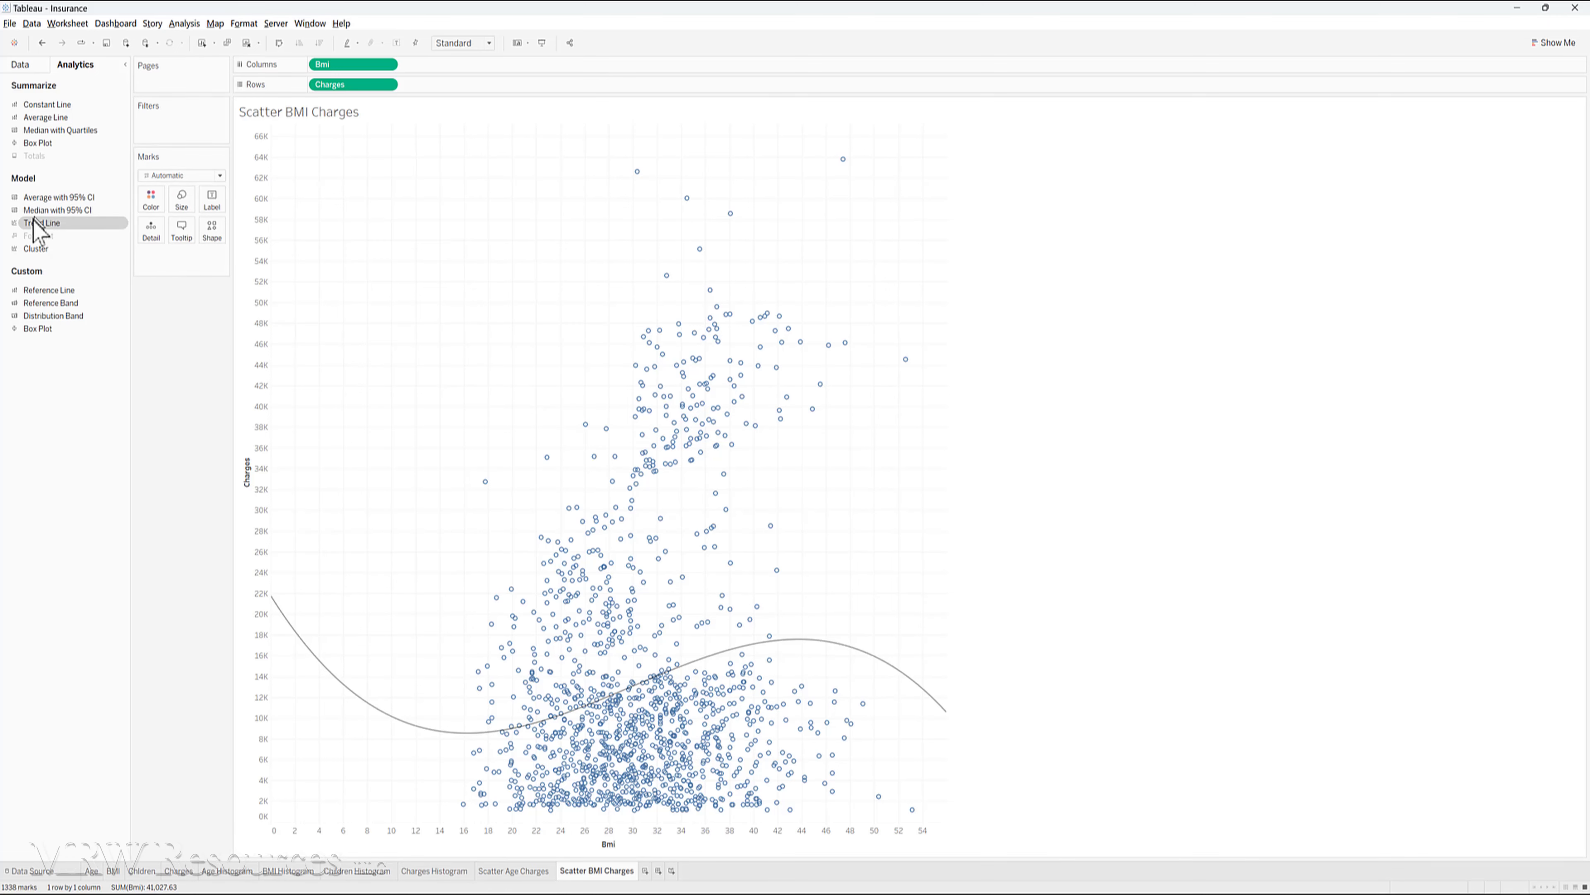
drag(34, 229, 559, 161)
mouse_move(825, 704)
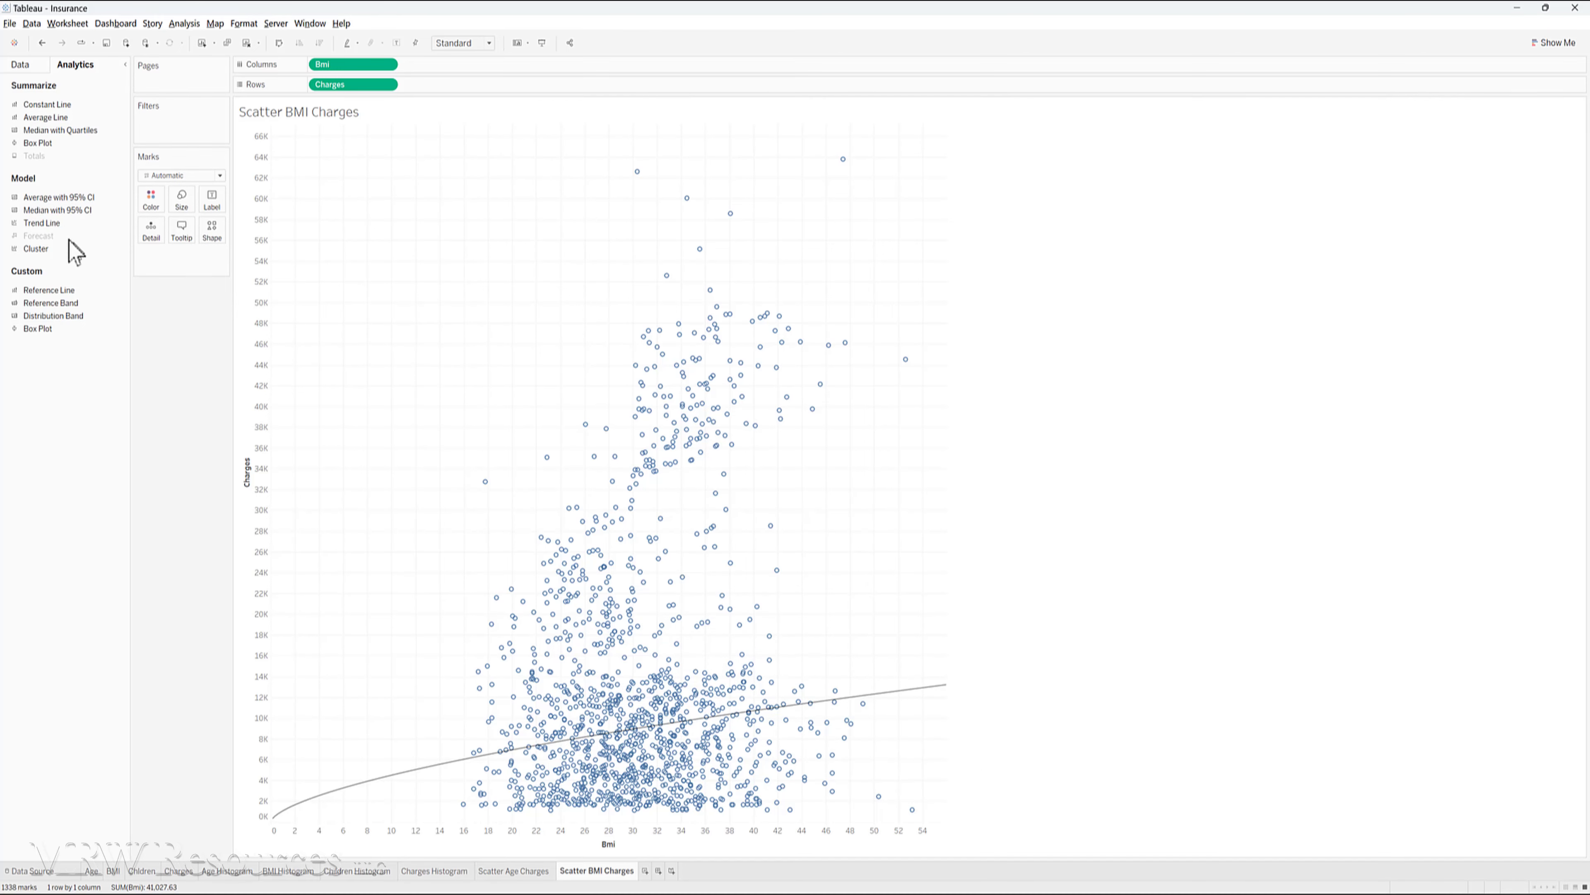
- Set the BMI scatter plot's trend line to the Polynomial type and inspect its equation and fit
drag(46, 229, 496, 154)
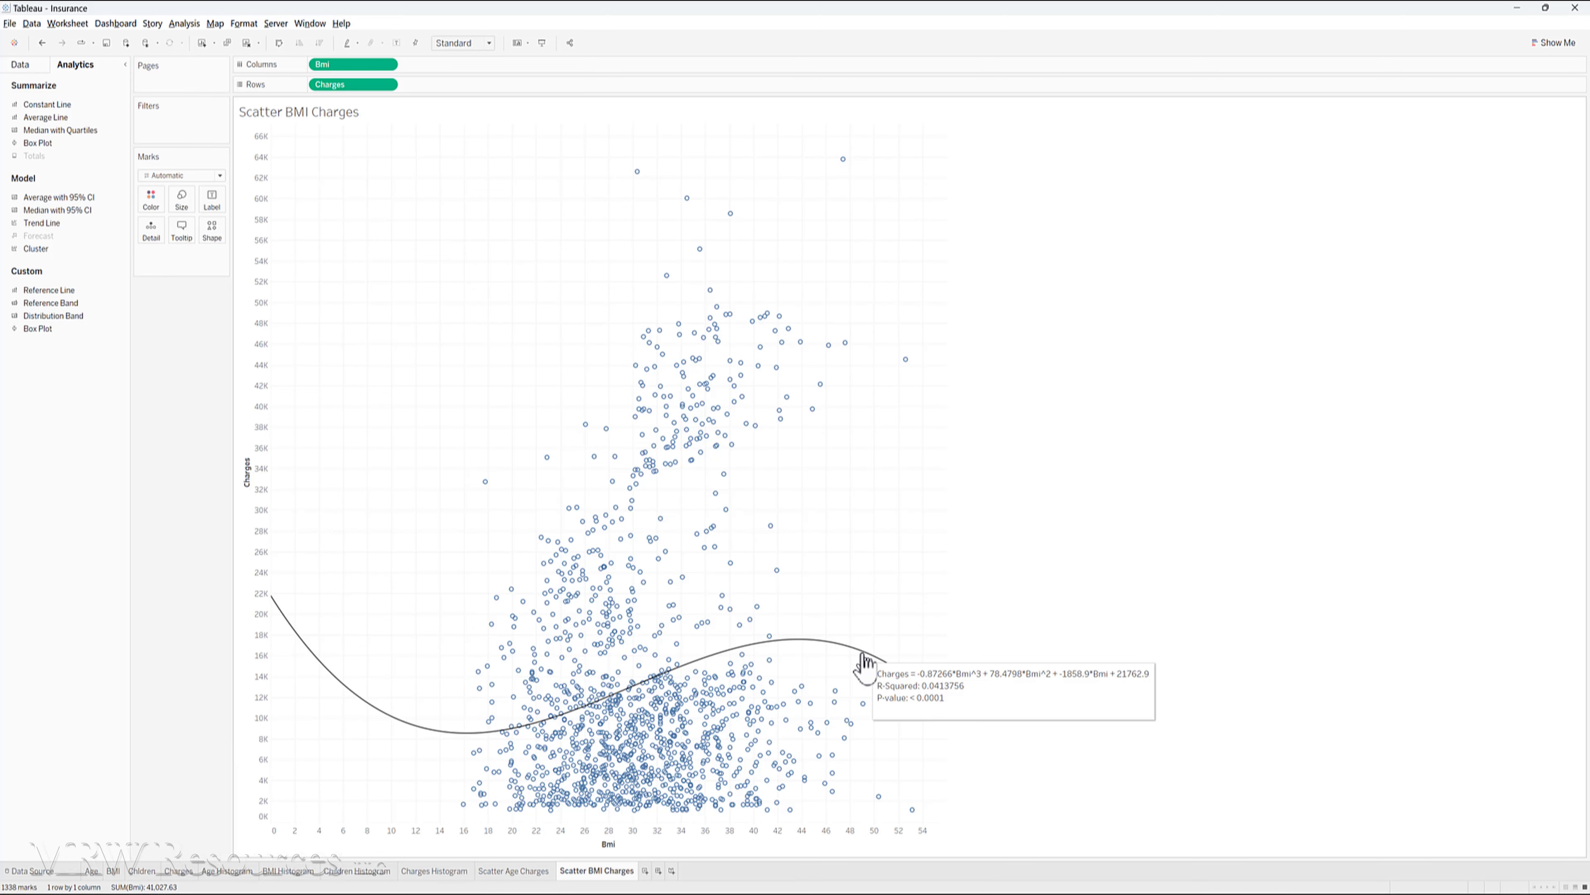
mouse_move(863, 656)
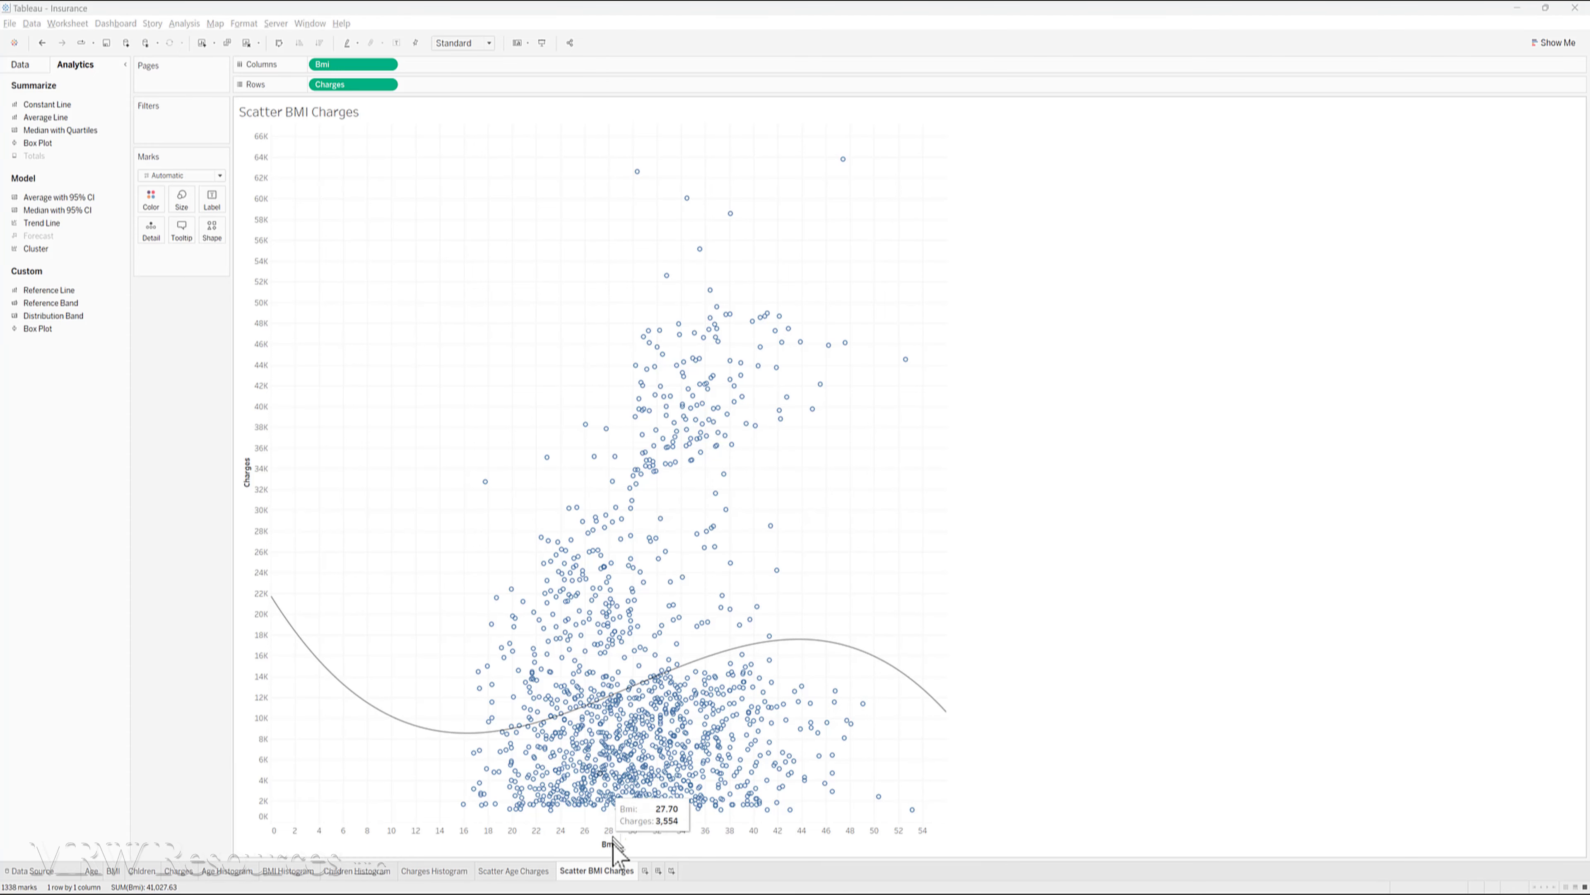
- Add another worksheet and name it "Scatter Children Charges"
click(645, 870)
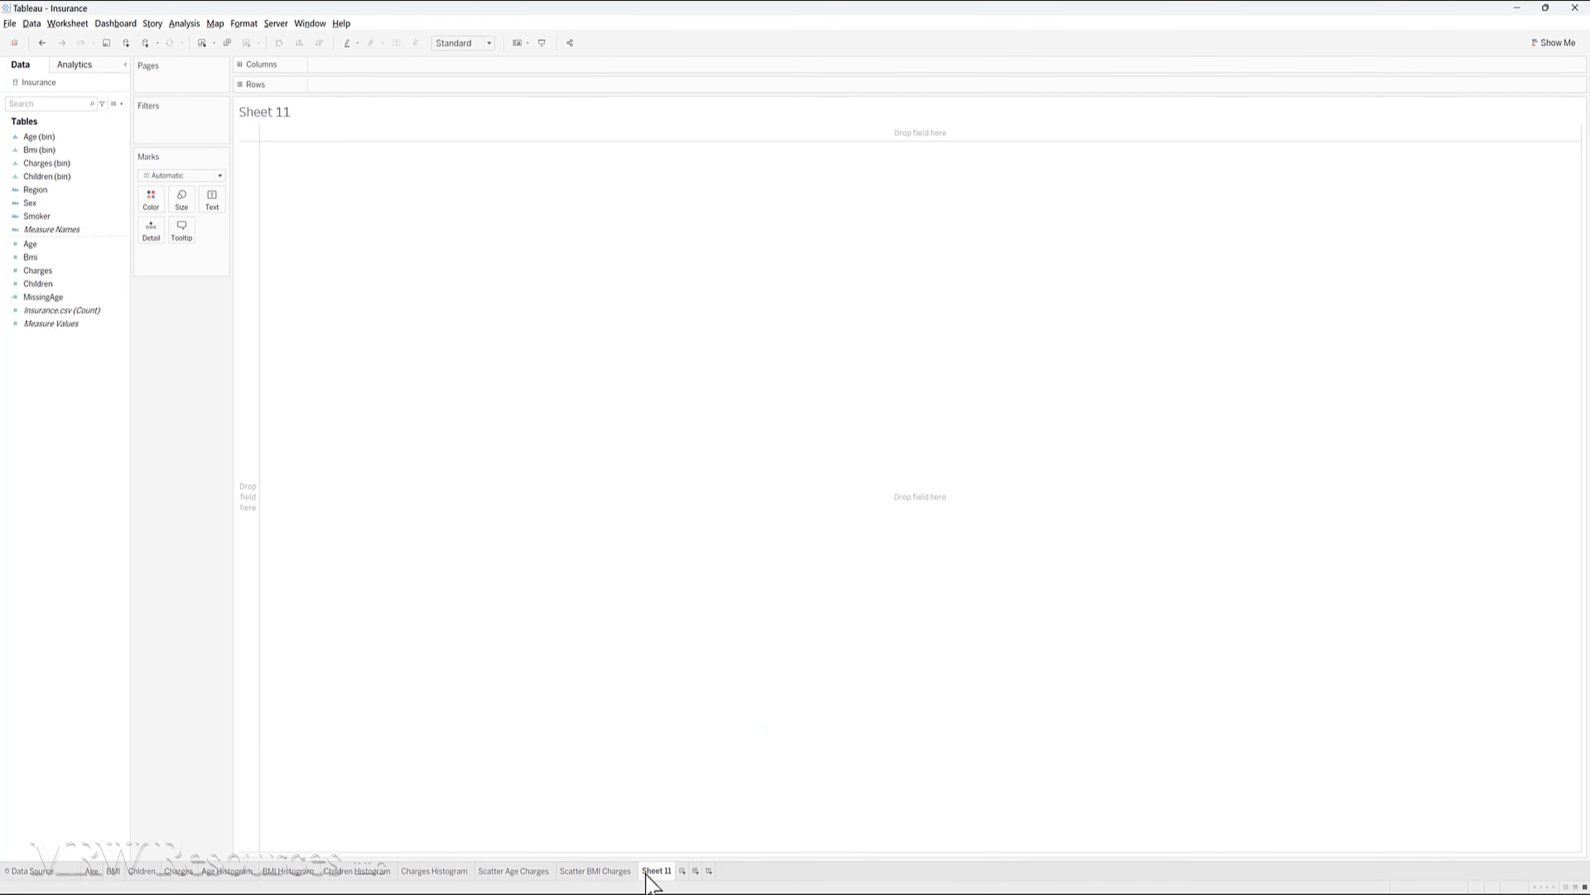
double_click(649, 872)
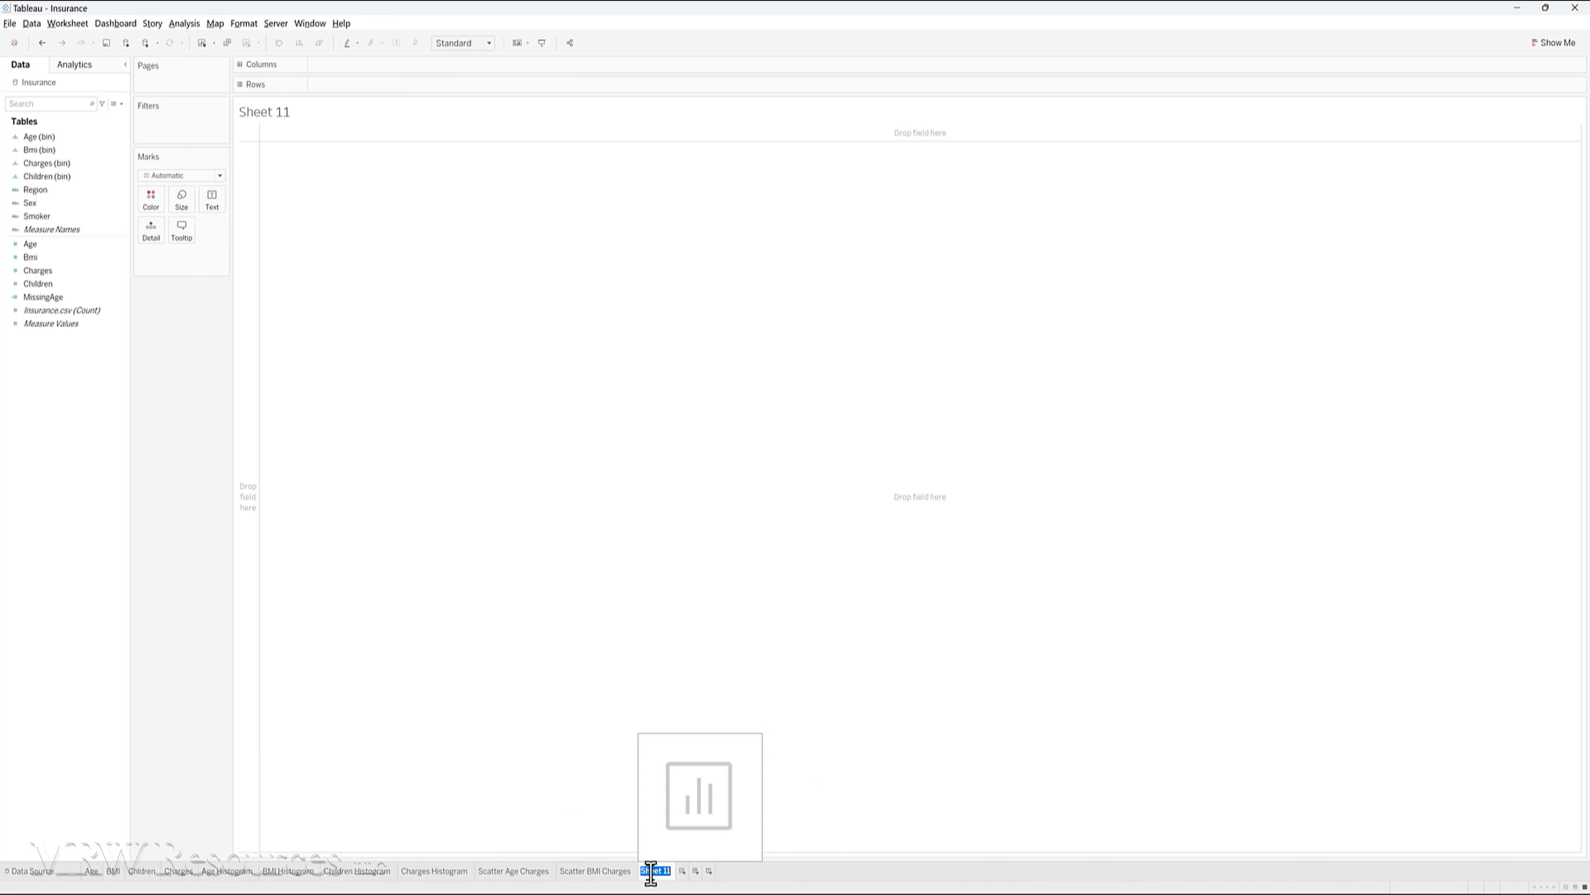
text(Scatter Children Charges)
key(Return)
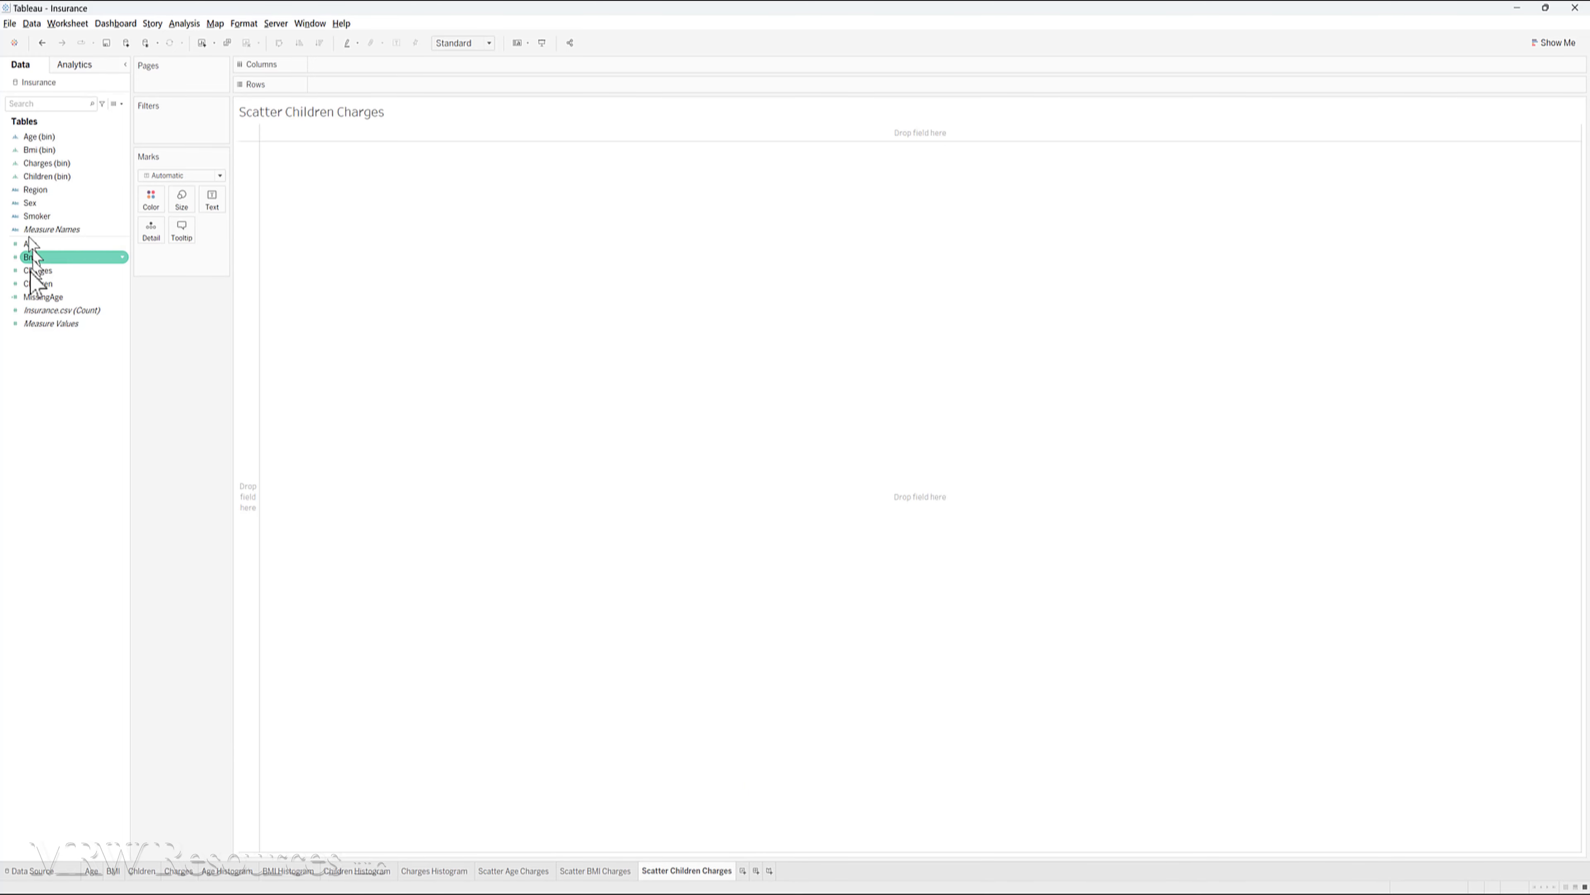
- Plot Children as columns against Charges as rows and disaggregate the measures into individual records
drag(34, 290, 343, 68)
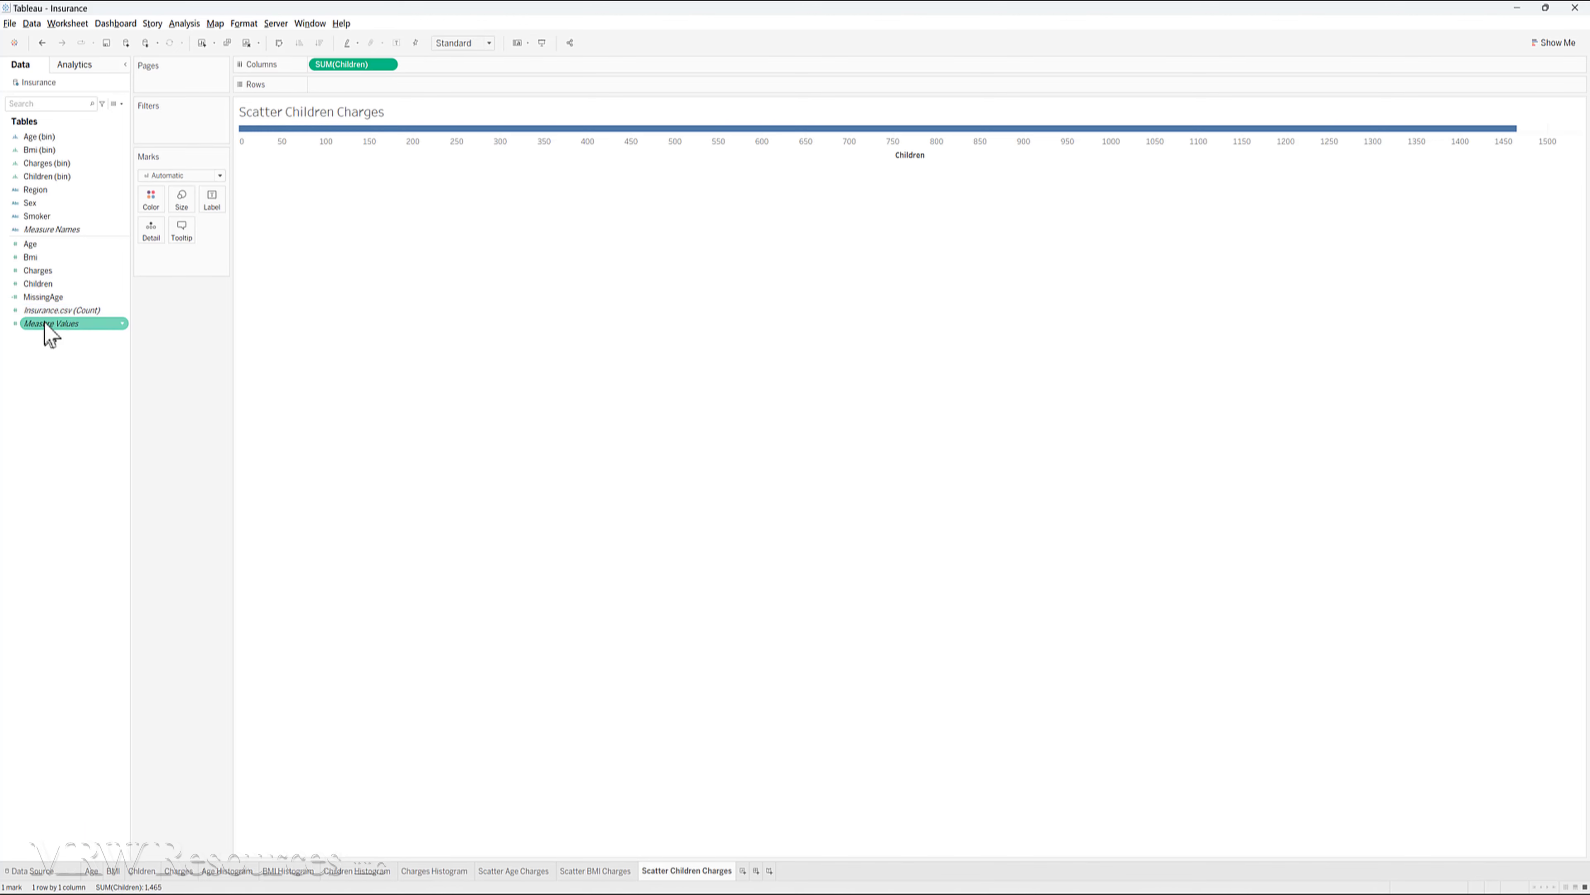
drag(40, 276, 343, 86)
click(184, 23)
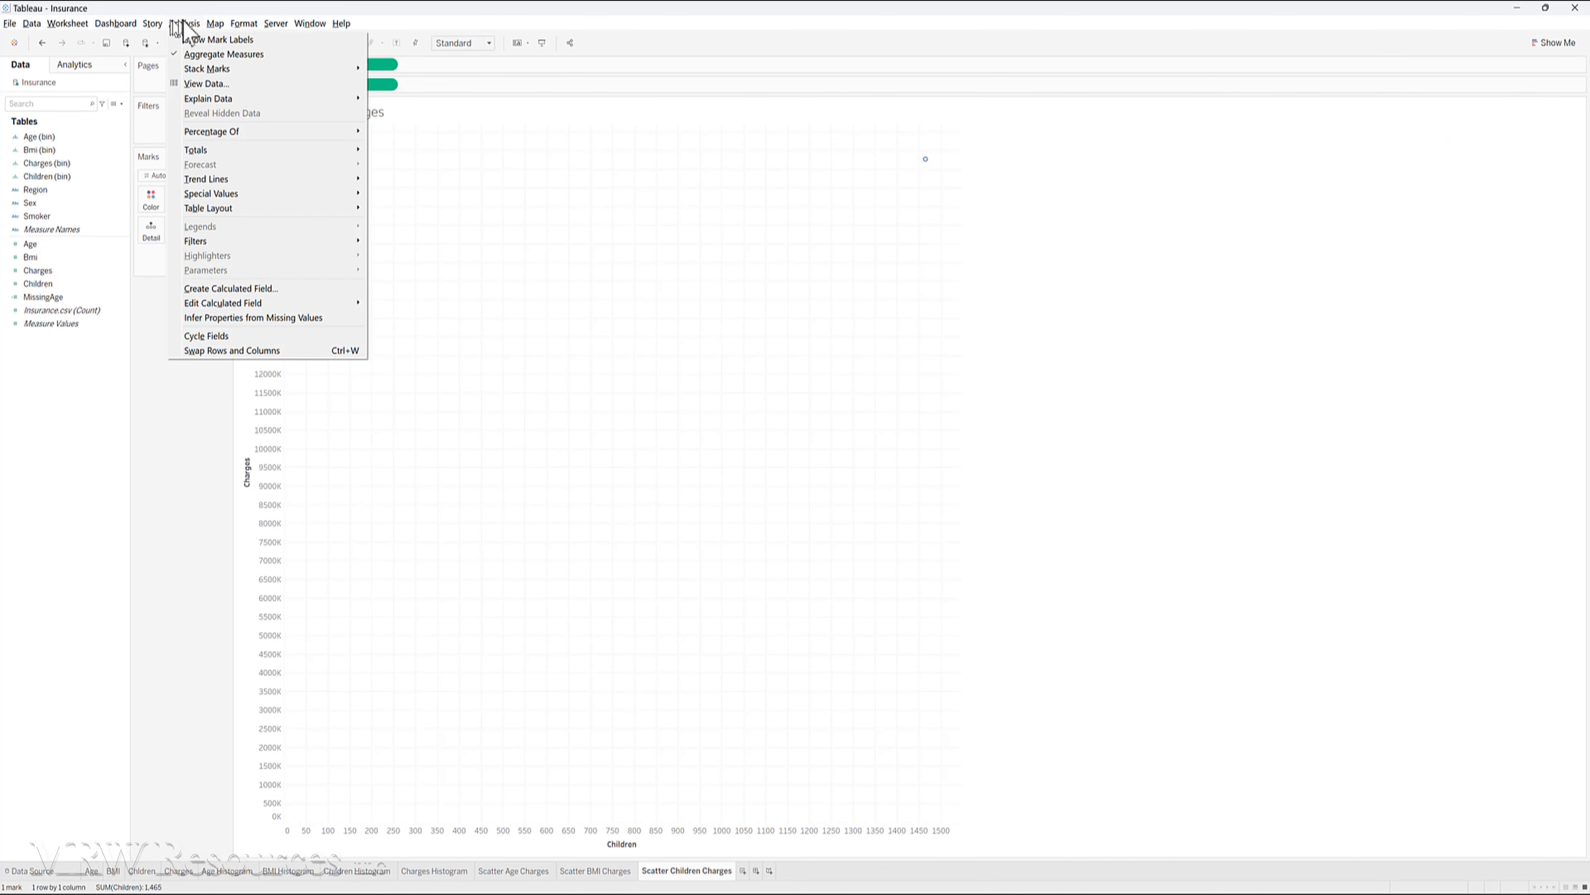
click(199, 54)
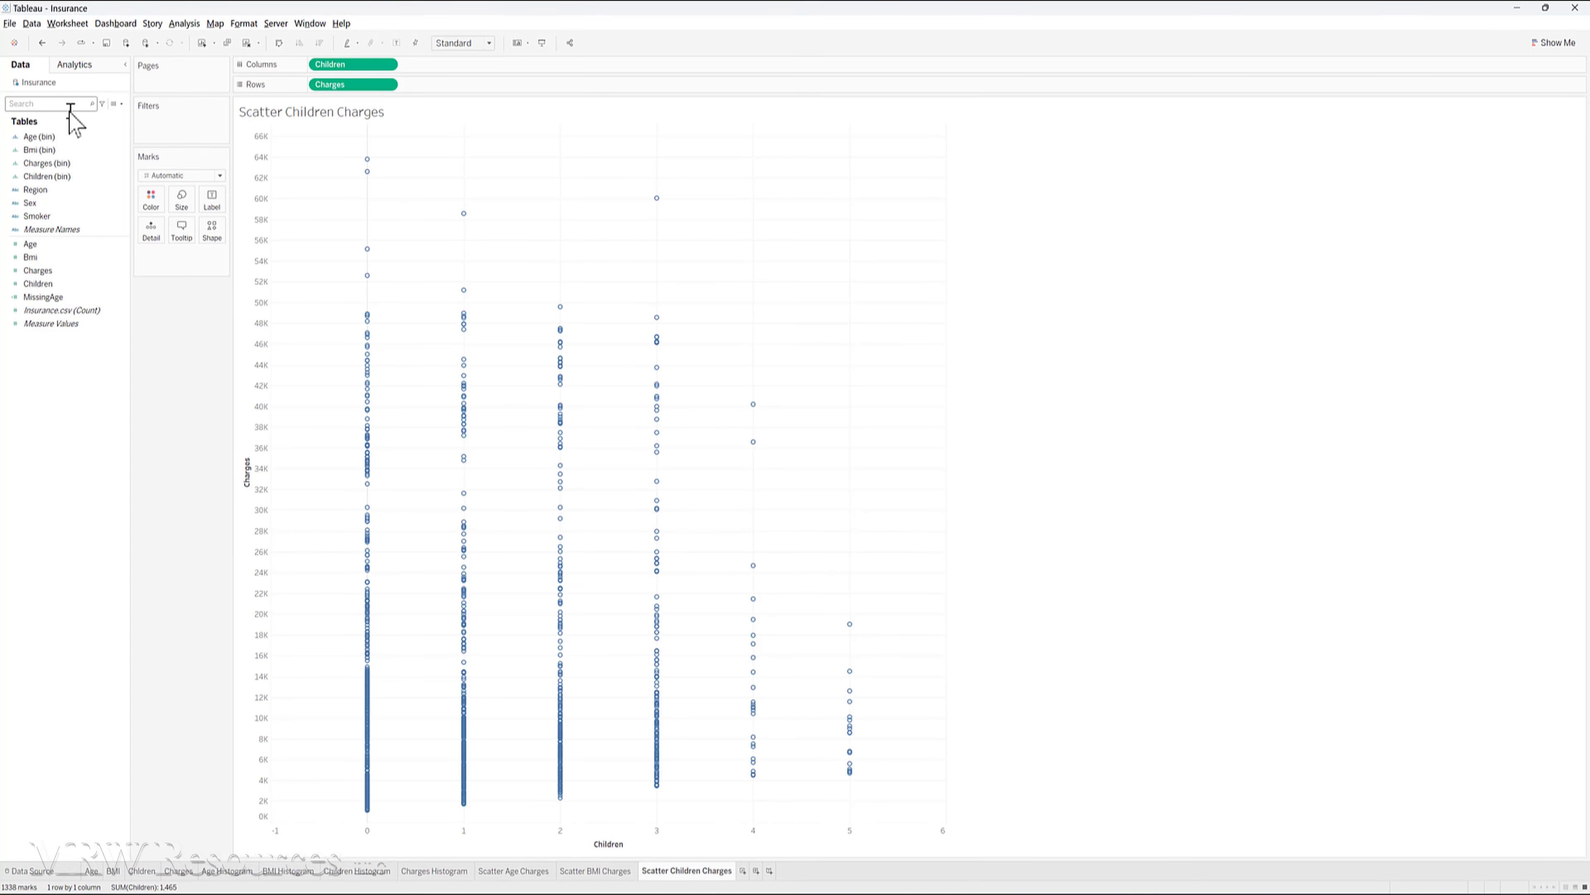
- Add a Linear trend line to the Children versus Charges scatter plot and inspect its fit
click(74, 65)
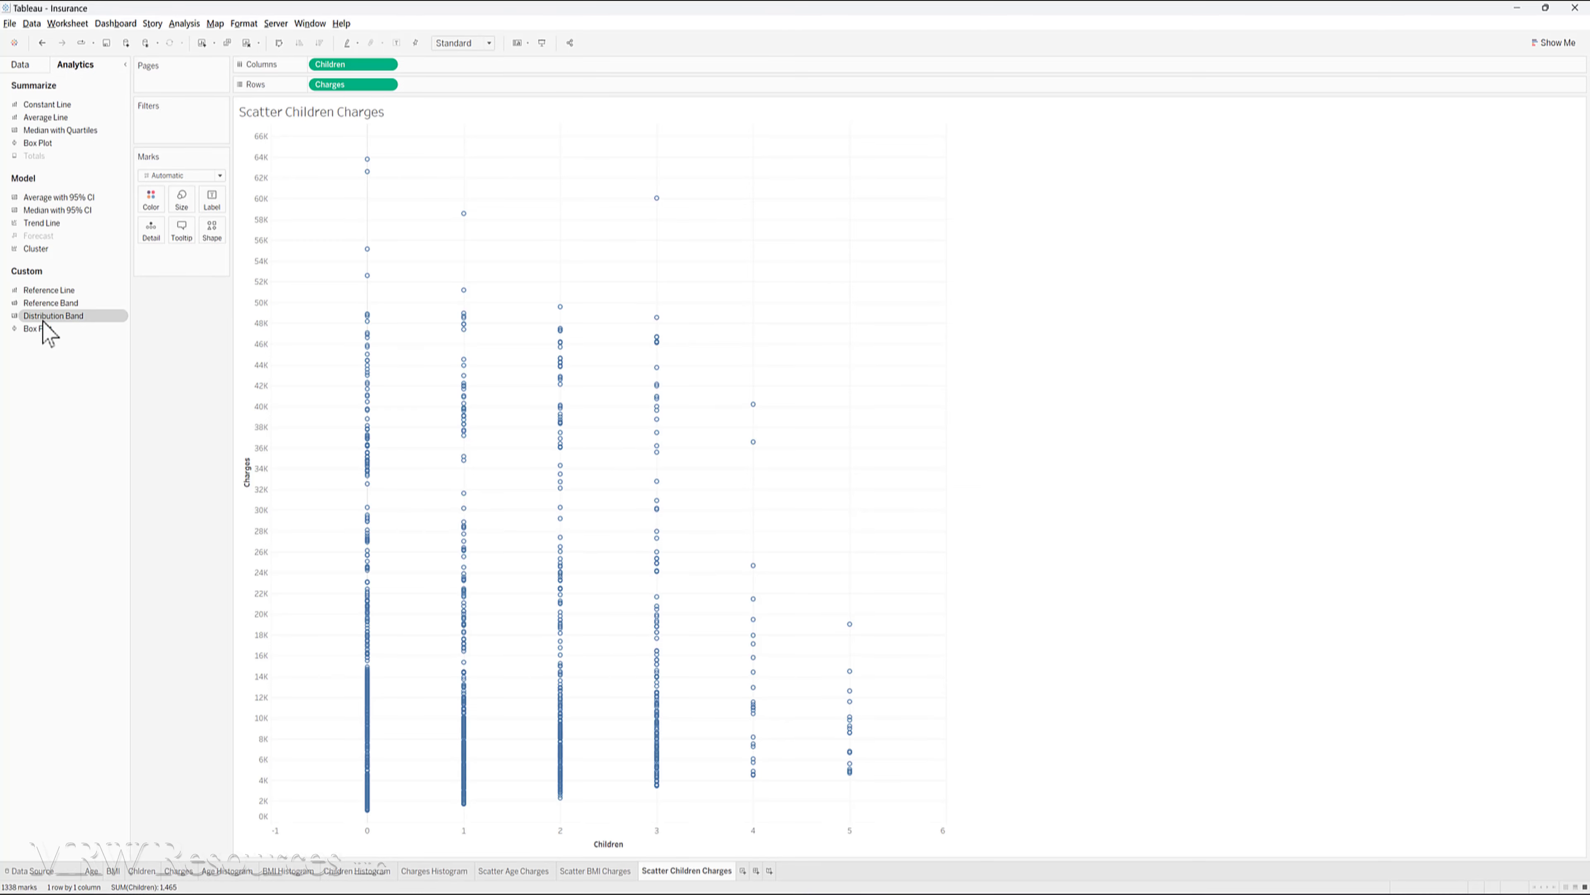
drag(39, 227, 333, 158)
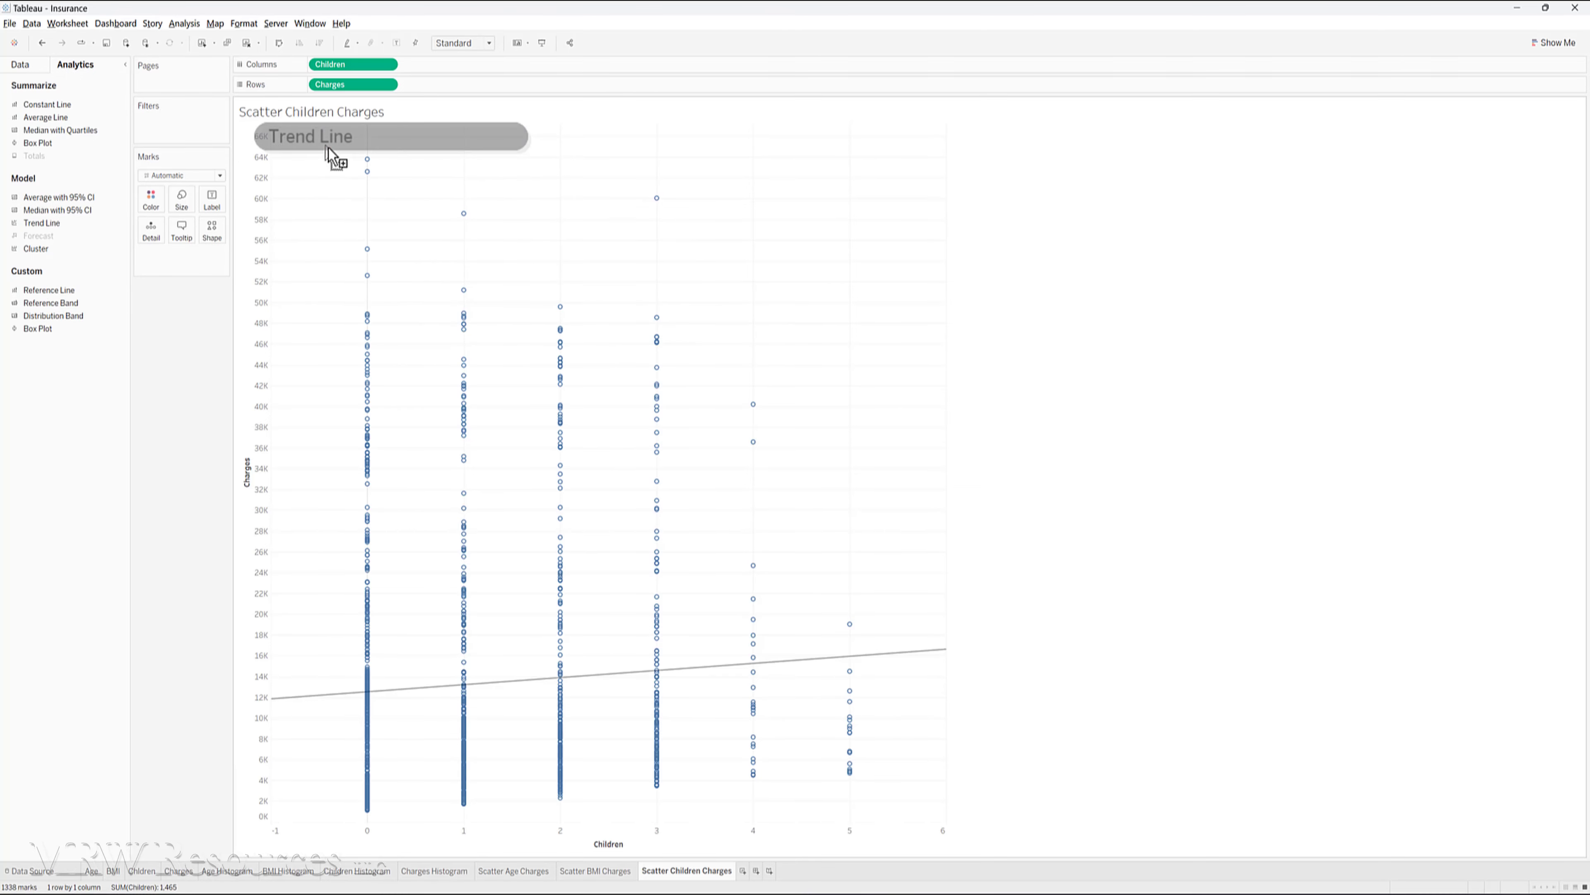
mouse_move(527, 689)
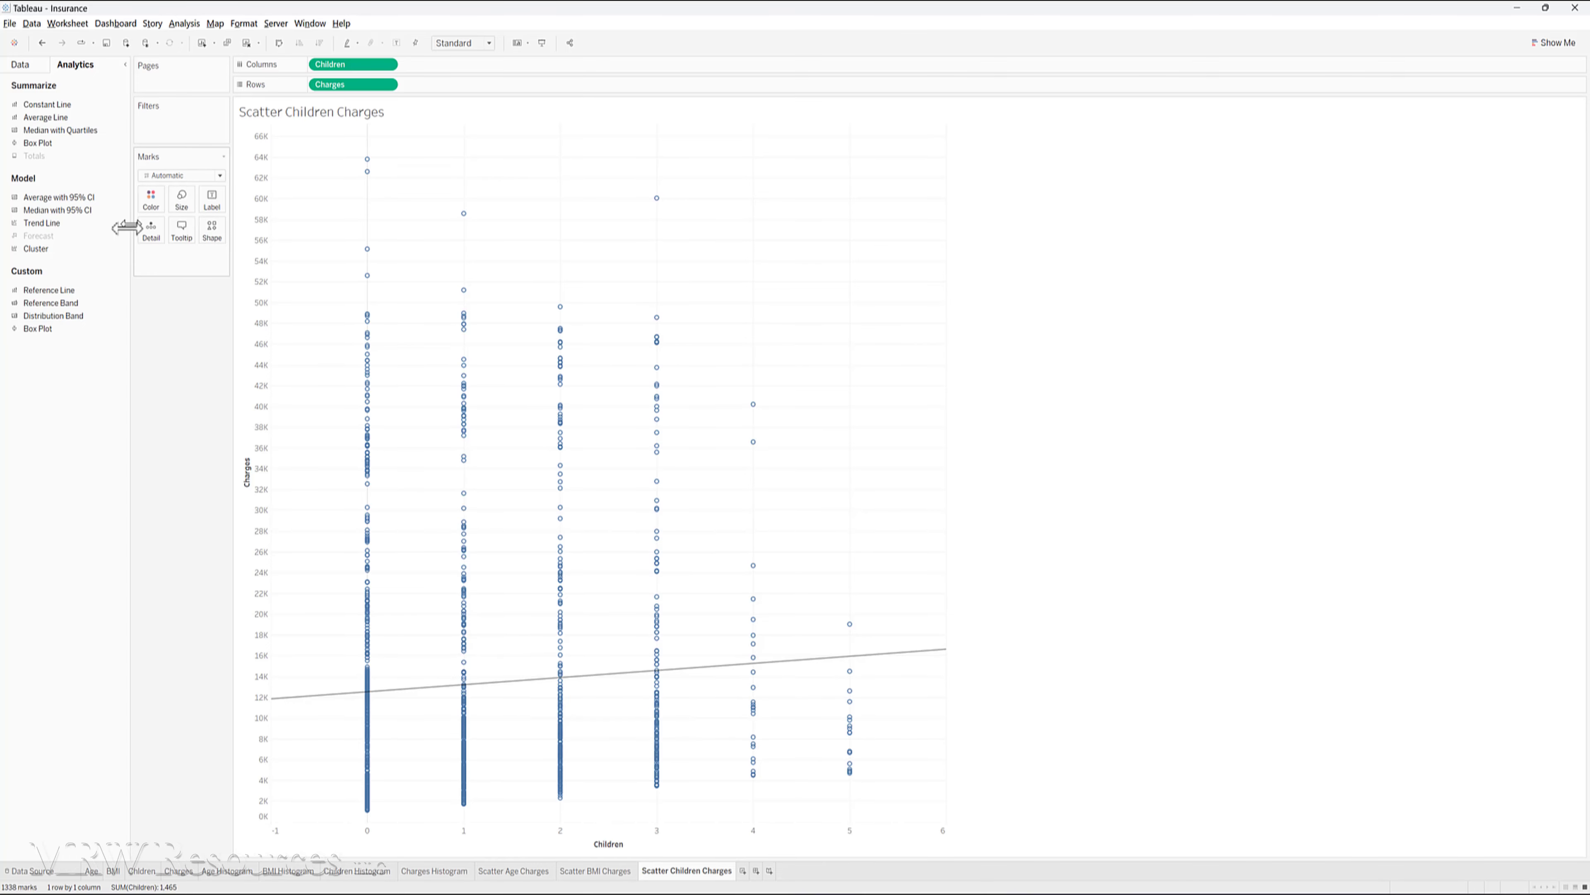
- Try the Logarithmic, Exponential, Polynomial and Power trend line types in turn on the Children scatter plot and compare their fits
drag(38, 223, 387, 149)
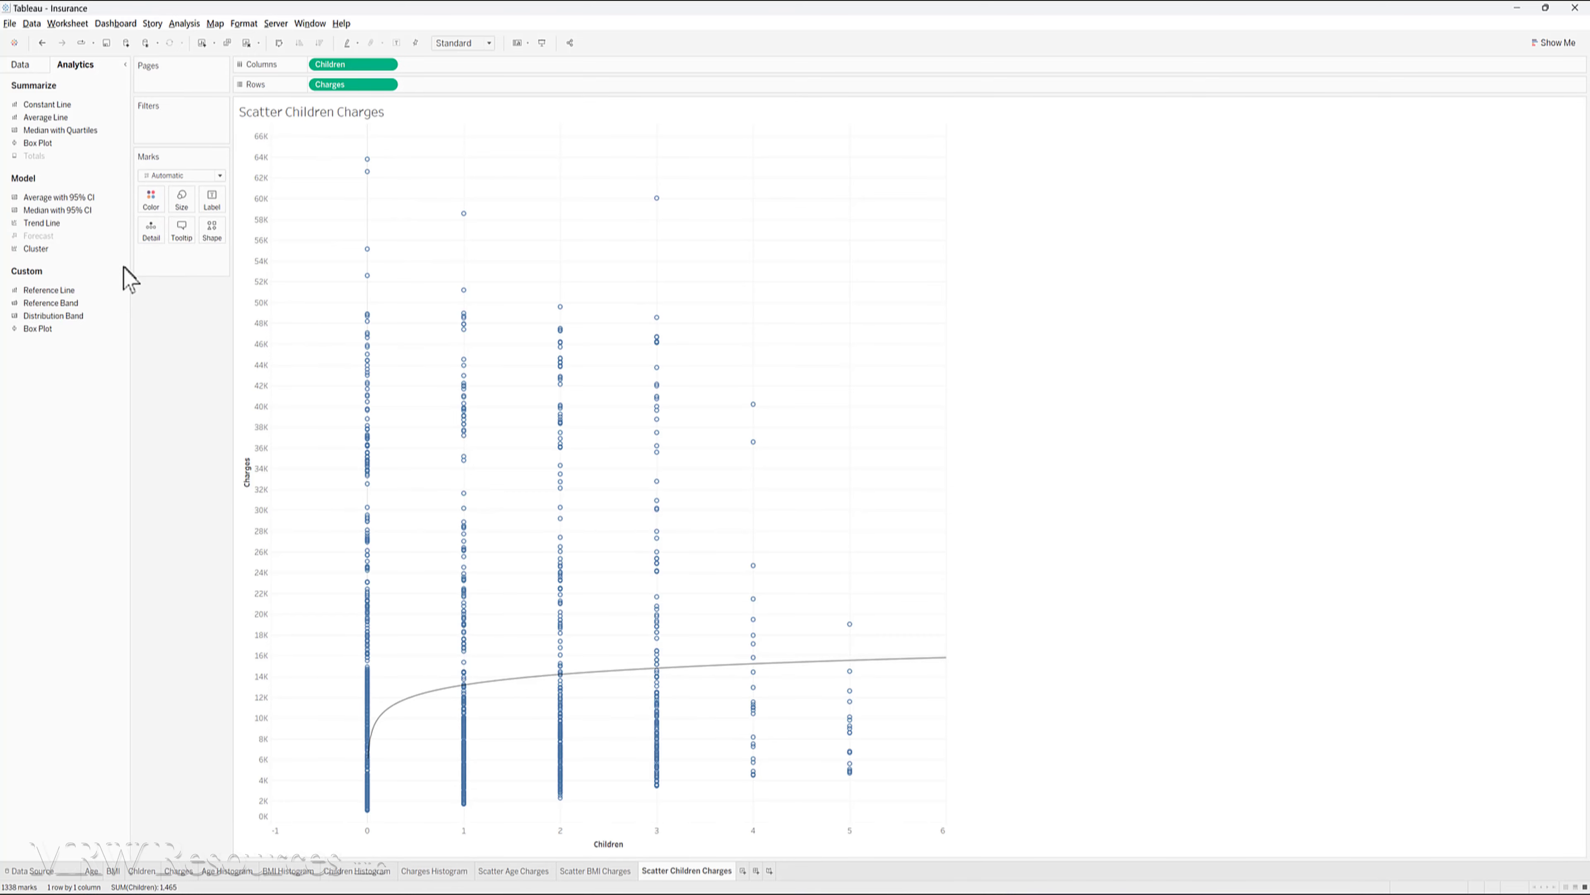
drag(50, 224, 449, 151)
mouse_move(537, 730)
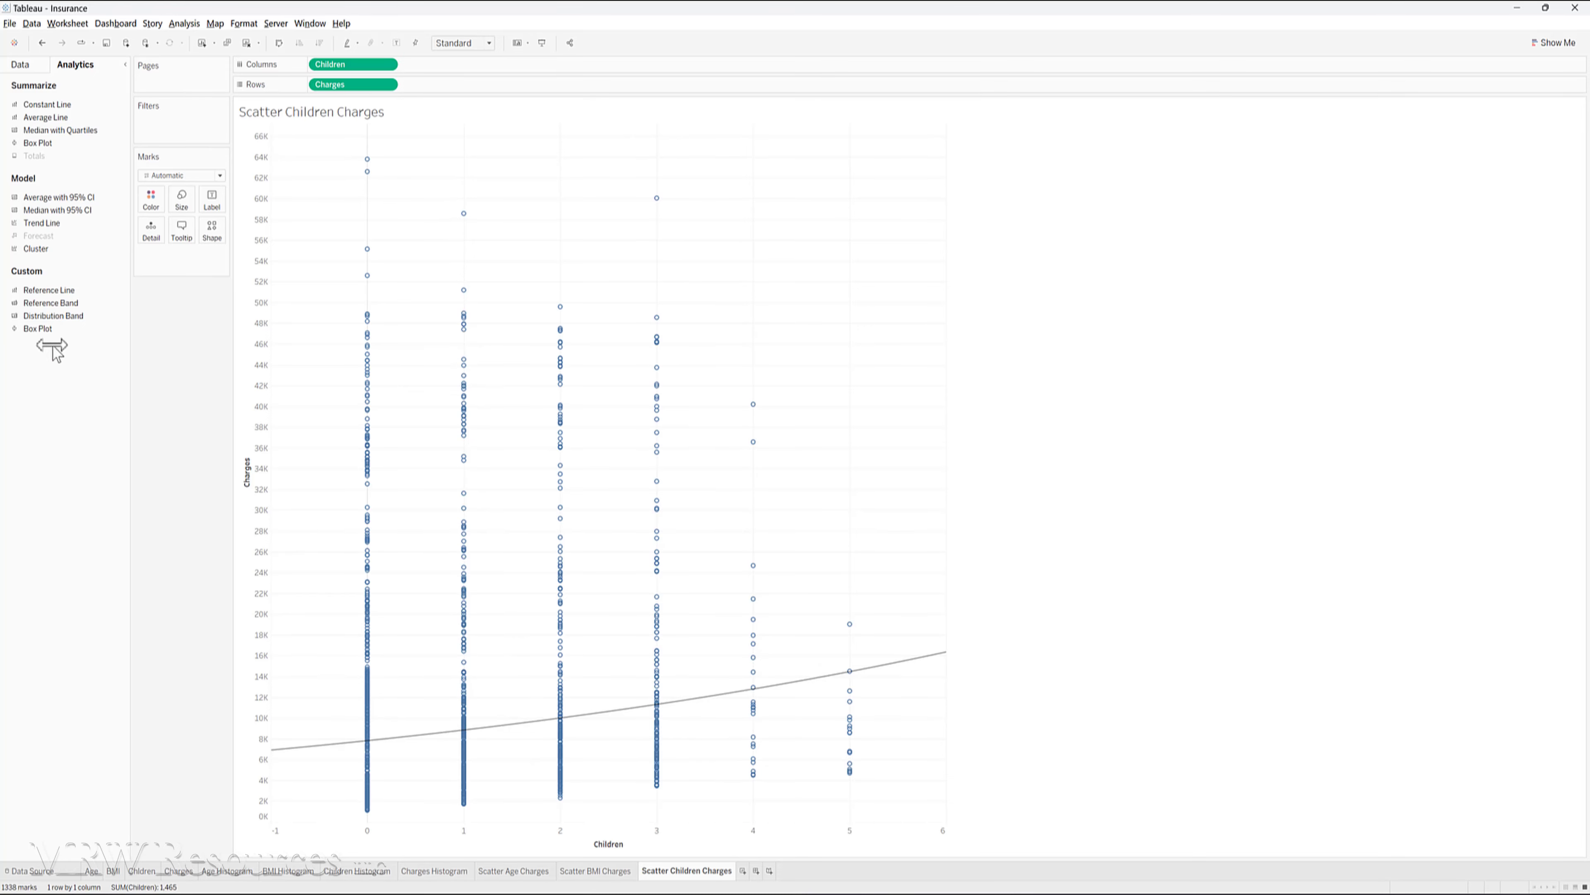
drag(28, 225, 494, 145)
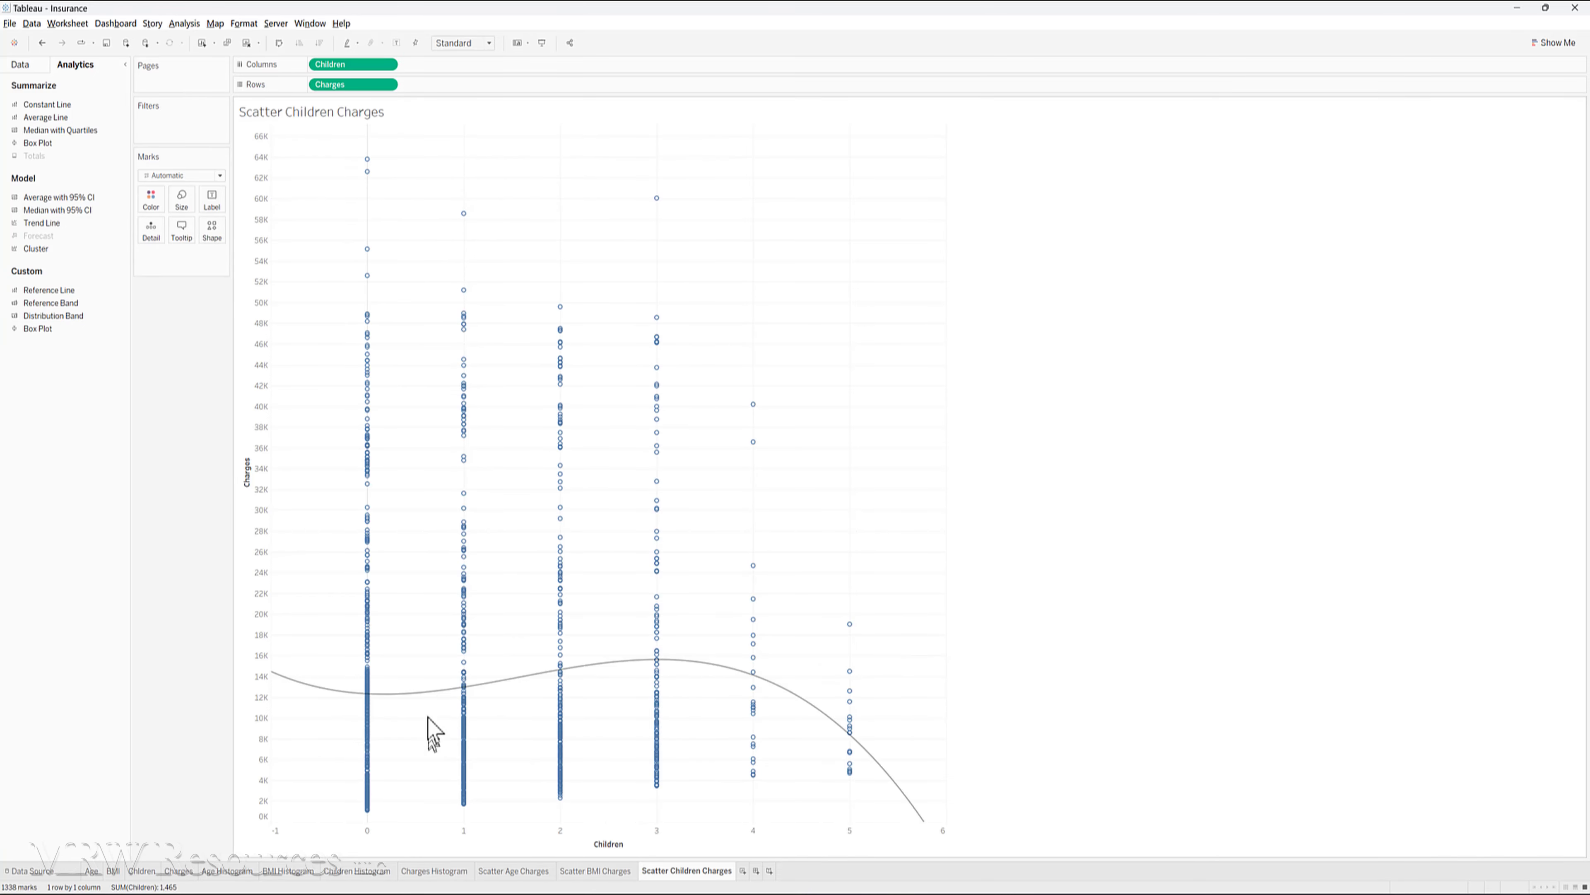
mouse_move(427, 700)
drag(34, 249, 553, 151)
mouse_move(522, 730)
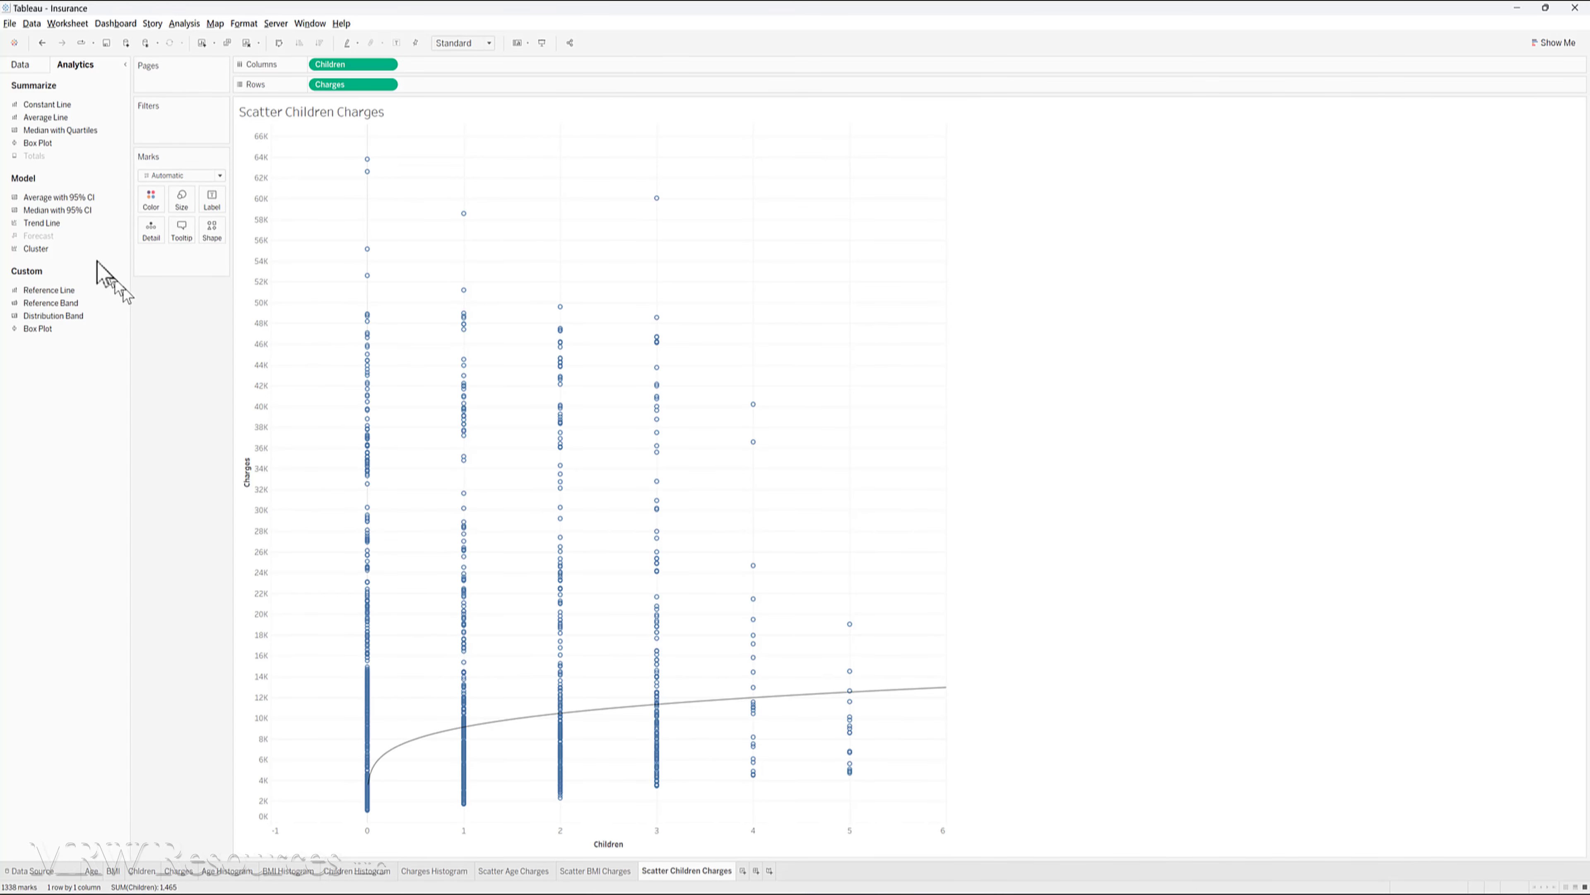
- Set the Children scatter plot's trend line to the Exponential type and inspect its fit
drag(66, 224, 458, 160)
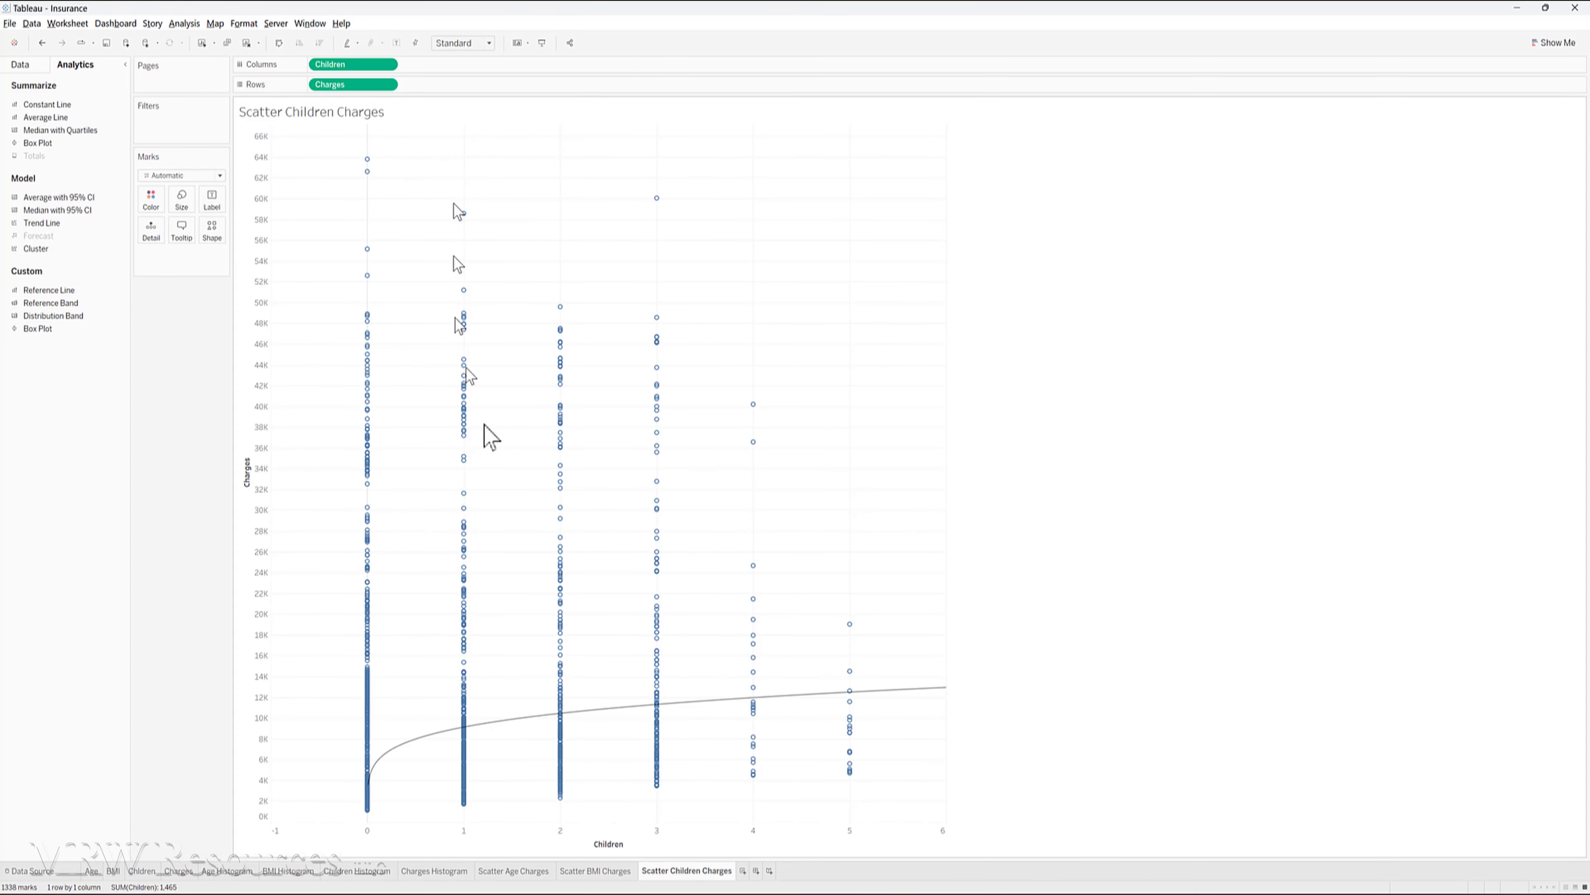
mouse_move(508, 728)
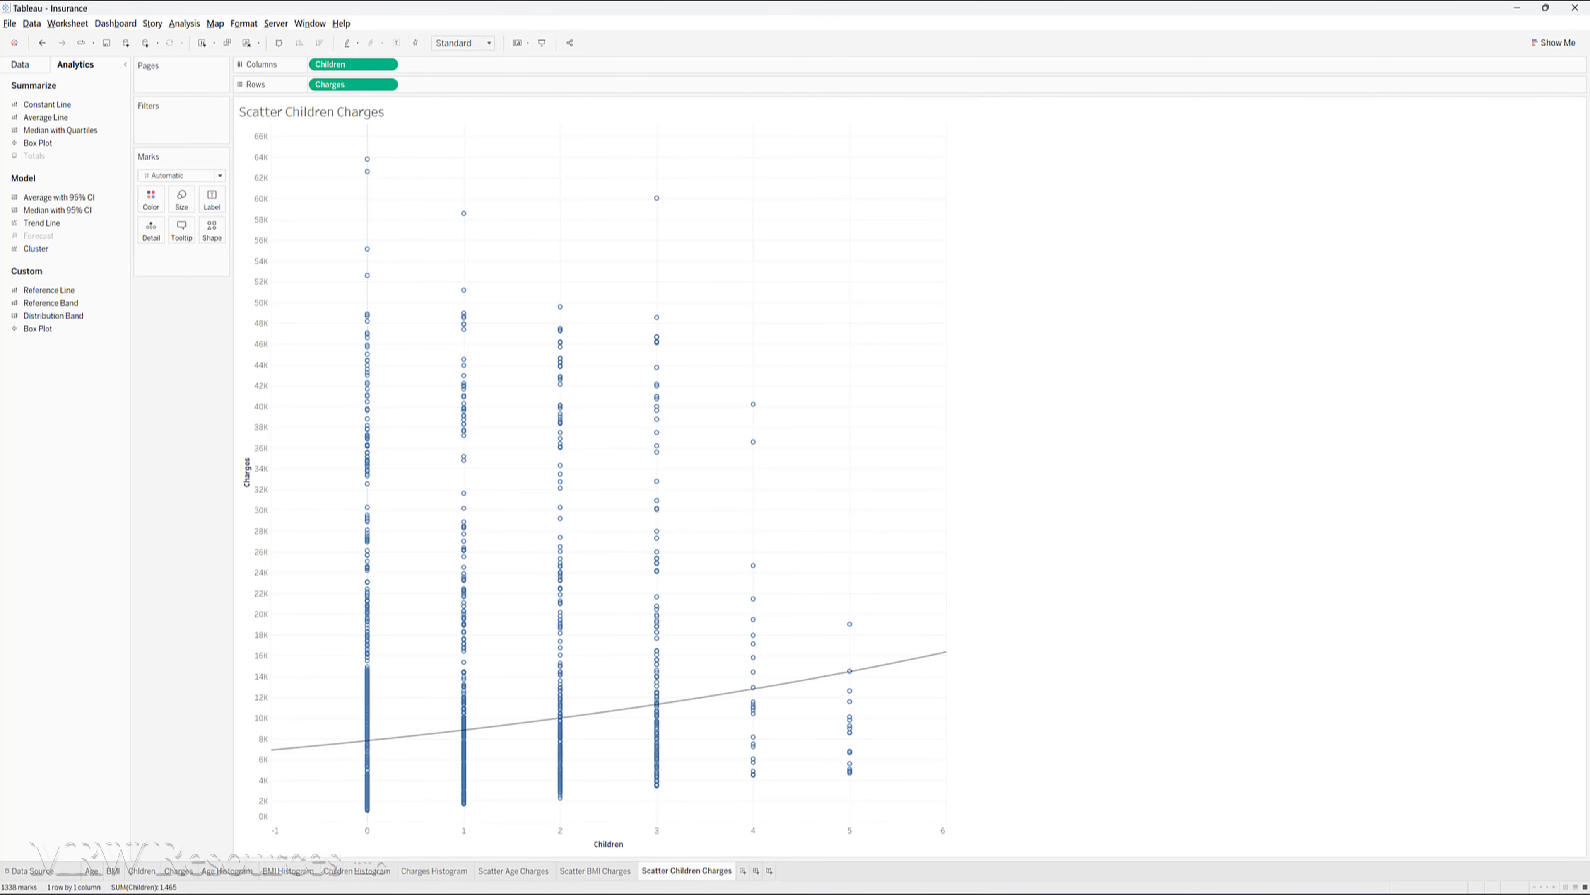
- Switch to the Insurance.xlsx workbook in Excel, insert a scatter chart of the age and charges columns and enlarge it
click(774, 893)
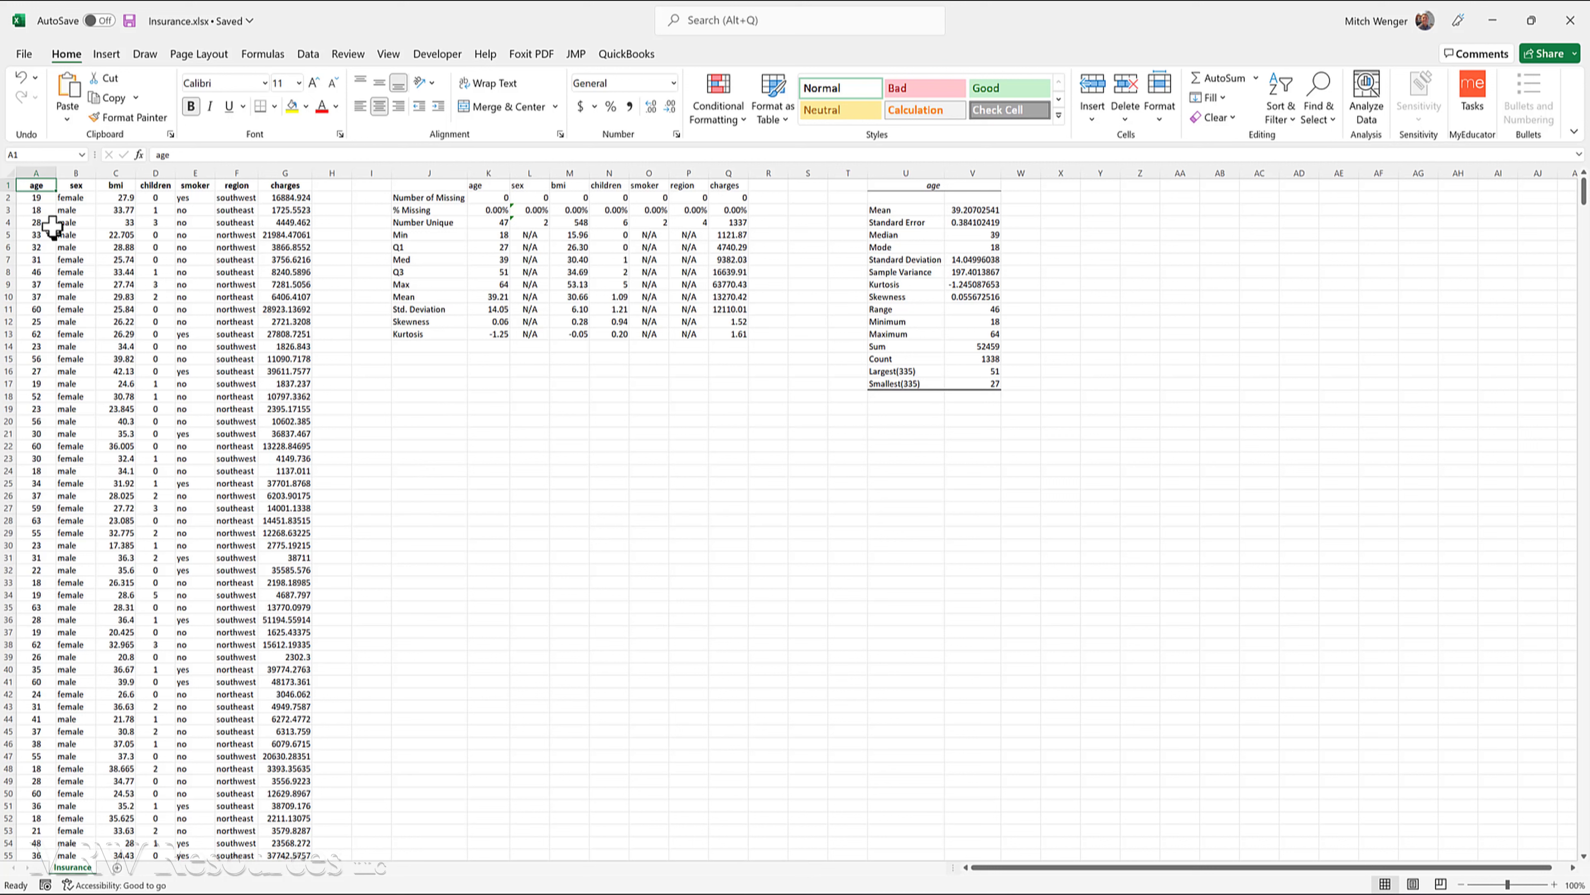
click(35, 172)
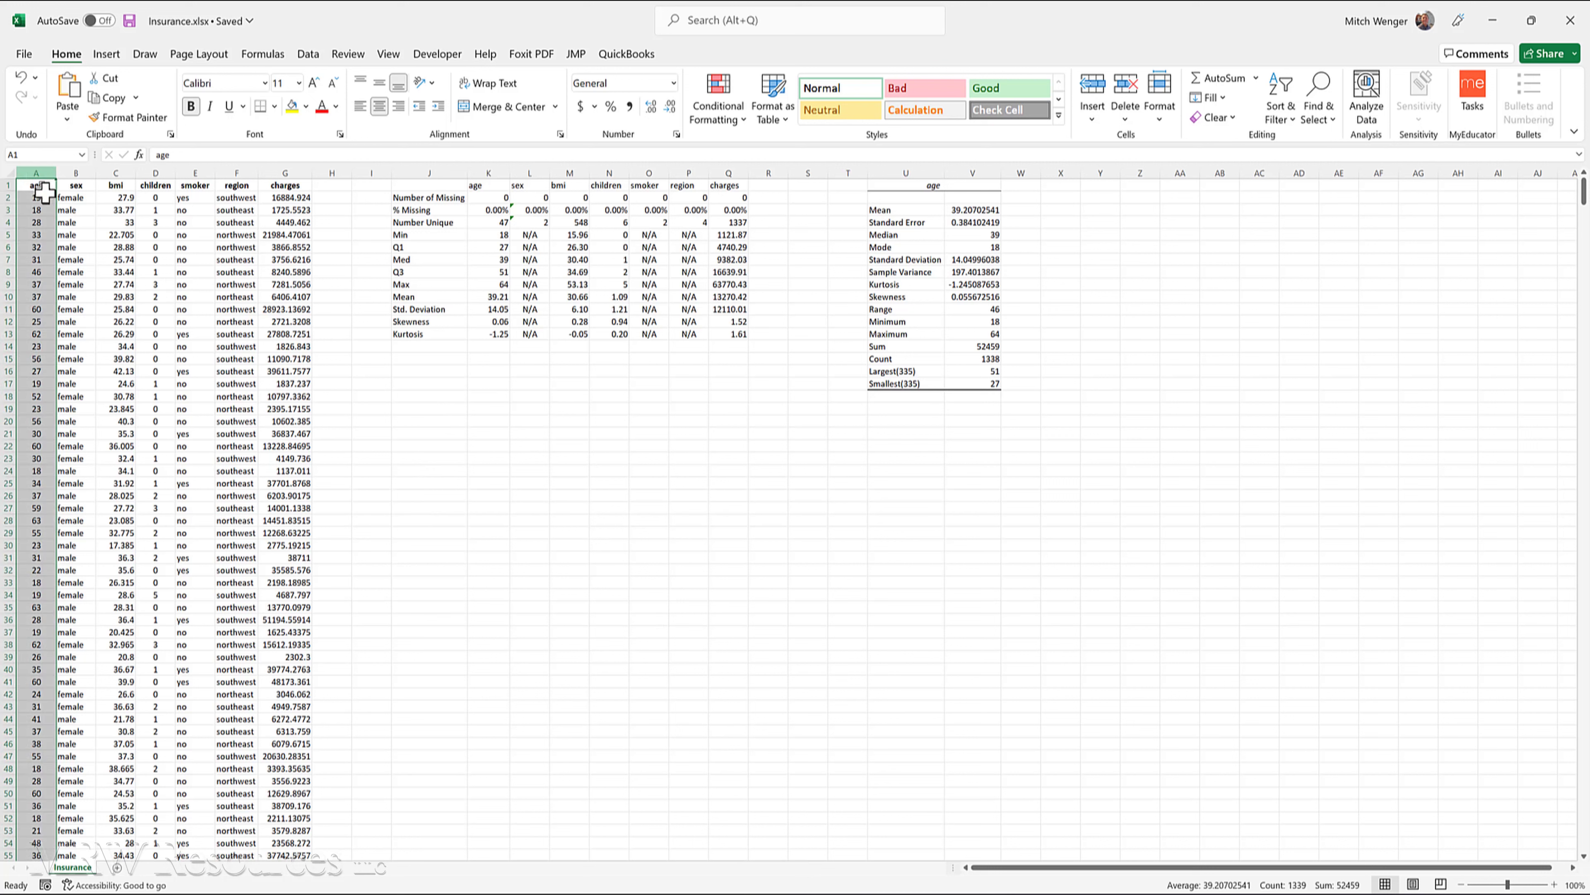
ctrl+click(285, 173)
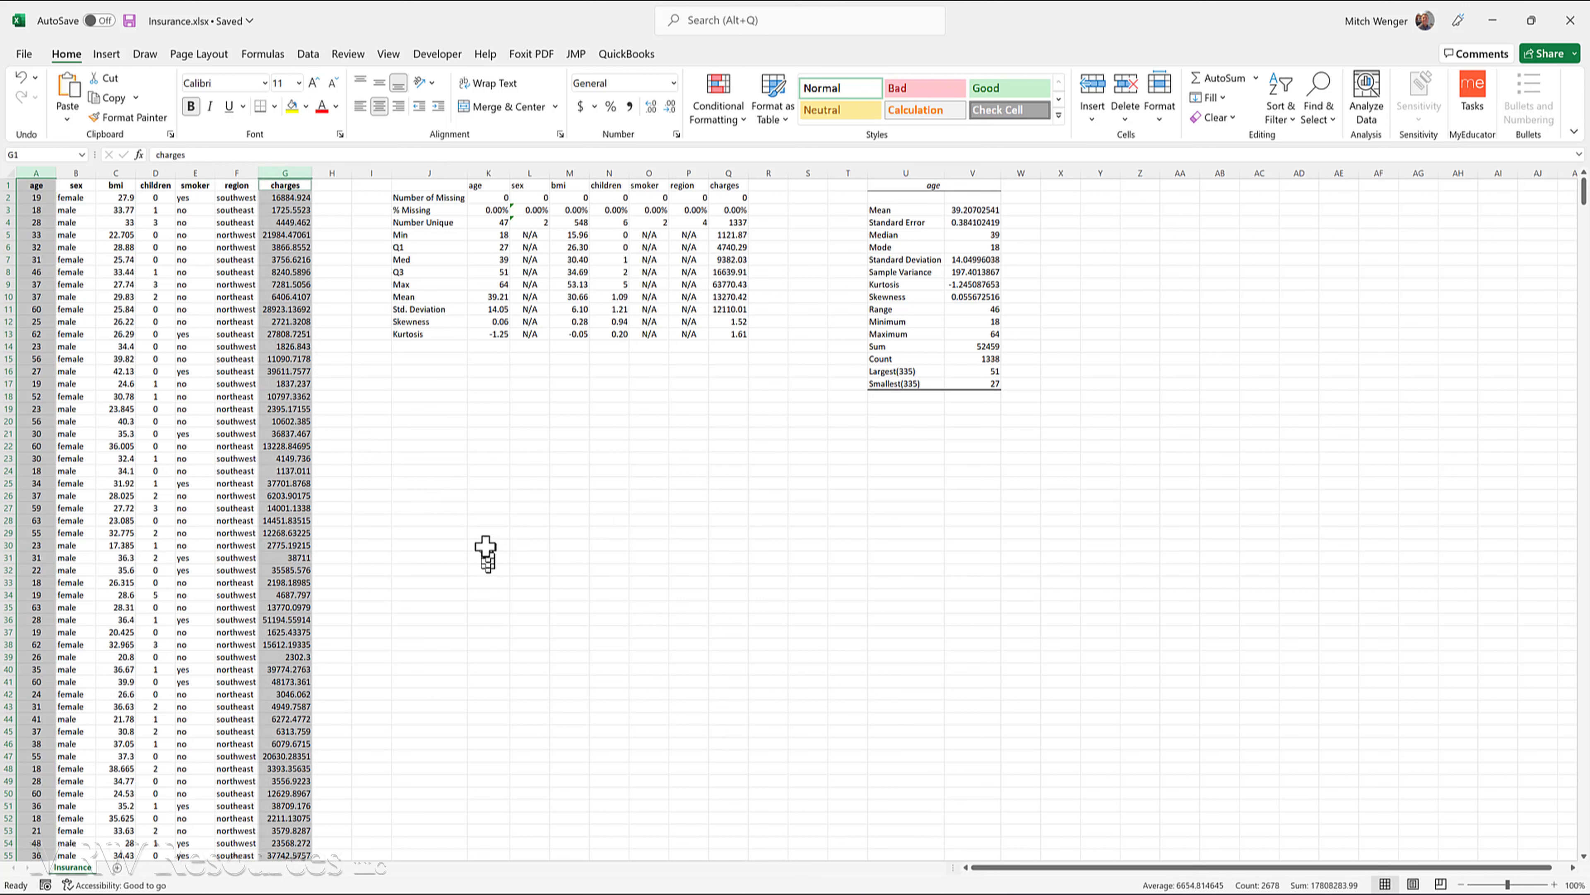
click(107, 54)
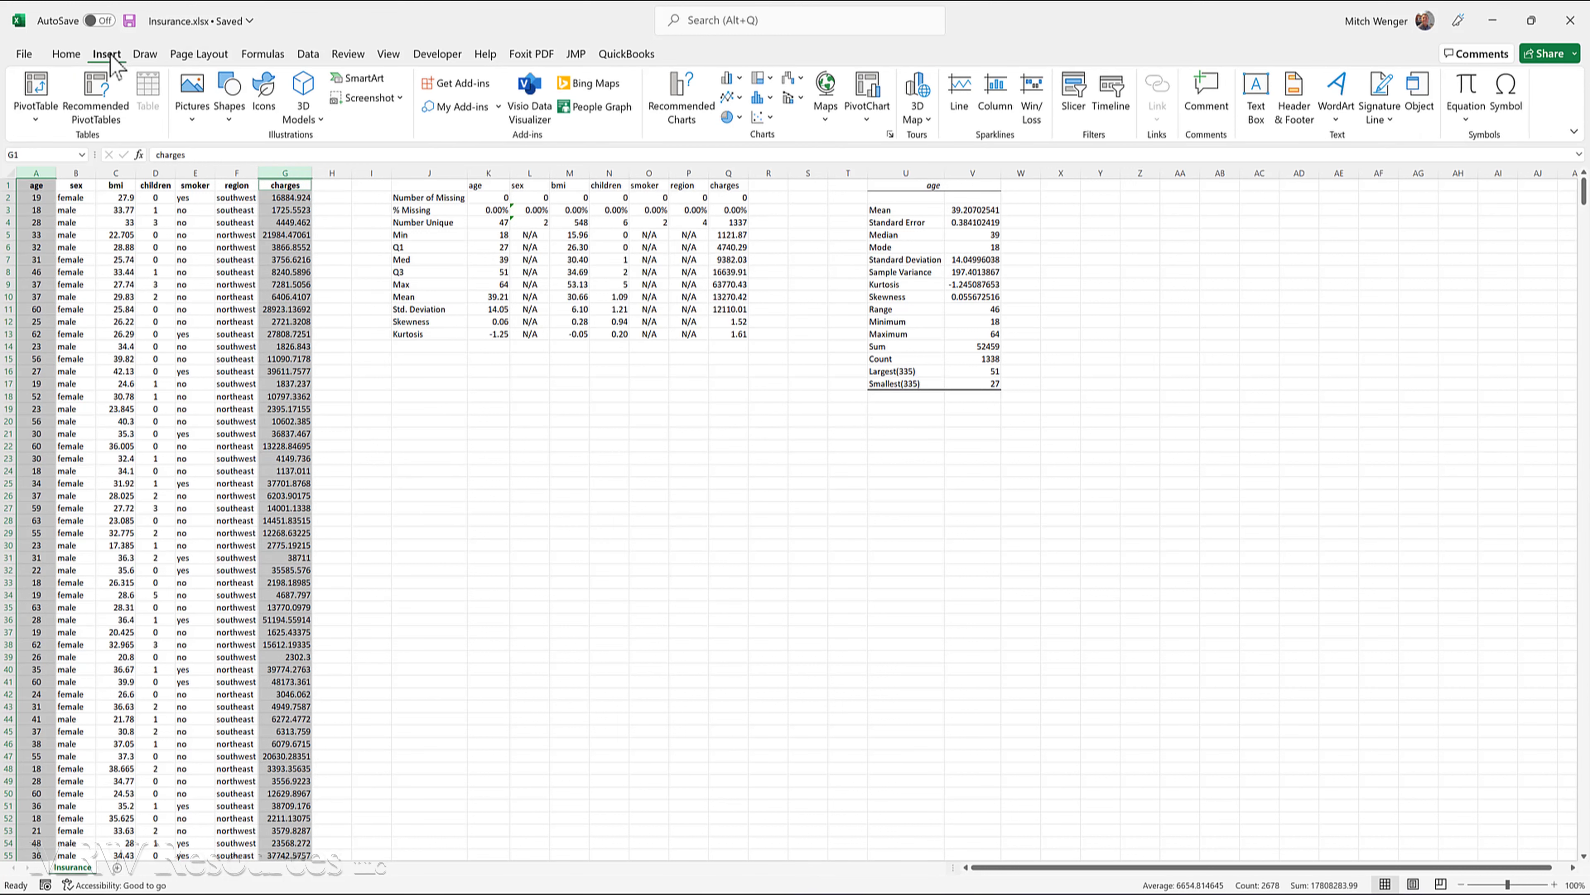
click(761, 117)
click(774, 171)
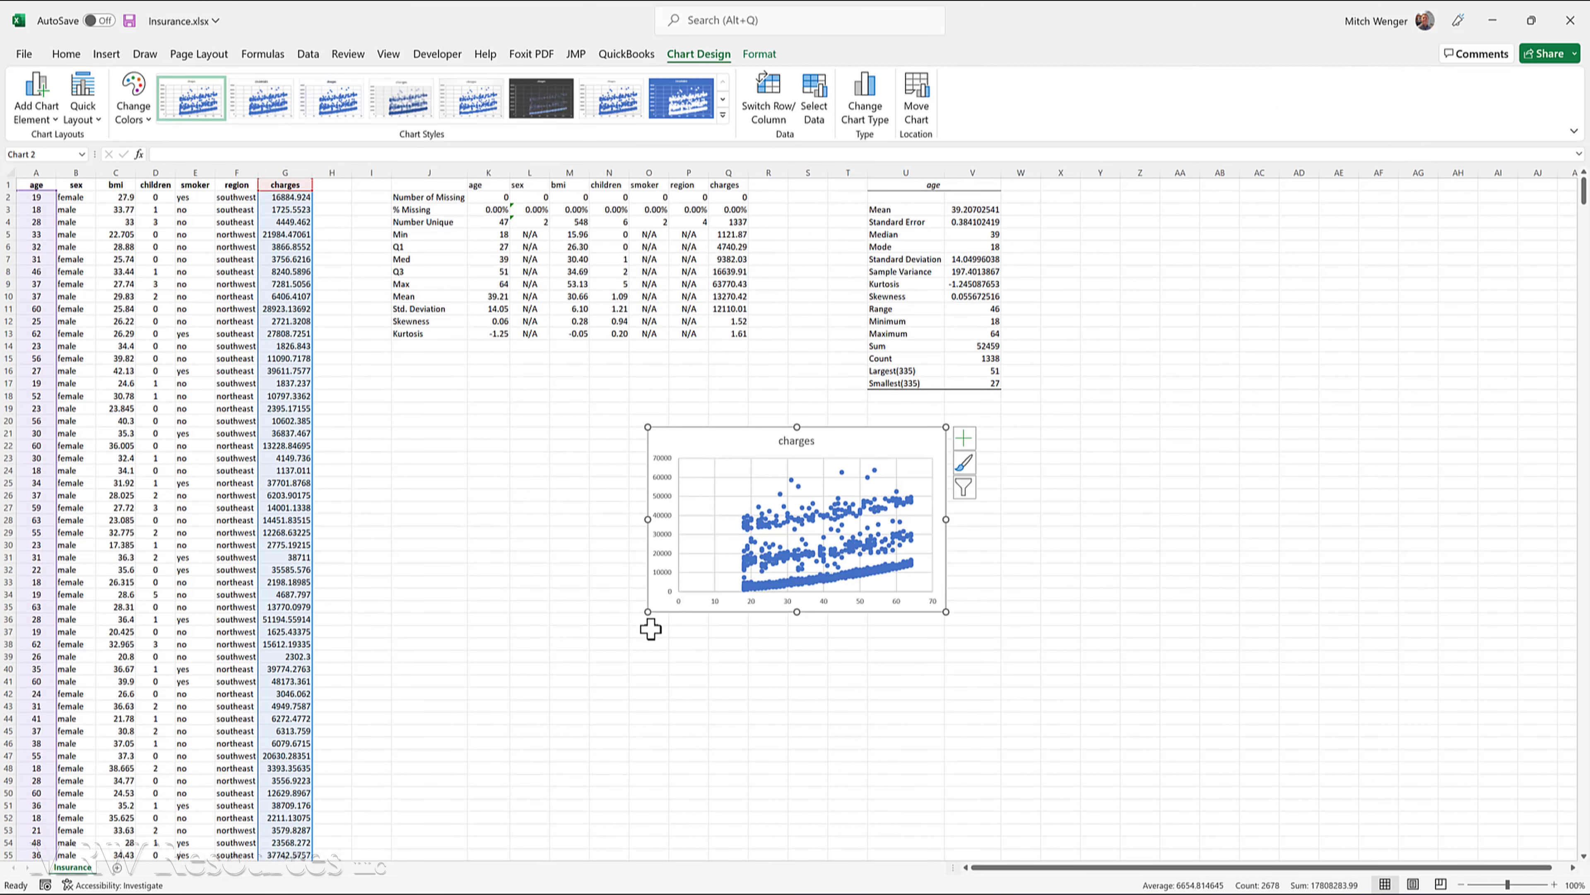
drag(647, 612, 431, 703)
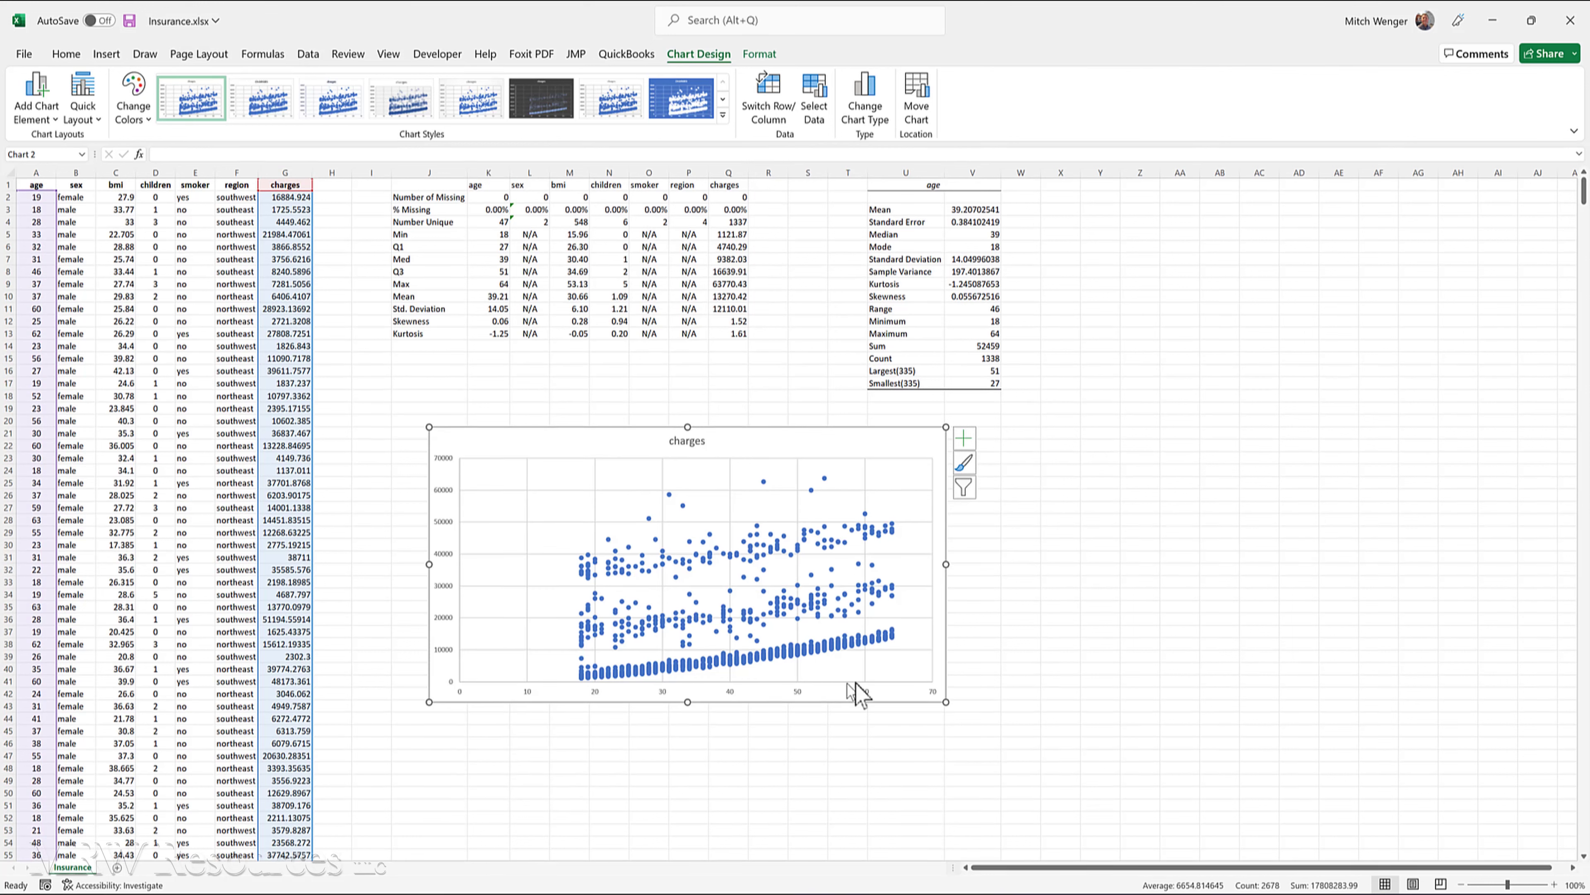
- Widen the age versus charges scatter chart, move it slightly toward the data columns, and make it taller
drag(946, 564, 1003, 564)
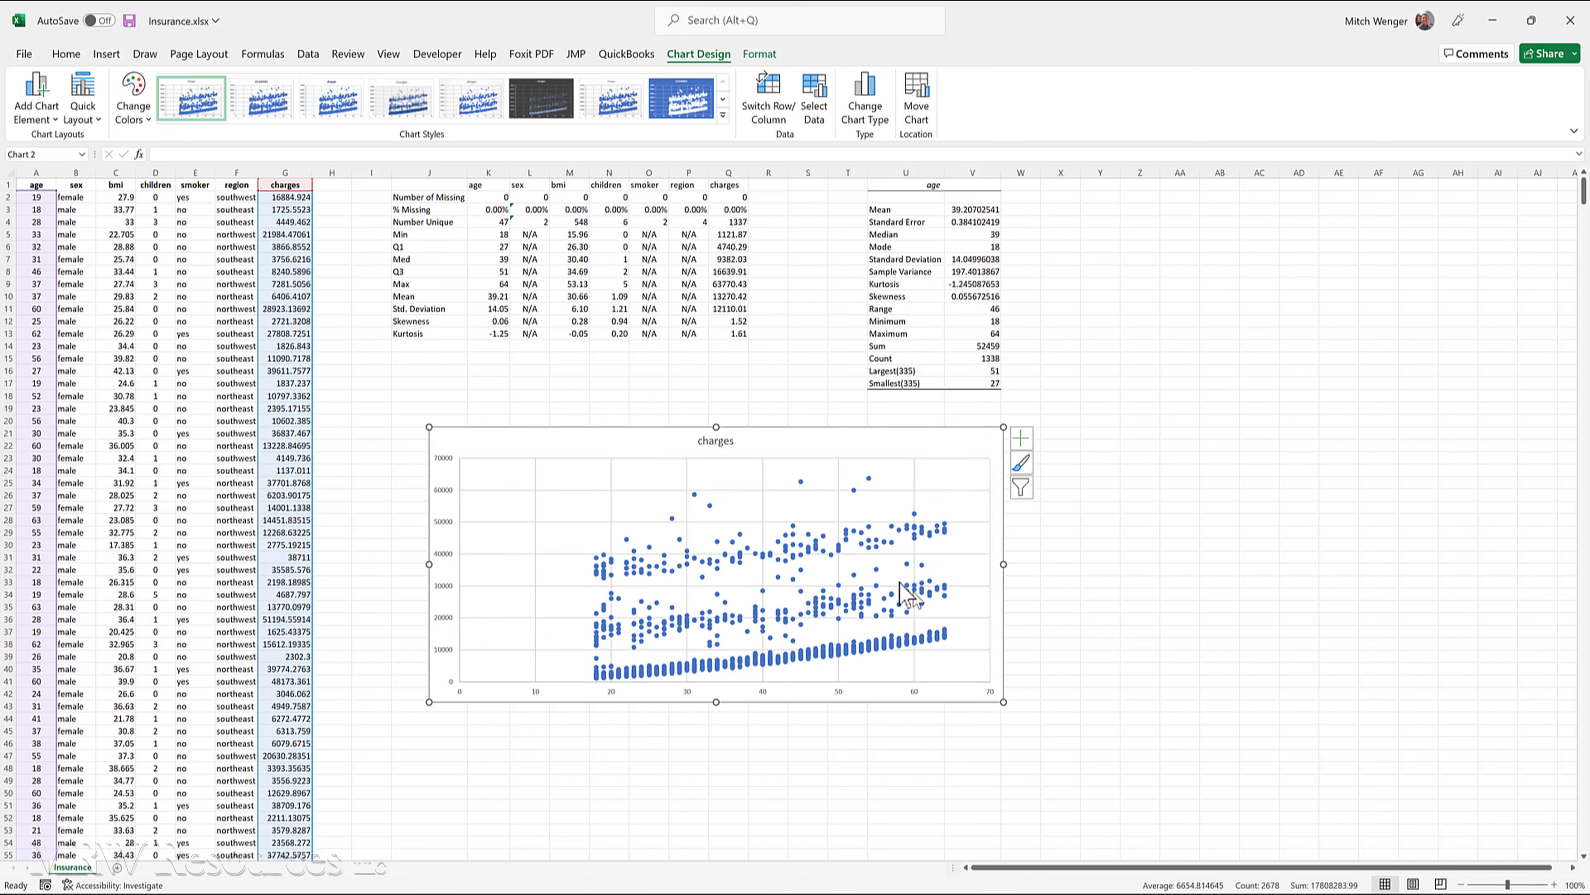
drag(608, 441, 568, 450)
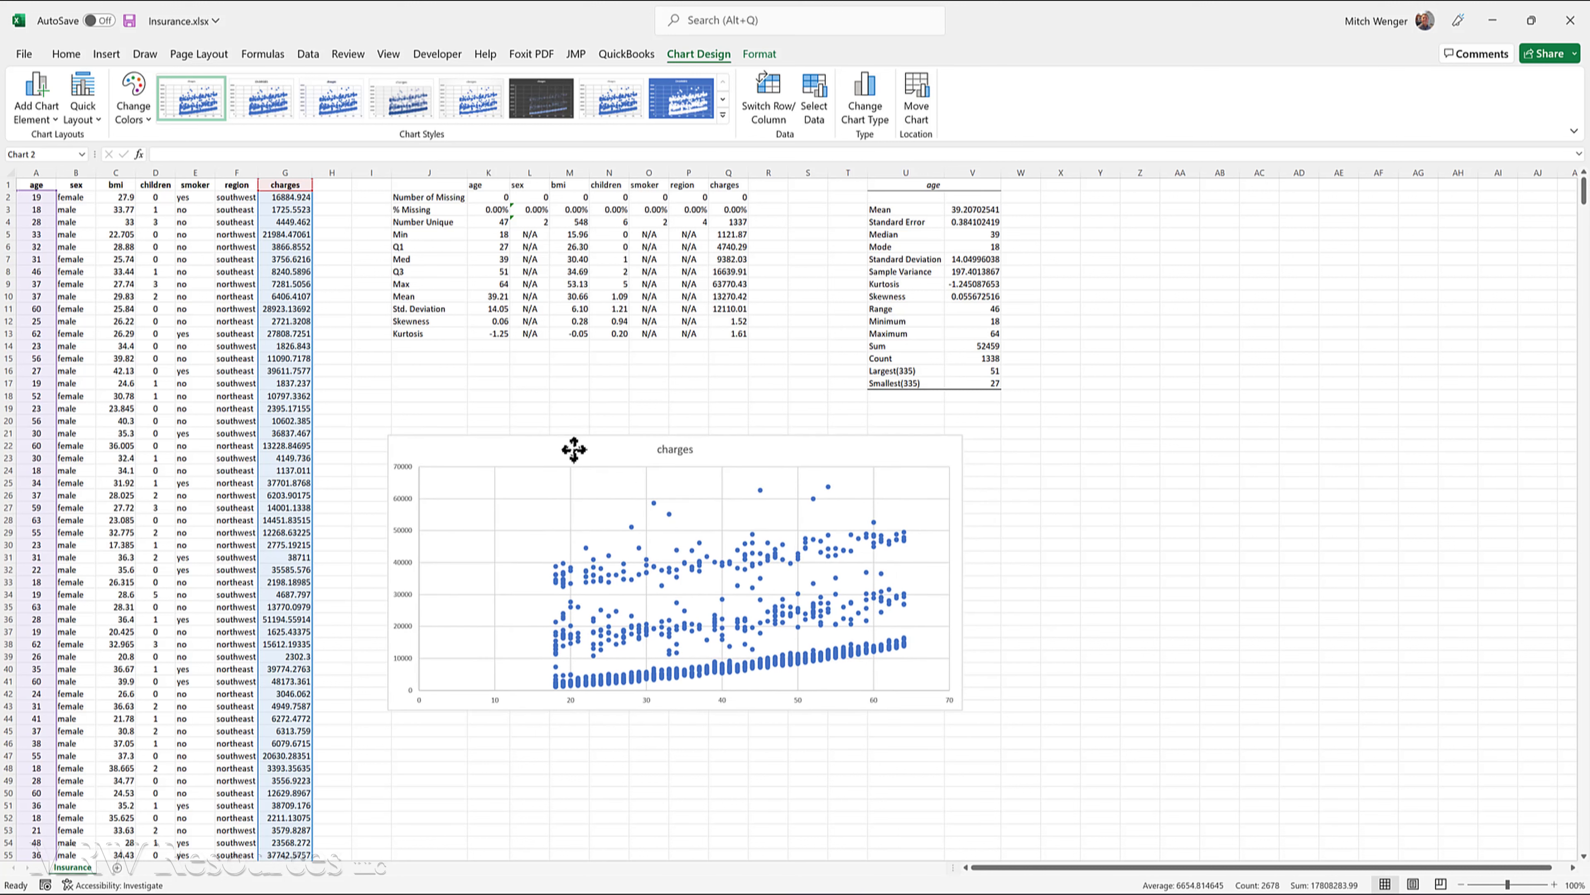
drag(677, 714, 678, 760)
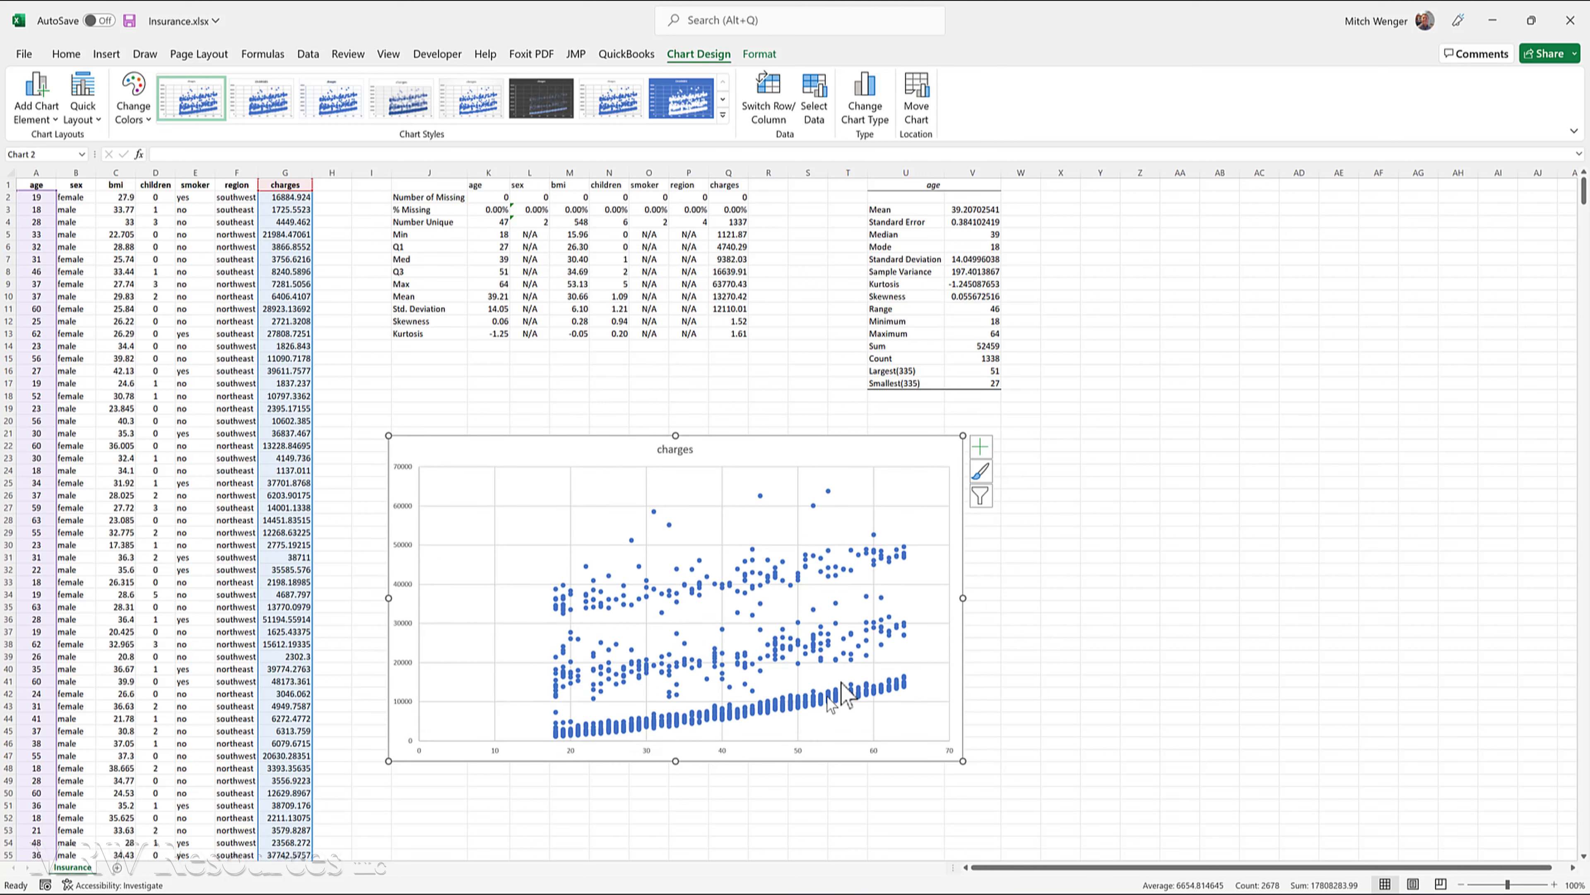
- Add a linear trendline to the charges scatter chart, plus a second trendline of the Exponential type using the detailed trendline options
click(981, 447)
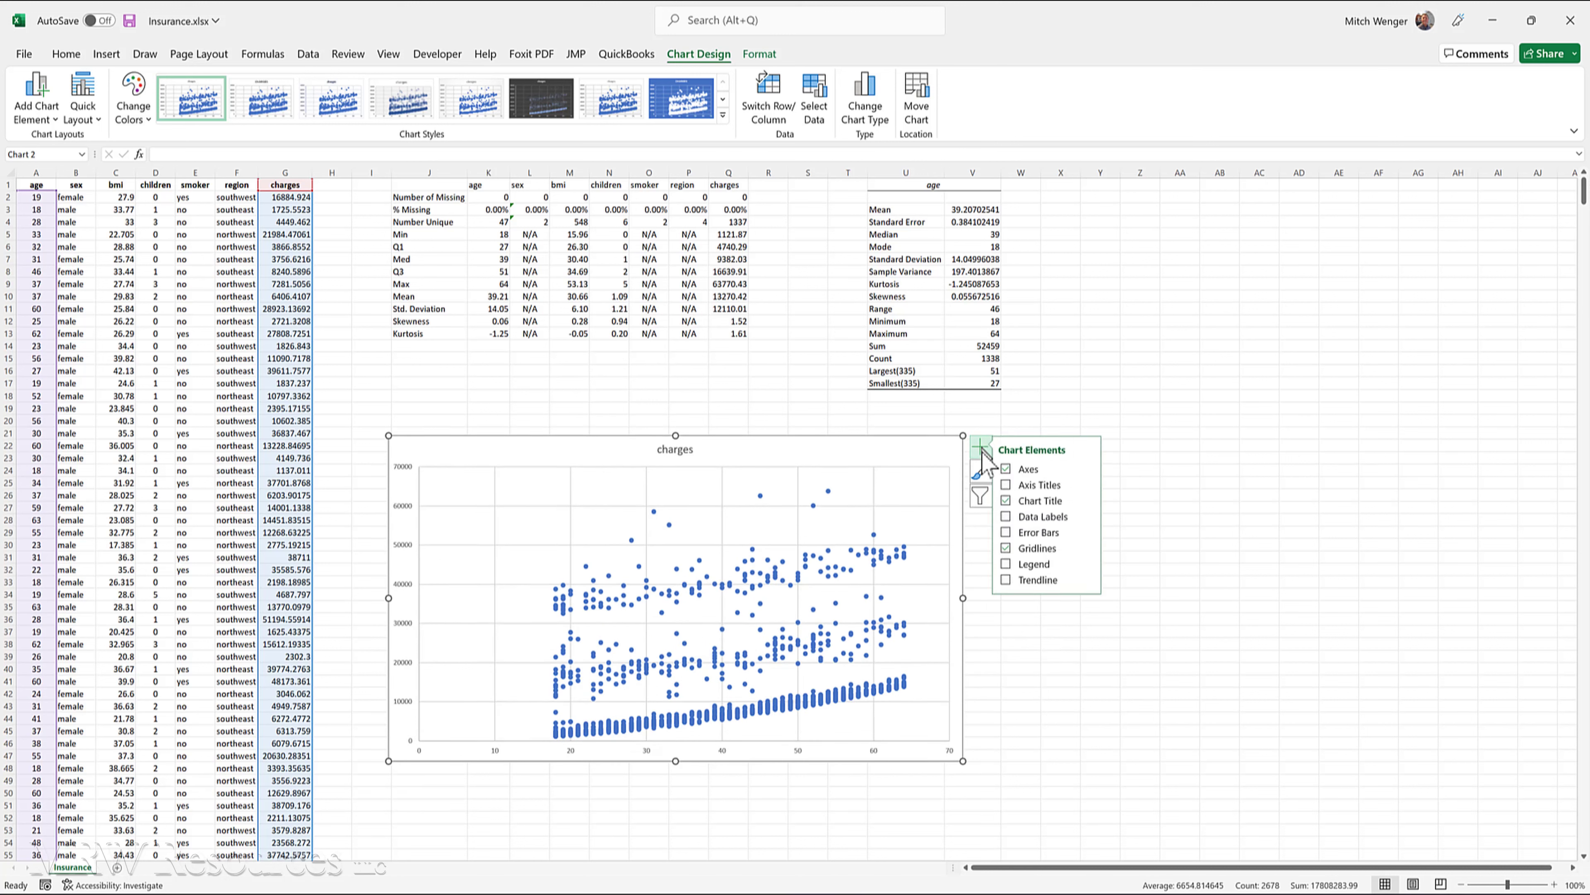
click(1006, 583)
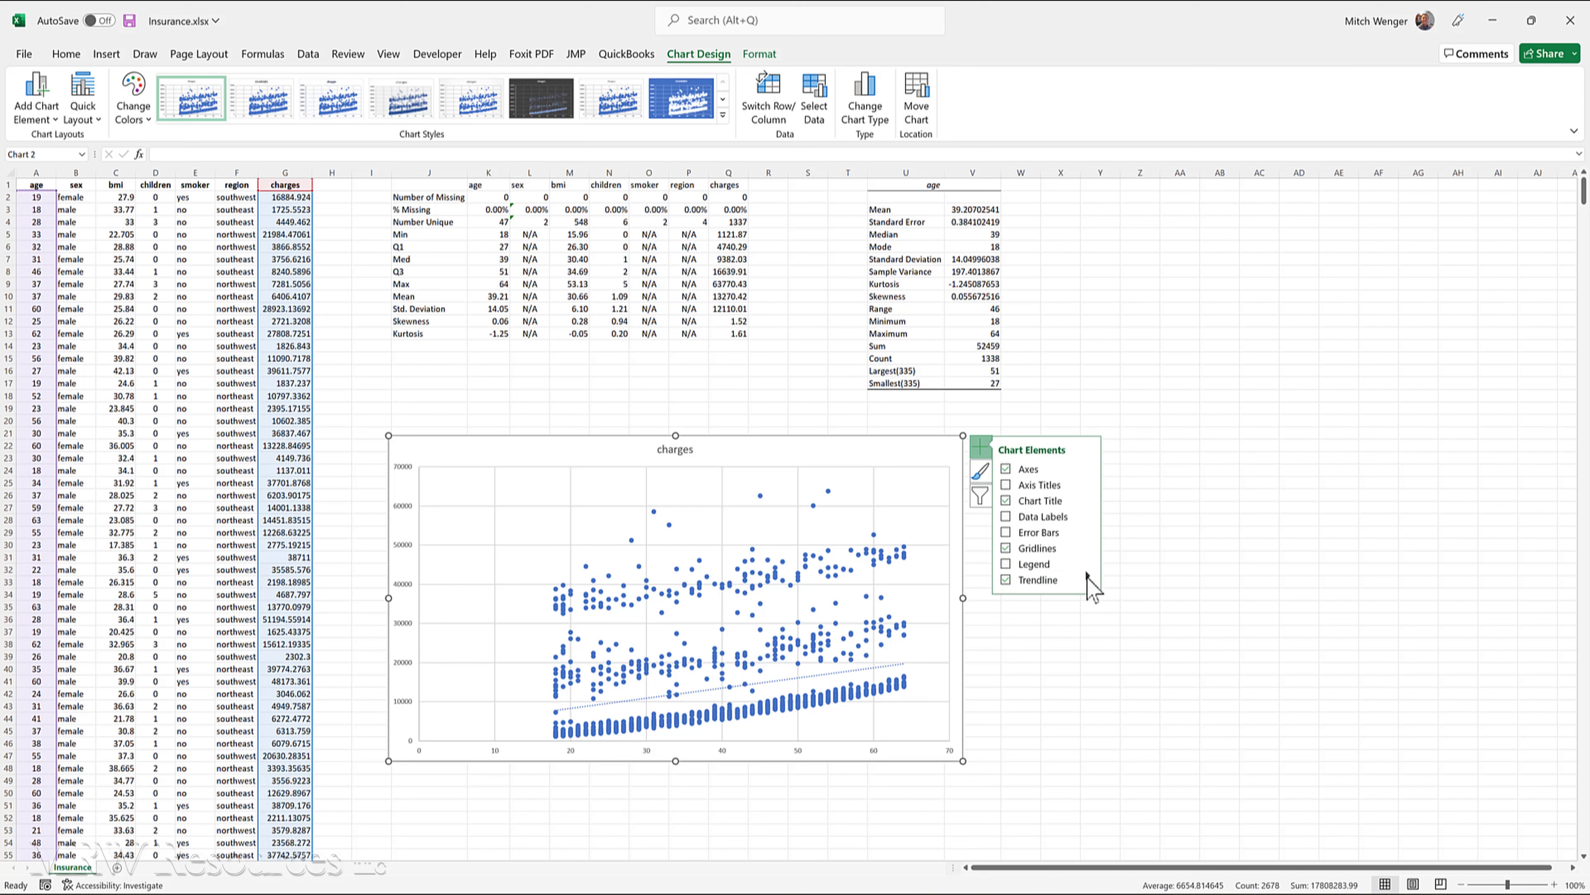
click(1087, 574)
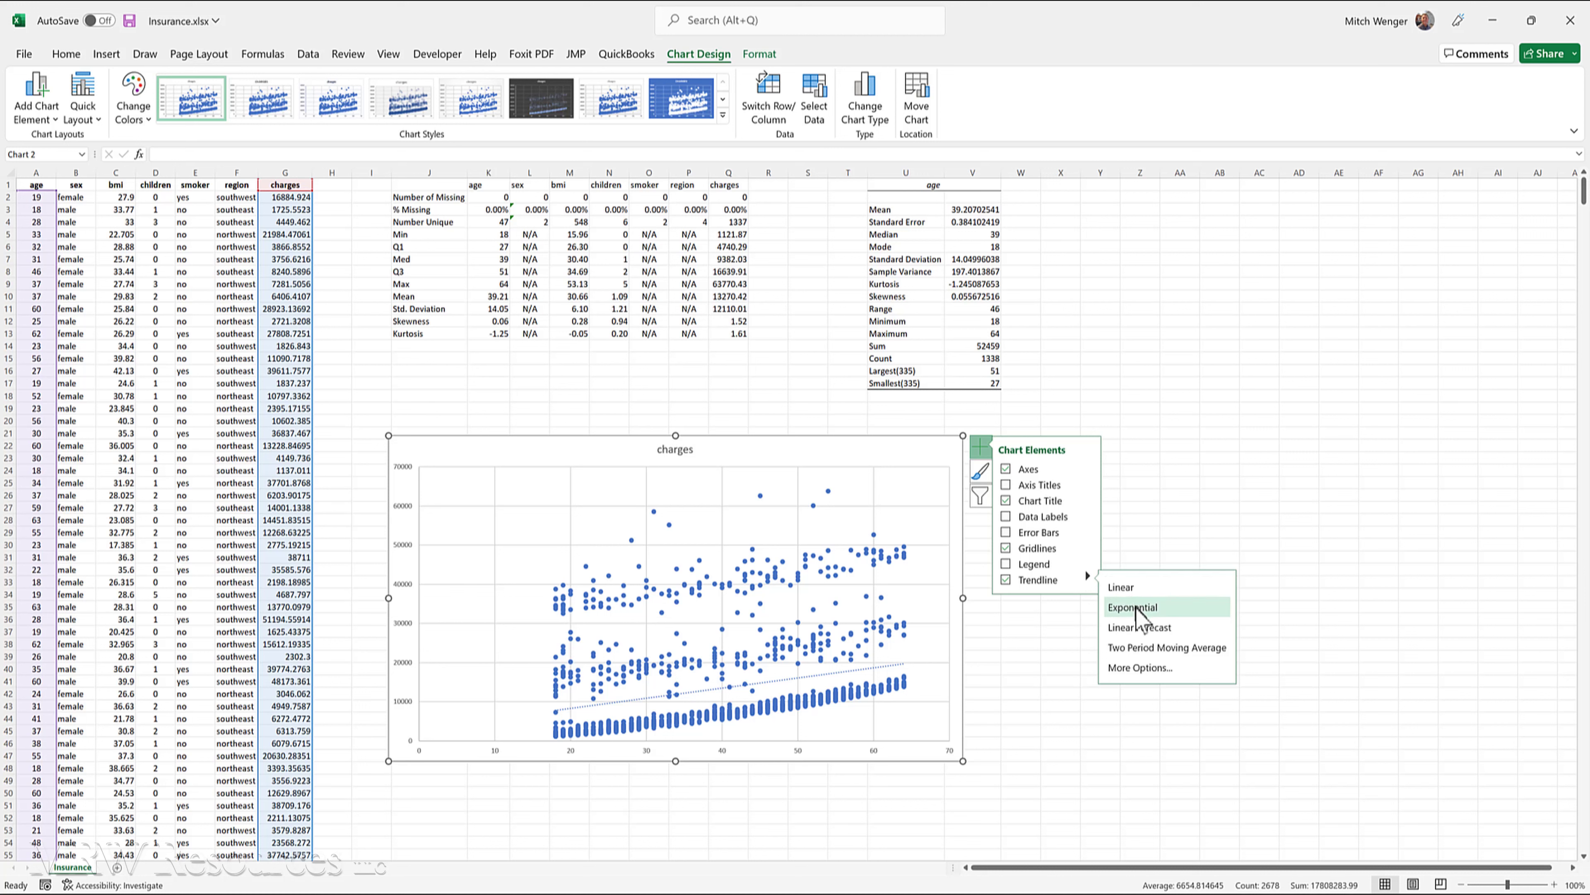
click(1141, 669)
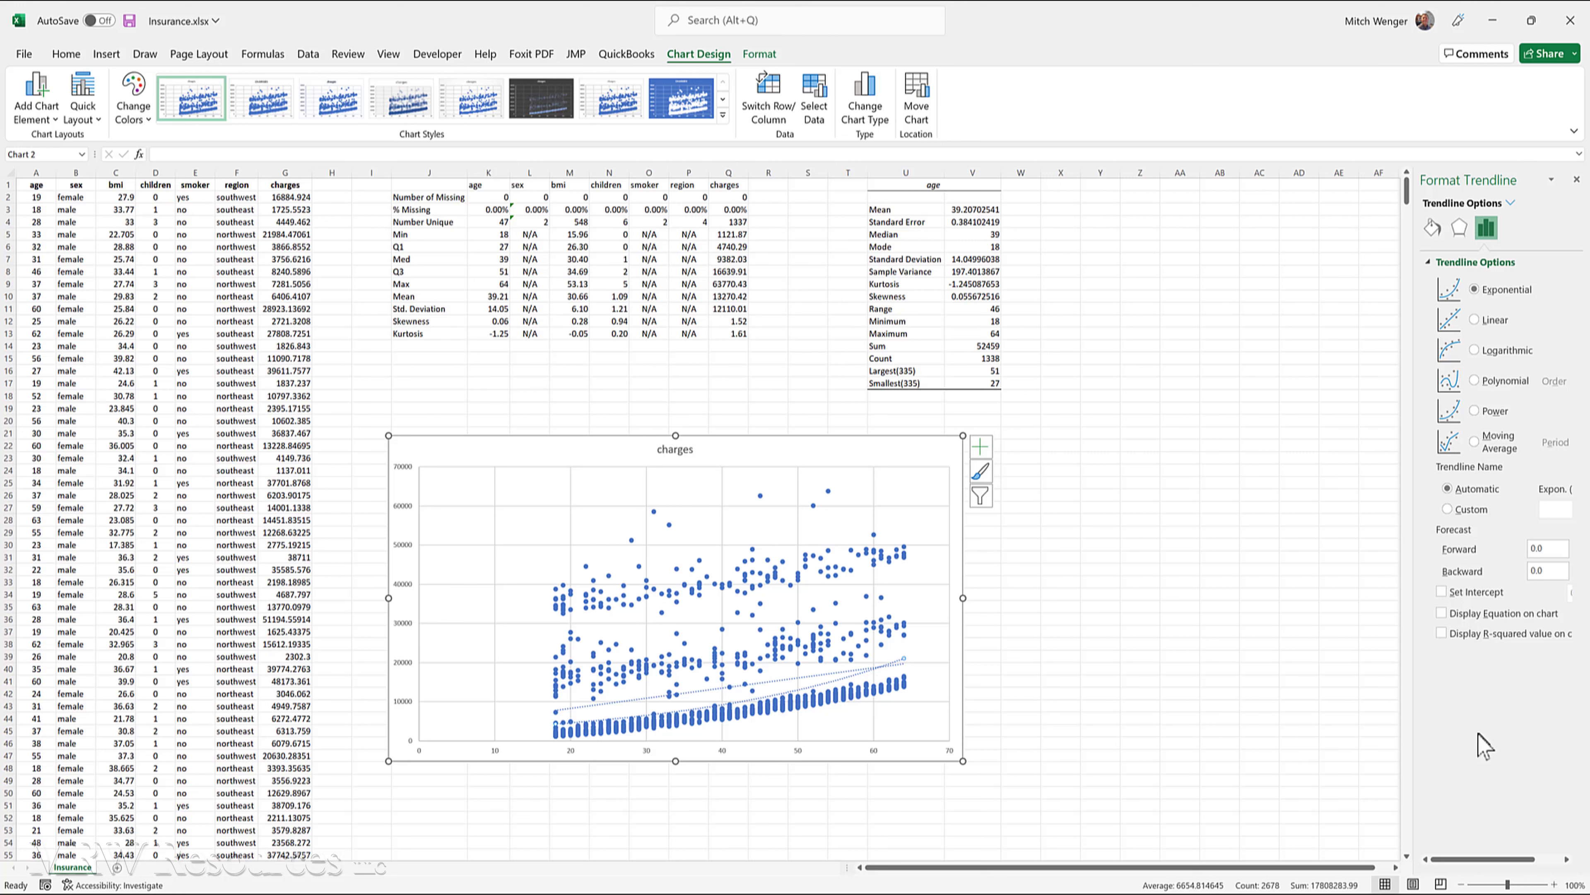
- Display the exponential trendline's equation and R-squared value on the chart, and widen the trendline formatting pane
click(1443, 611)
click(1441, 633)
drag(1413, 638, 1367, 646)
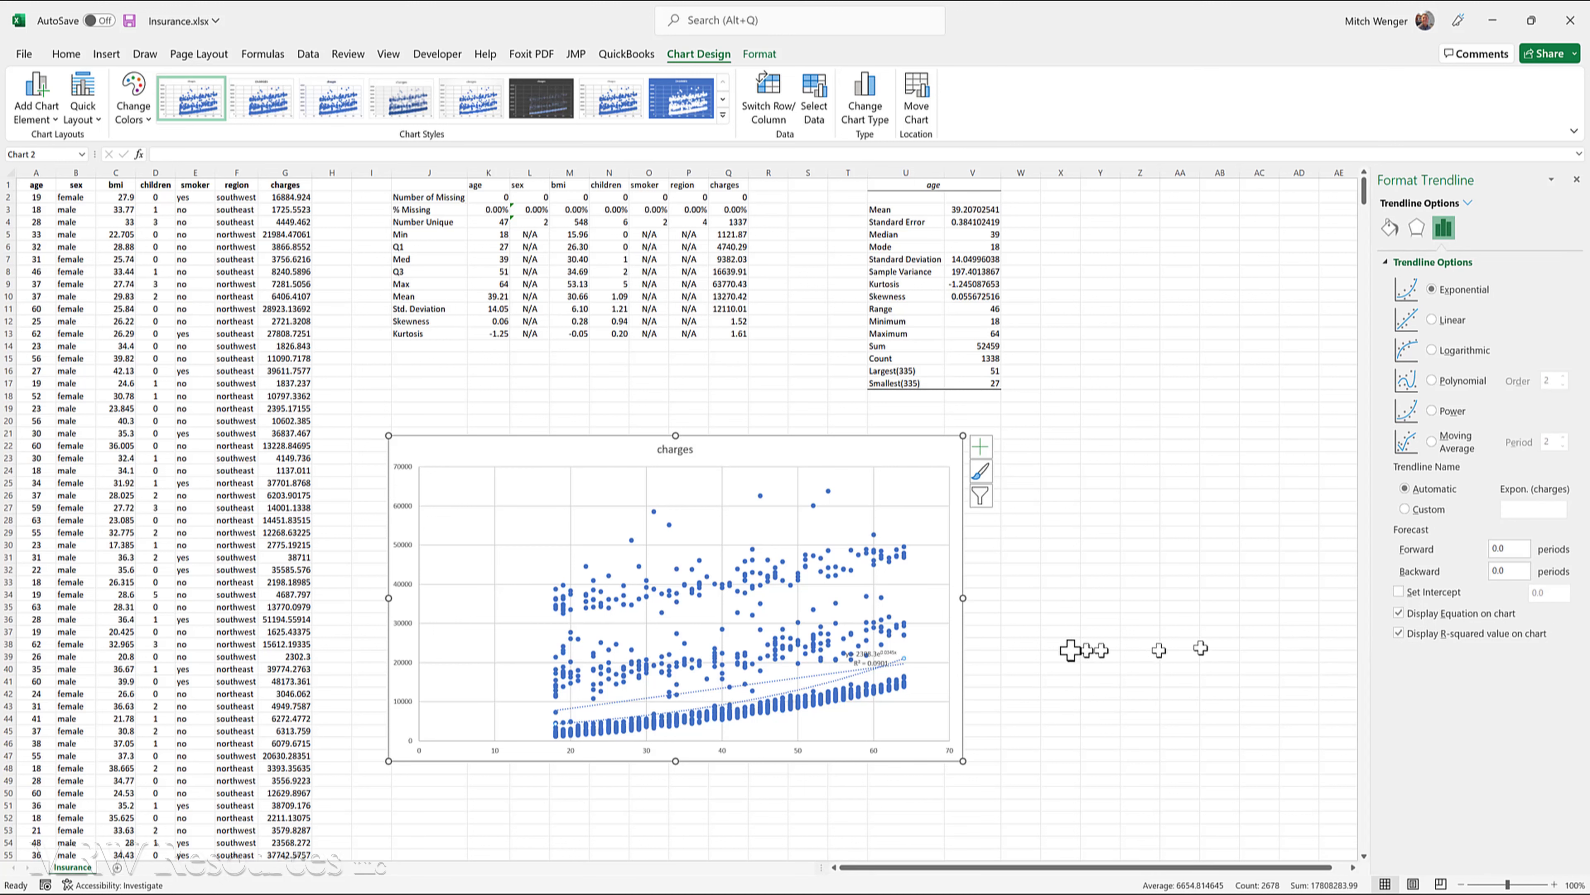